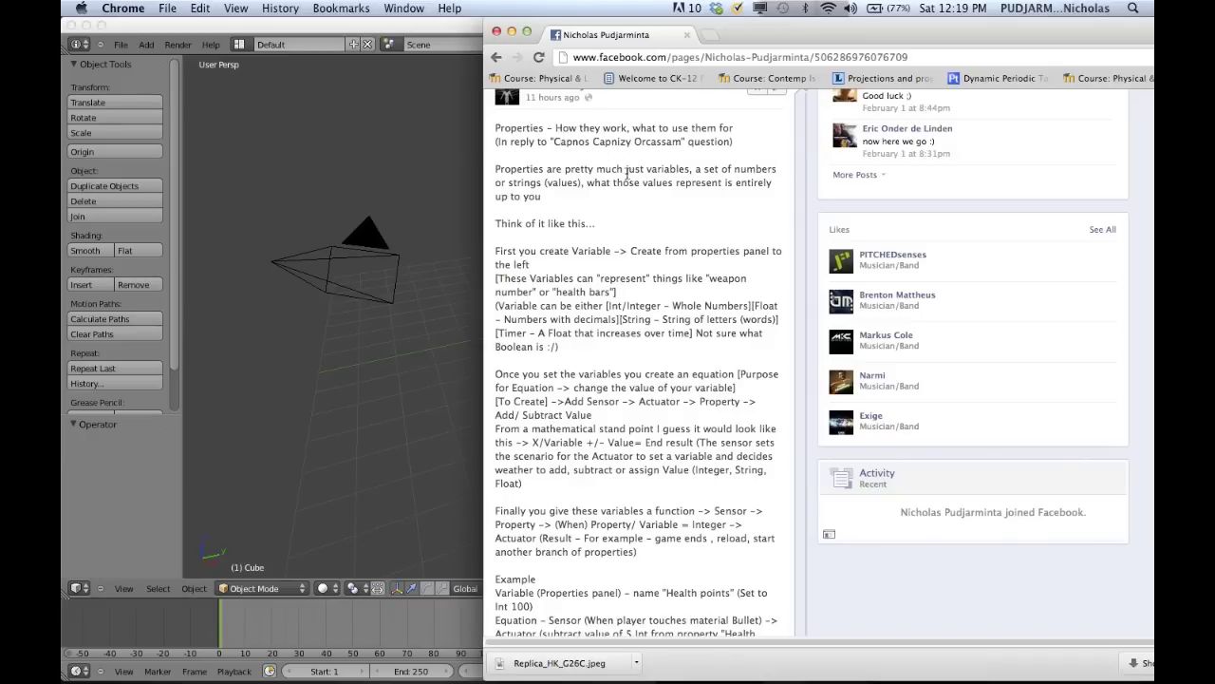
Step: Read through the tutorial page, highlighting the step about creating a variable
{"action": "scroll", "coordinate": [625, 174], "scroll_direction": "up", "scroll_amount": 1}
{"action": "scroll", "coordinate": [626, 174], "scroll_direction": "down", "scroll_amount": 5}
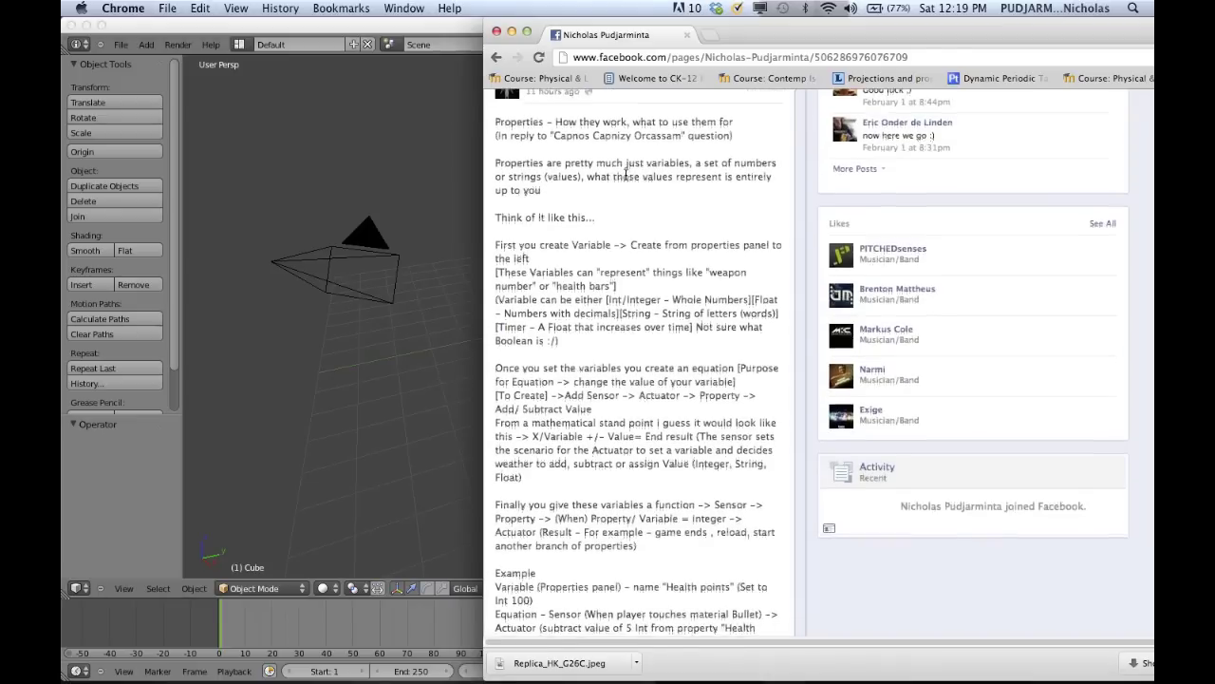
{"action": "scroll", "coordinate": [625, 195], "scroll_direction": "up", "scroll_amount": 4}
{"action": "scroll", "coordinate": [626, 194], "scroll_direction": "up", "scroll_amount": 4}
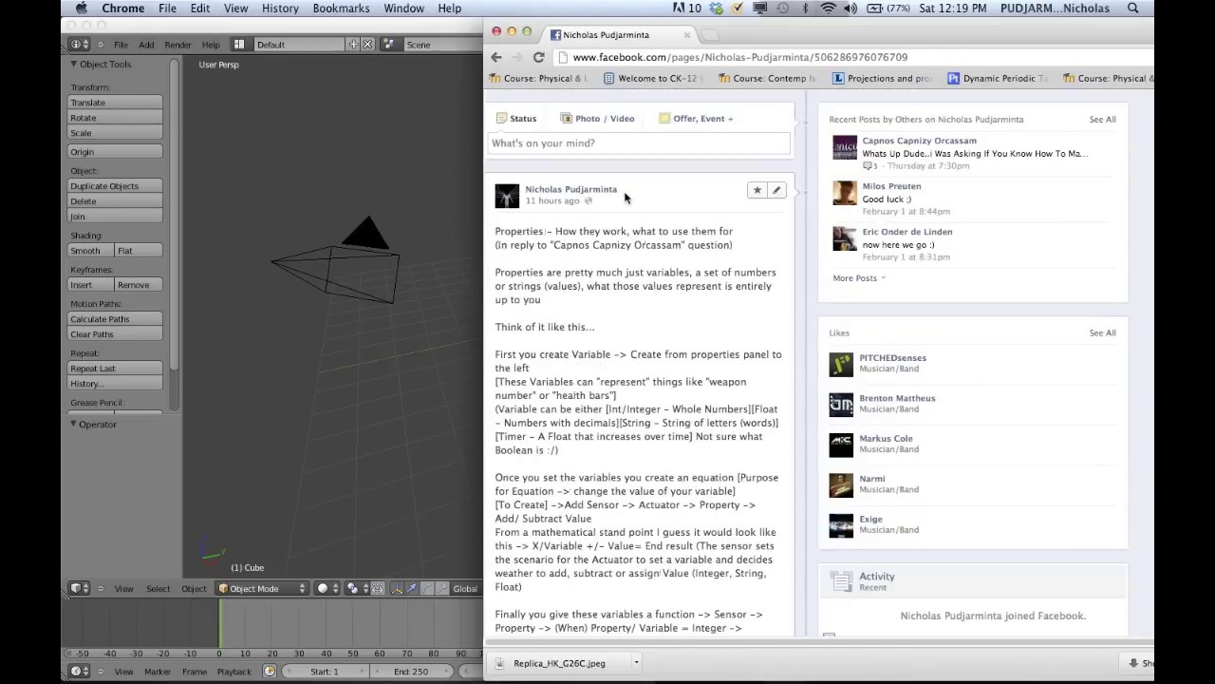
{"action": "scroll", "coordinate": [626, 193], "scroll_direction": "down", "scroll_amount": 1}
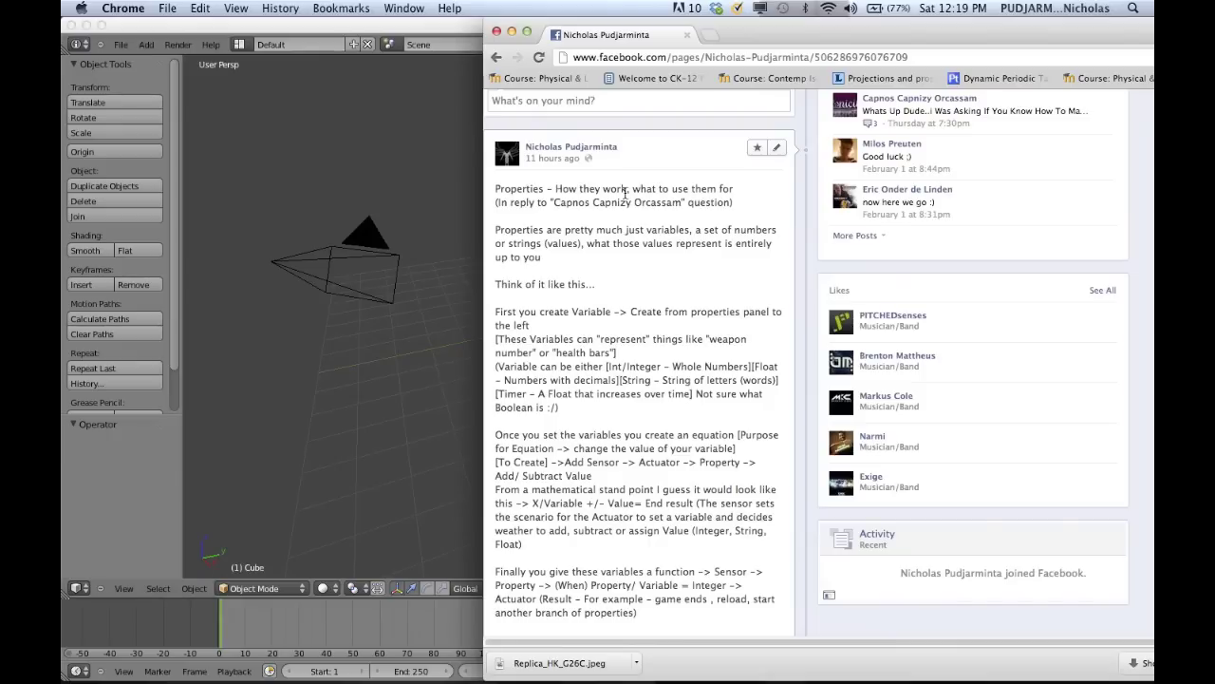
{"action": "scroll", "coordinate": [624, 193], "scroll_direction": "up", "scroll_amount": 1}
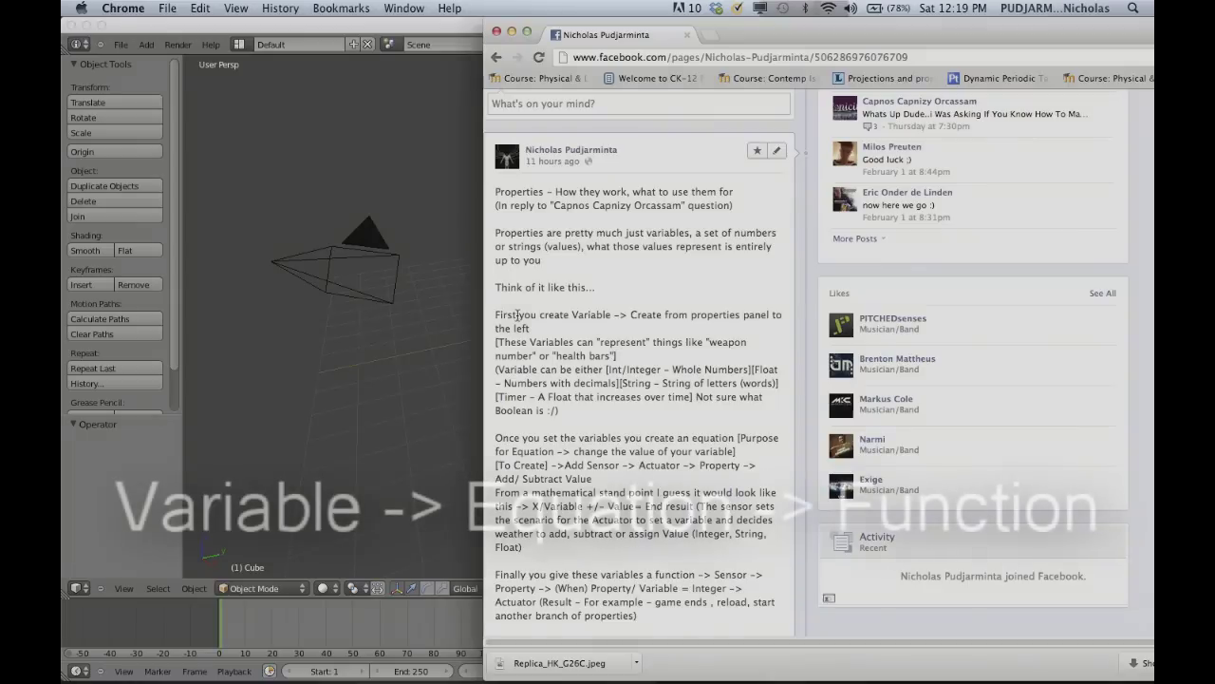
{"action": "left_click_drag", "start_coordinate": [513, 315], "coordinate": [578, 331]}
{"action": "left_click", "coordinate": [598, 317]}
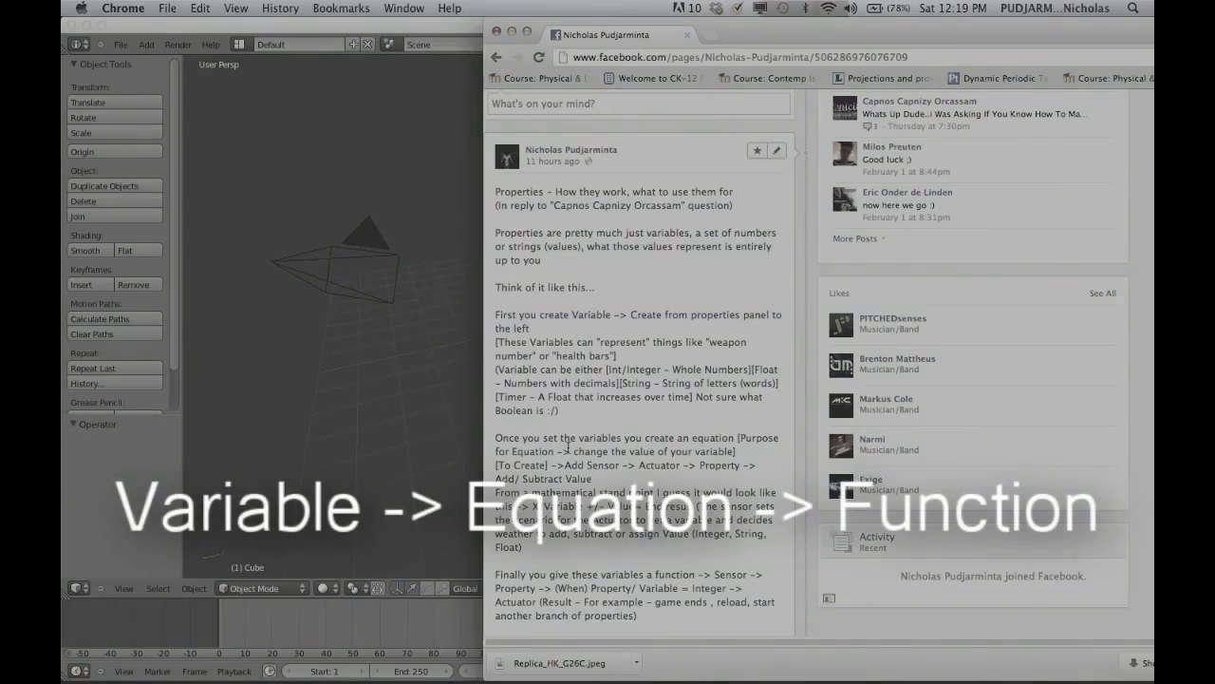
{"action": "scroll", "coordinate": [591, 458], "scroll_direction": "down", "scroll_amount": 1}
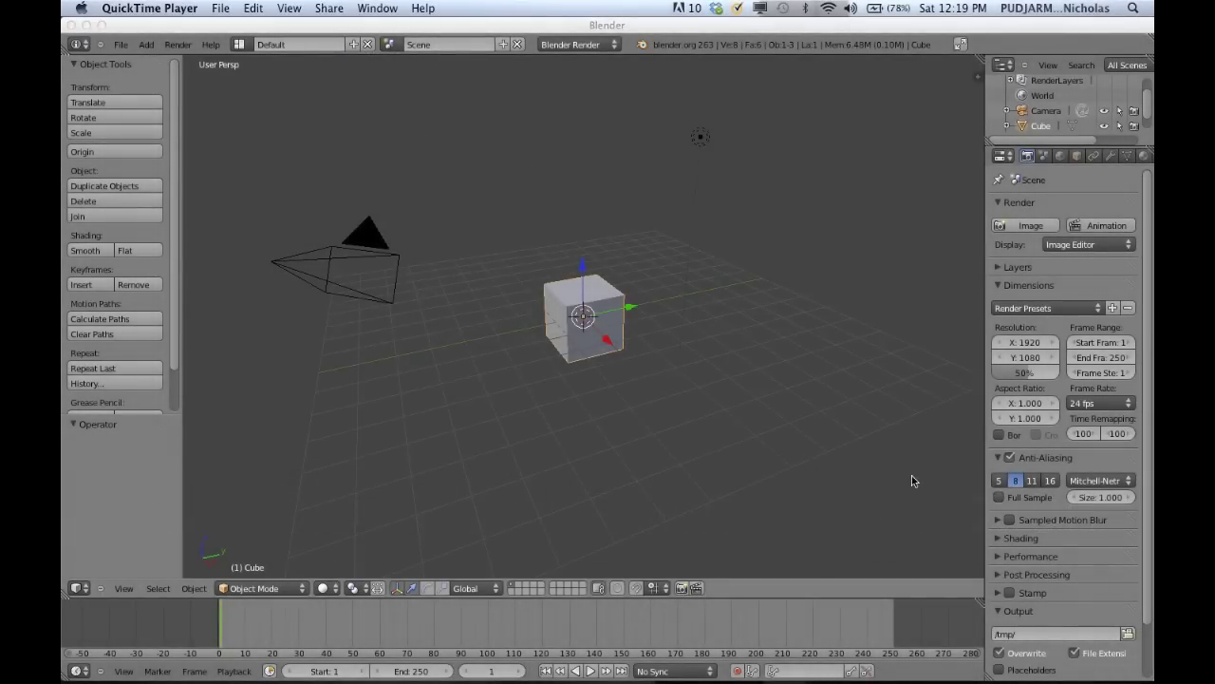
Step: Set the render engine to Blender Game and the screen layout to Game Logic
{"action": "left_click", "coordinate": [564, 48]}
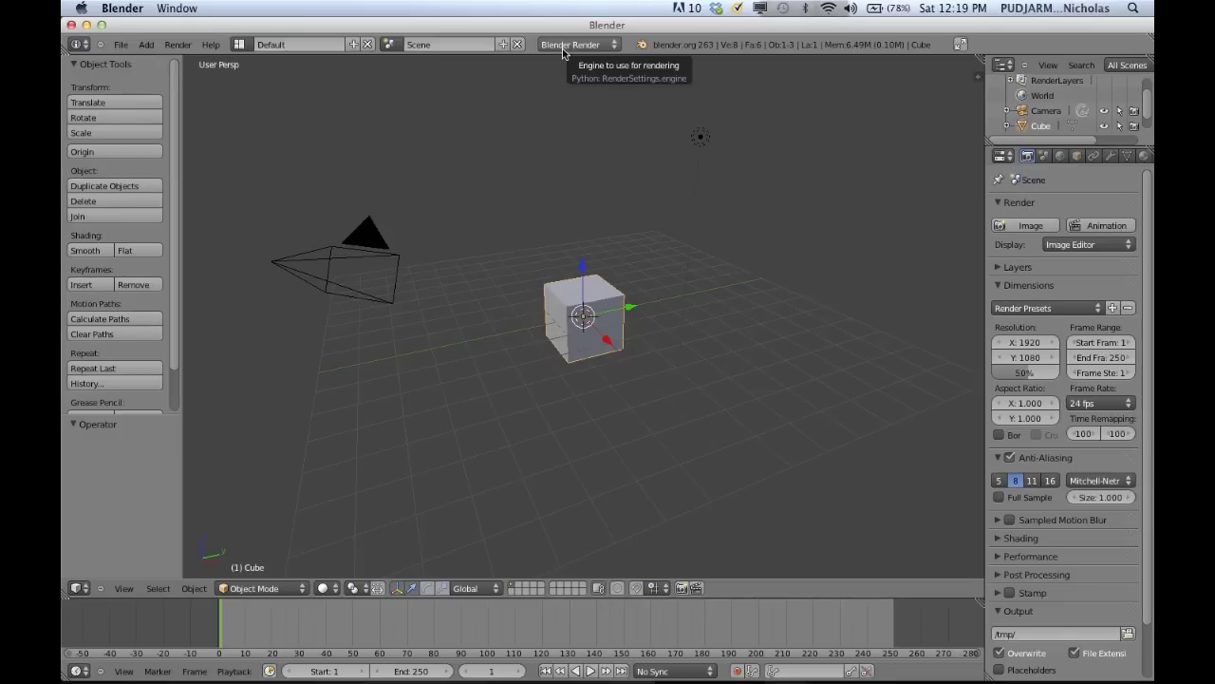
{"action": "left_click", "coordinate": [564, 46]}
{"action": "left_click", "coordinate": [537, 75]}
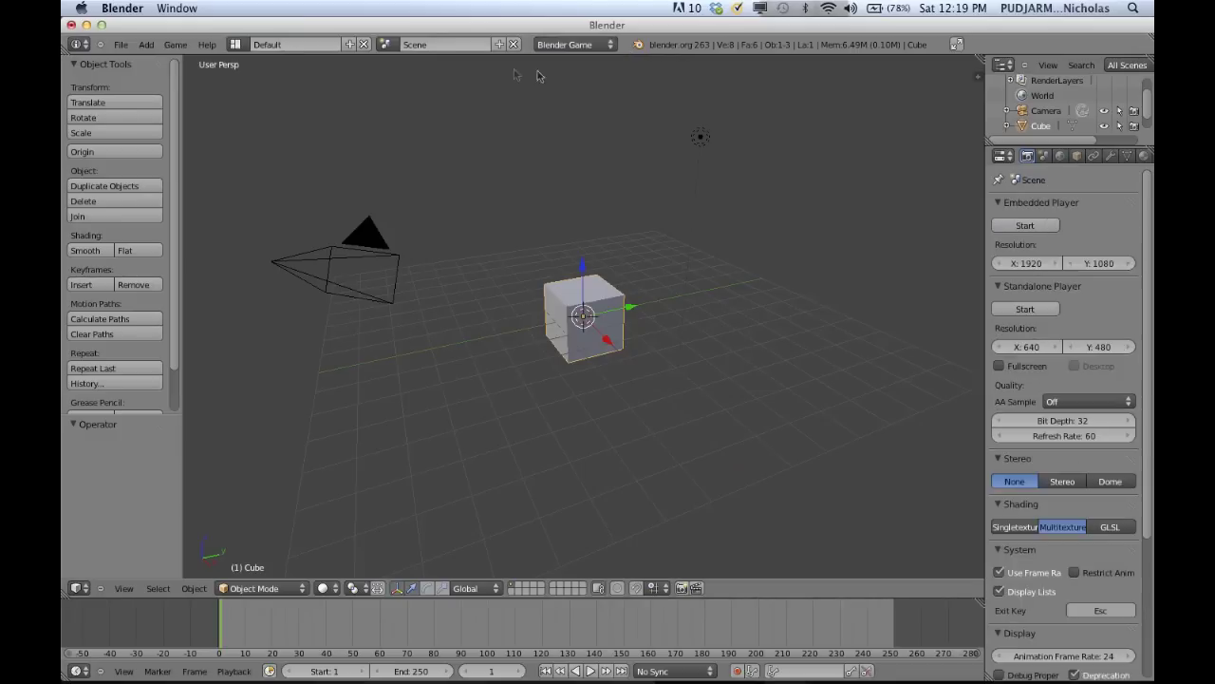
{"action": "left_click", "coordinate": [237, 45]}
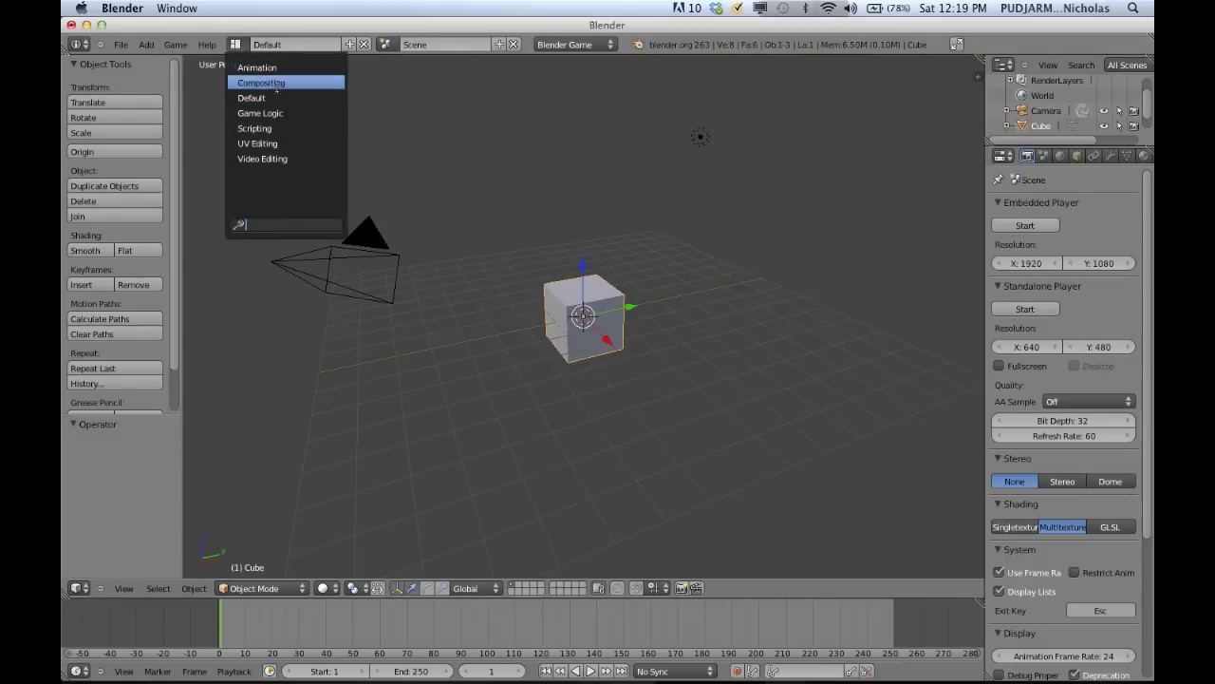
{"action": "left_click", "coordinate": [322, 112]}
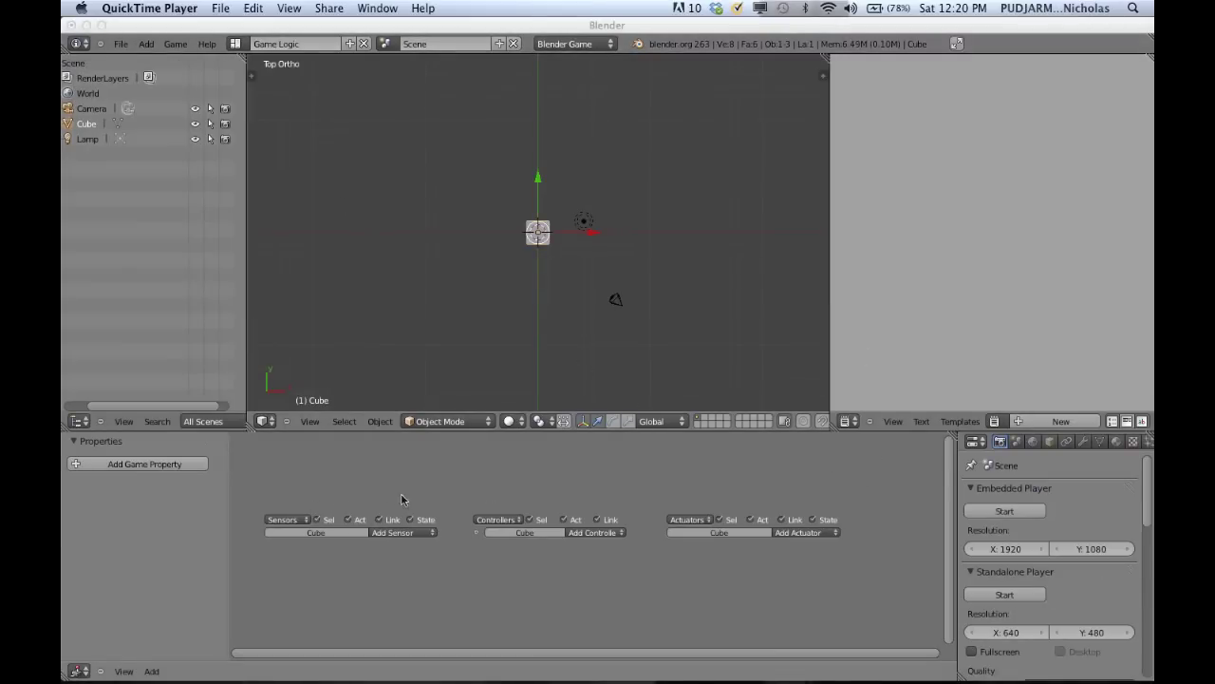
Step: Add a game property to the Cube, widen the panel, and change its type from Integer to Timer
{"action": "left_click", "coordinate": [165, 467]}
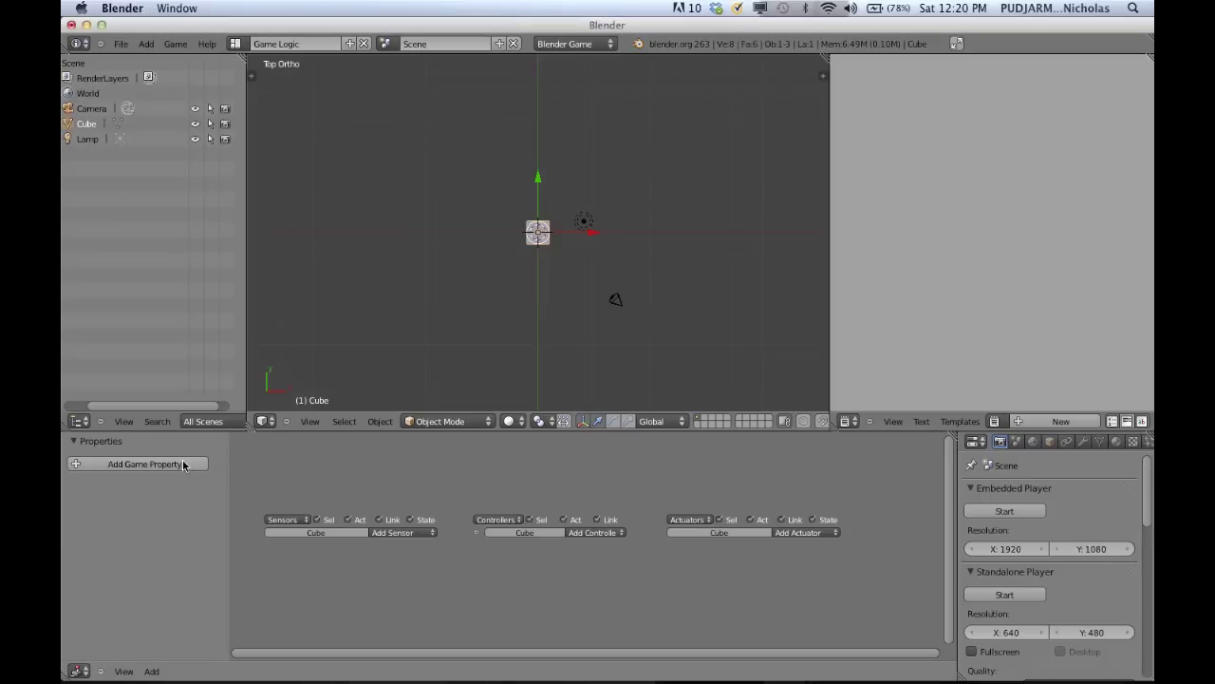
{"action": "left_click", "coordinate": [161, 465]}
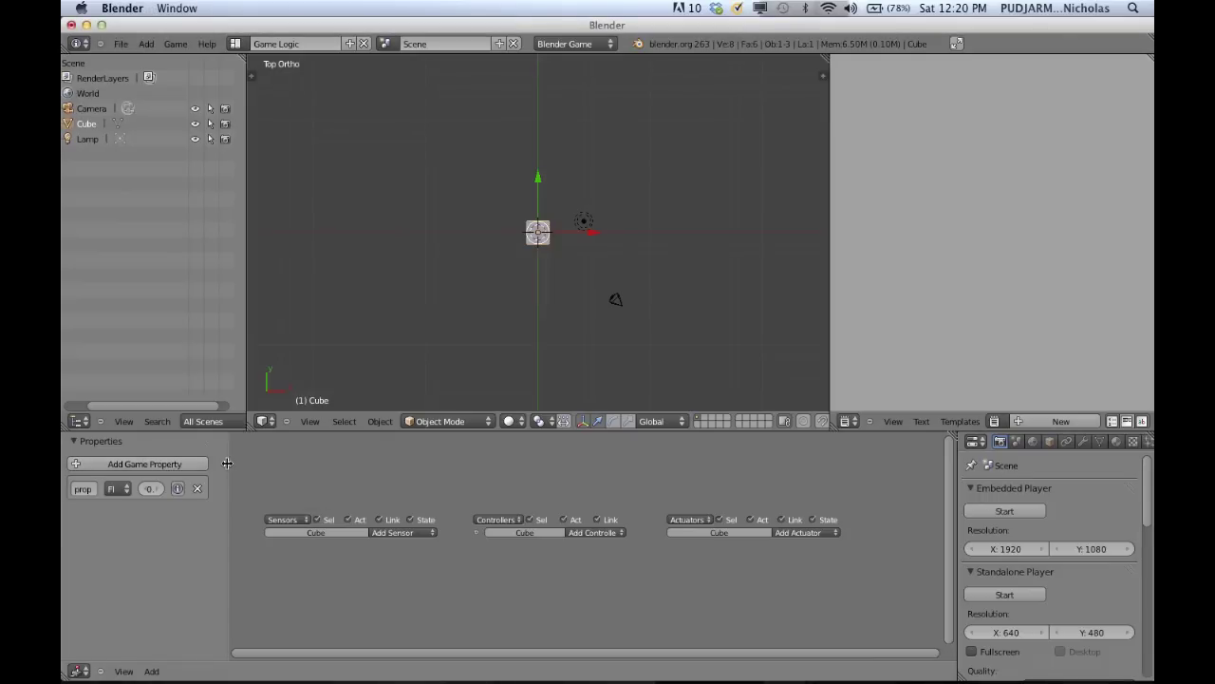
{"action": "left_click_drag", "start_coordinate": [229, 469], "coordinate": [331, 468]}
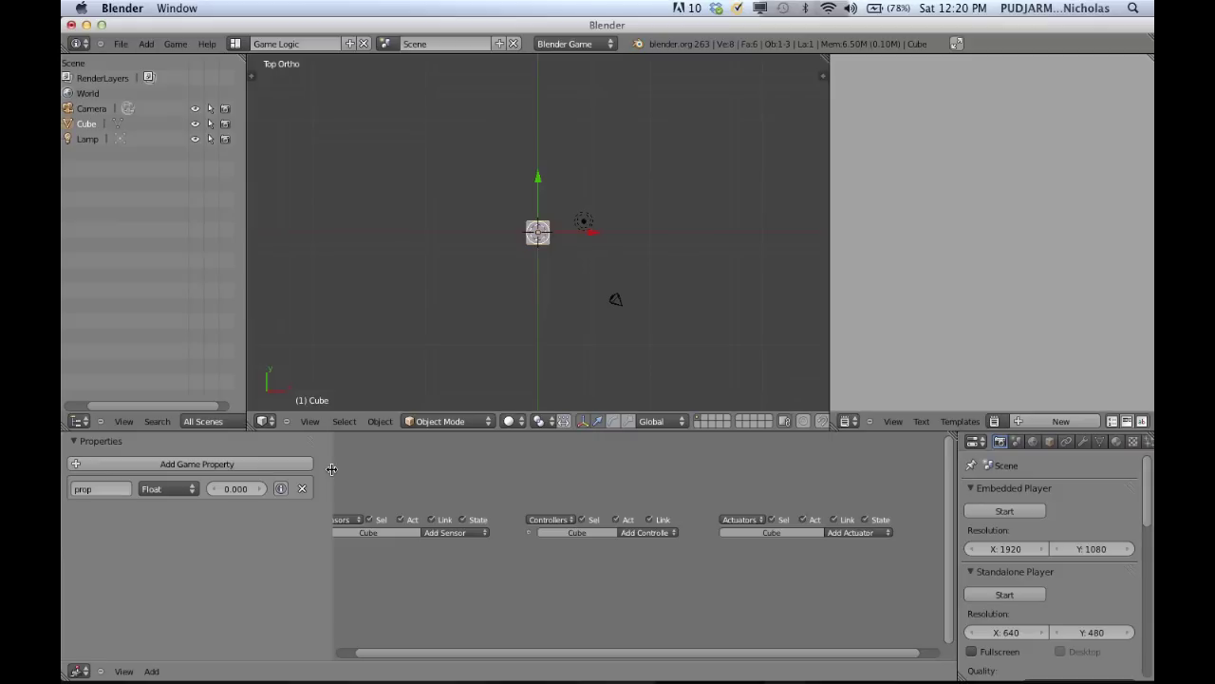
{"action": "left_click", "coordinate": [166, 490]}
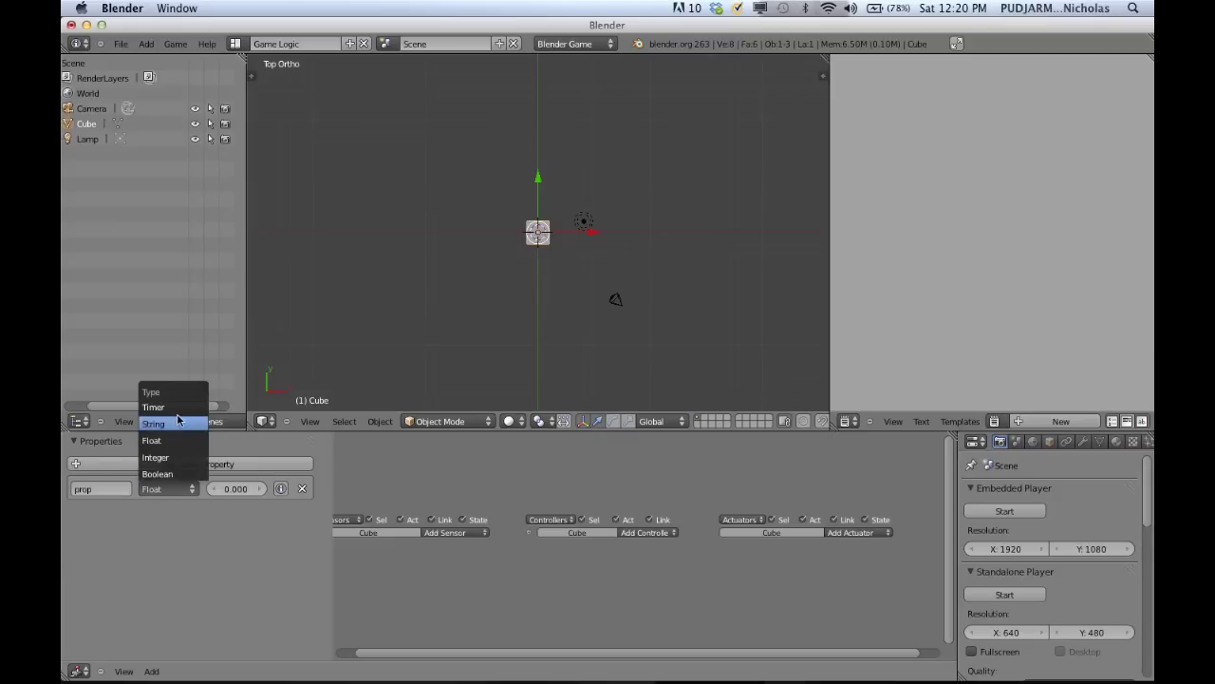
{"action": "left_click", "coordinate": [178, 458]}
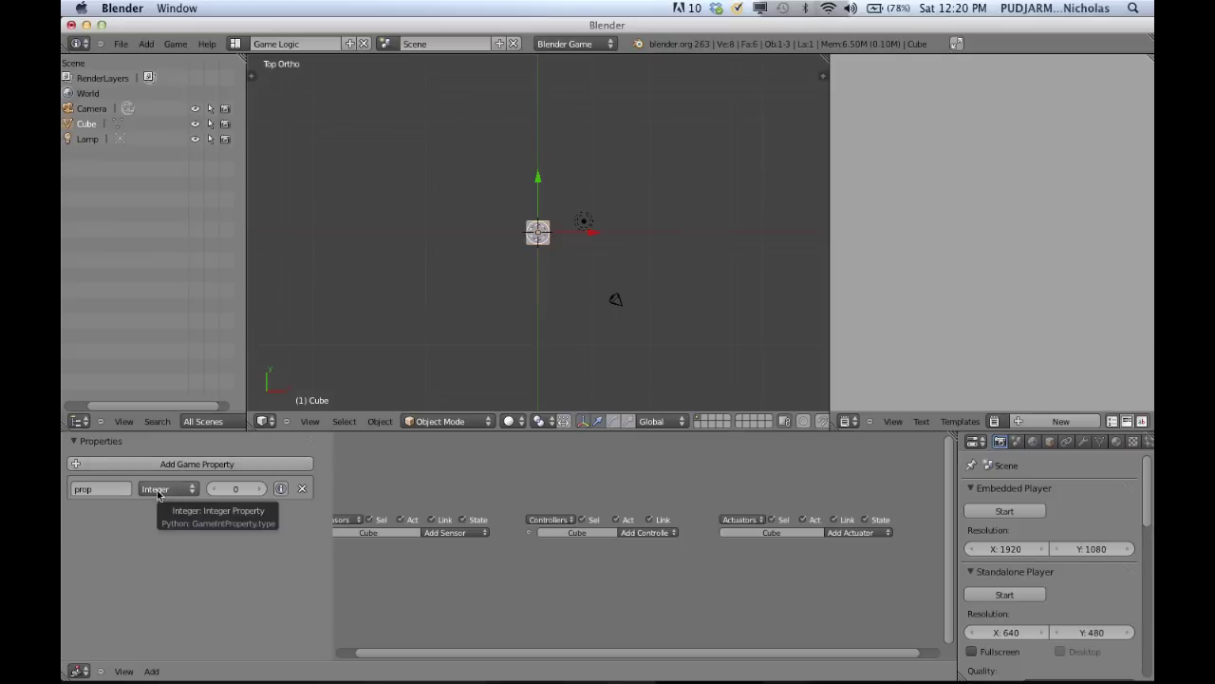
{"action": "left_click", "coordinate": [157, 490]}
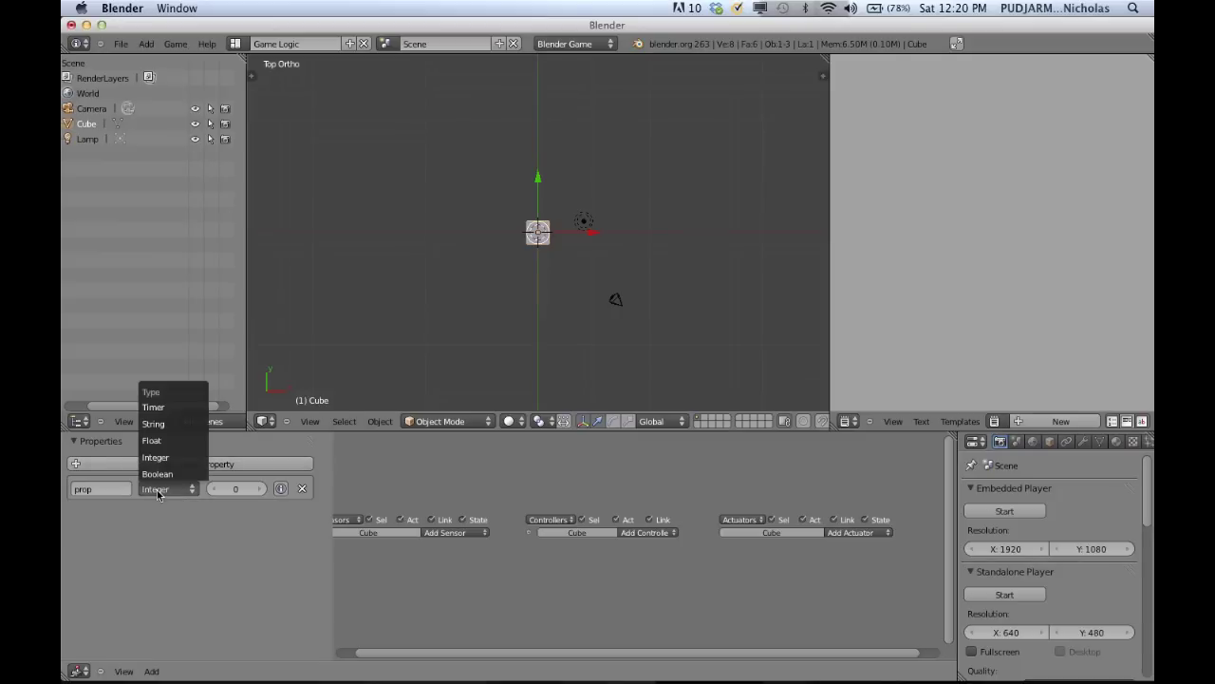
{"action": "left_click", "coordinate": [171, 408]}
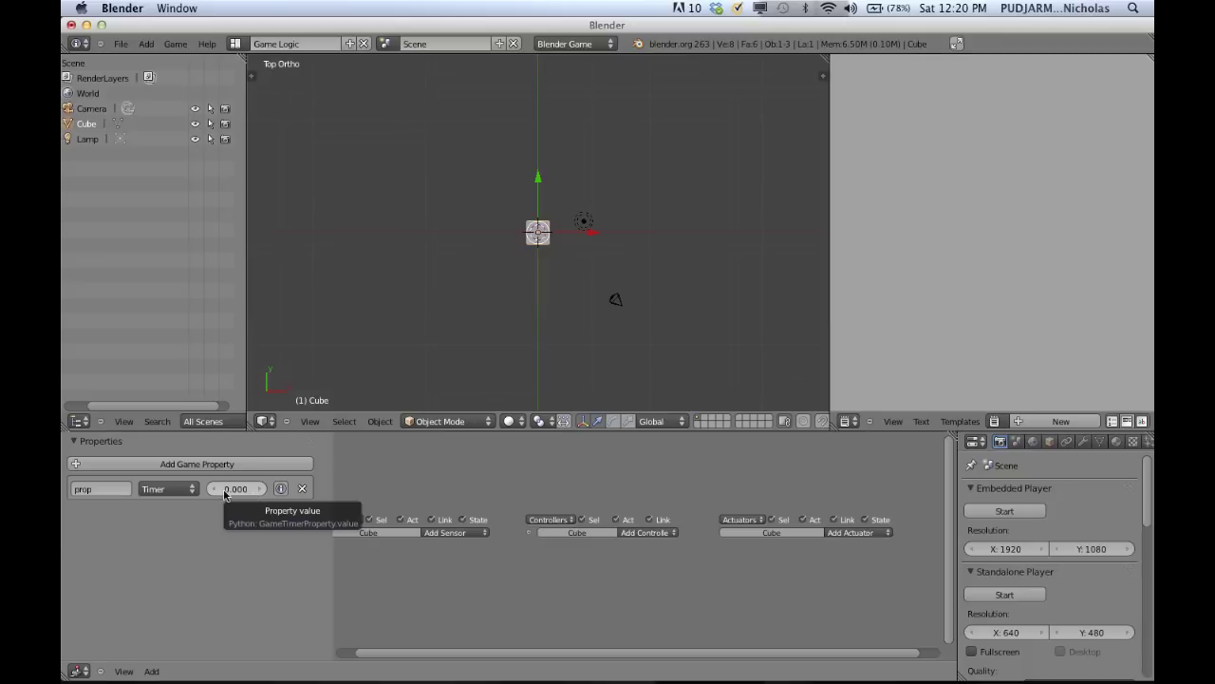
Step: Set the timer's value to 3, then back to 0
{"action": "mouse_move", "coordinate": [238, 494]}
{"action": "left_mouse_down"}
{"action": "mouse_move", "coordinate": [283, 499]}
{"action": "mouse_move", "coordinate": [234, 492]}
{"action": "left_mouse_up"}
{"action": "left_click", "coordinate": [235, 490]}
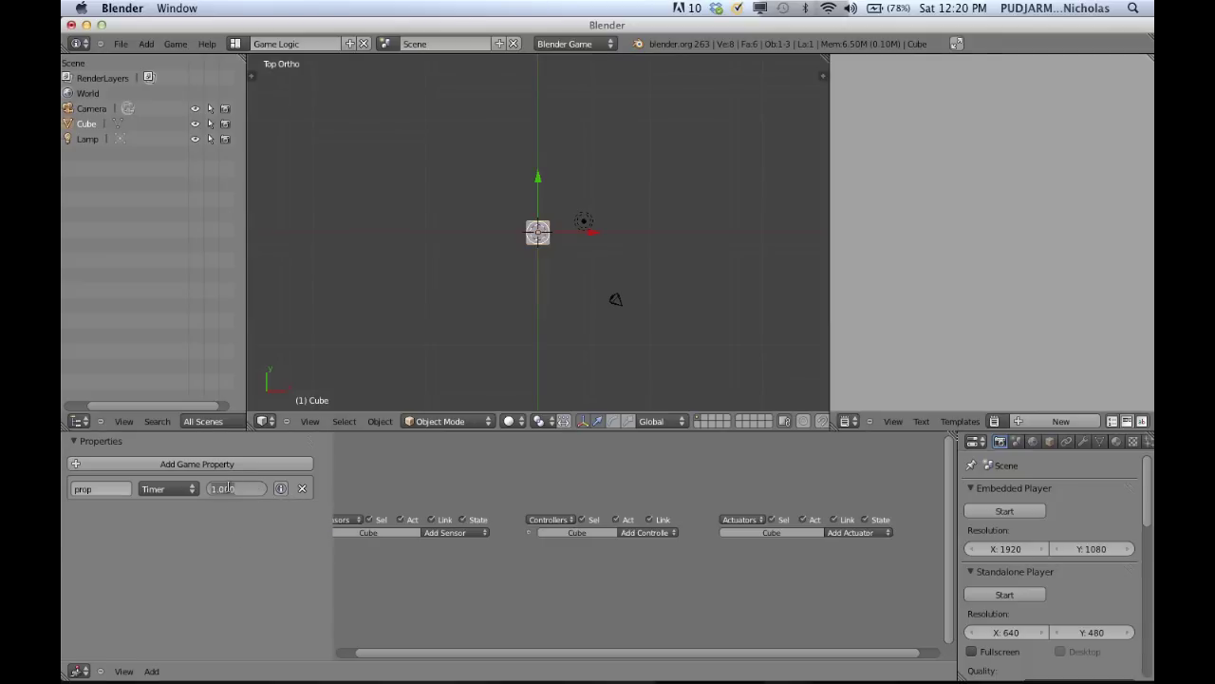
{"action": "type", "text": "3"}
{"action": "key", "text": "Return"}
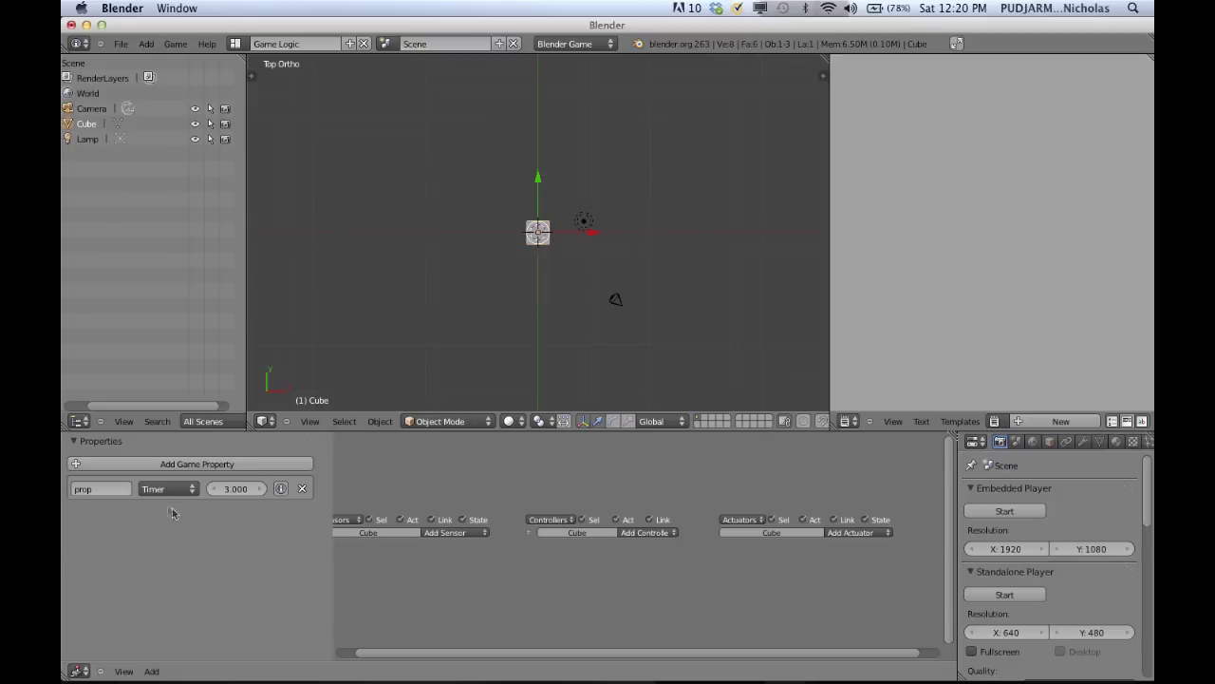
{"action": "left_click", "coordinate": [233, 492]}
{"action": "type", "text": "0"}
{"action": "key", "text": "Return"}
Step: Switch the property to String and type, then erase, a test character
{"action": "left_click", "coordinate": [176, 489]}
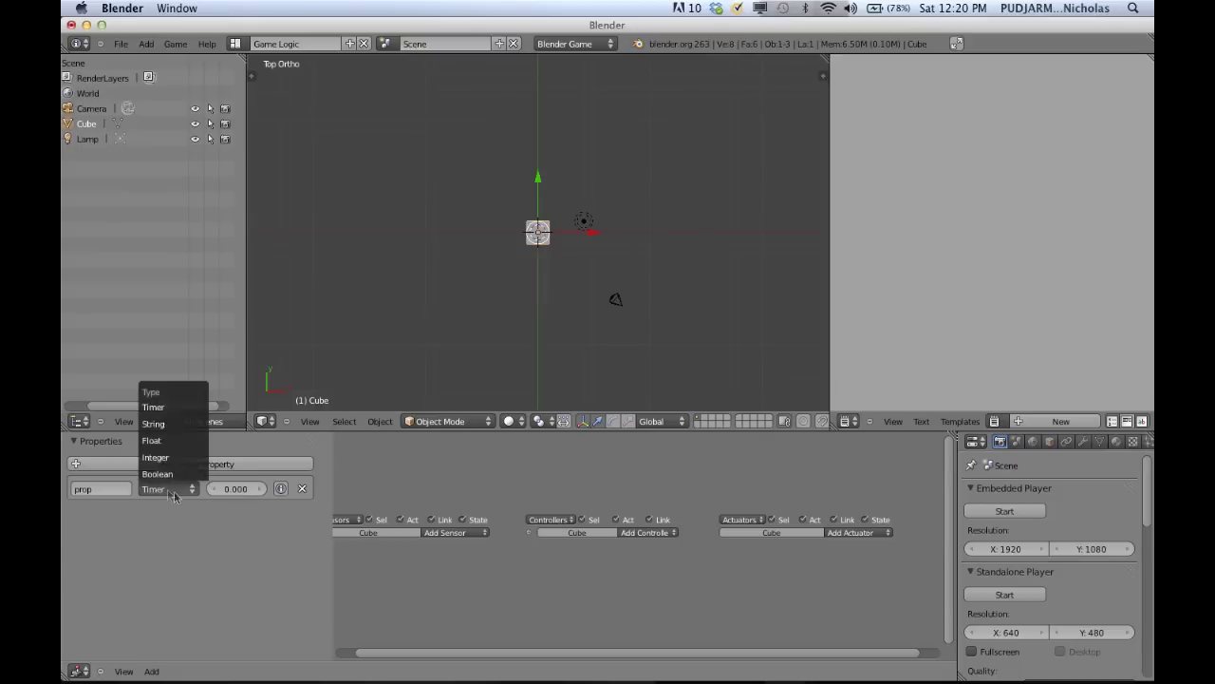
{"action": "left_click", "coordinate": [184, 423]}
{"action": "left_click", "coordinate": [238, 487]}
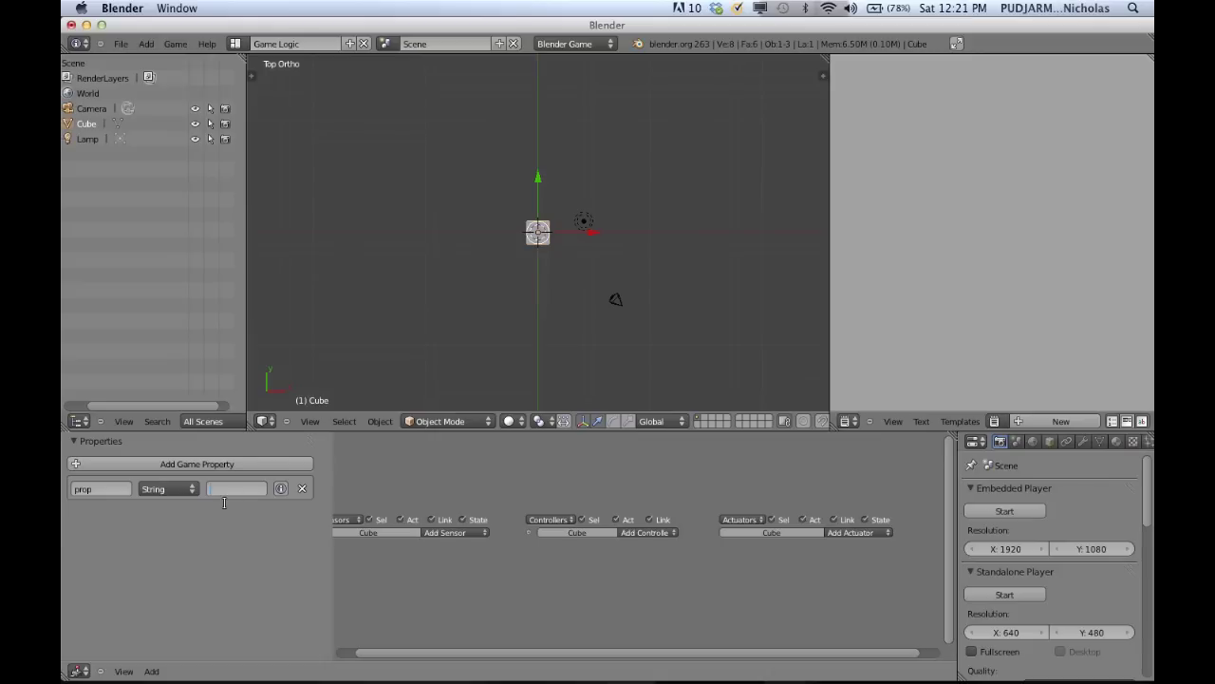
{"action": "type", "text": "q"}
{"action": "key", "text": "BackSpace"}
{"action": "key", "text": "BackSpace"}
Step: Change the property type to Float, then to Integer
{"action": "left_click", "coordinate": [190, 489]}
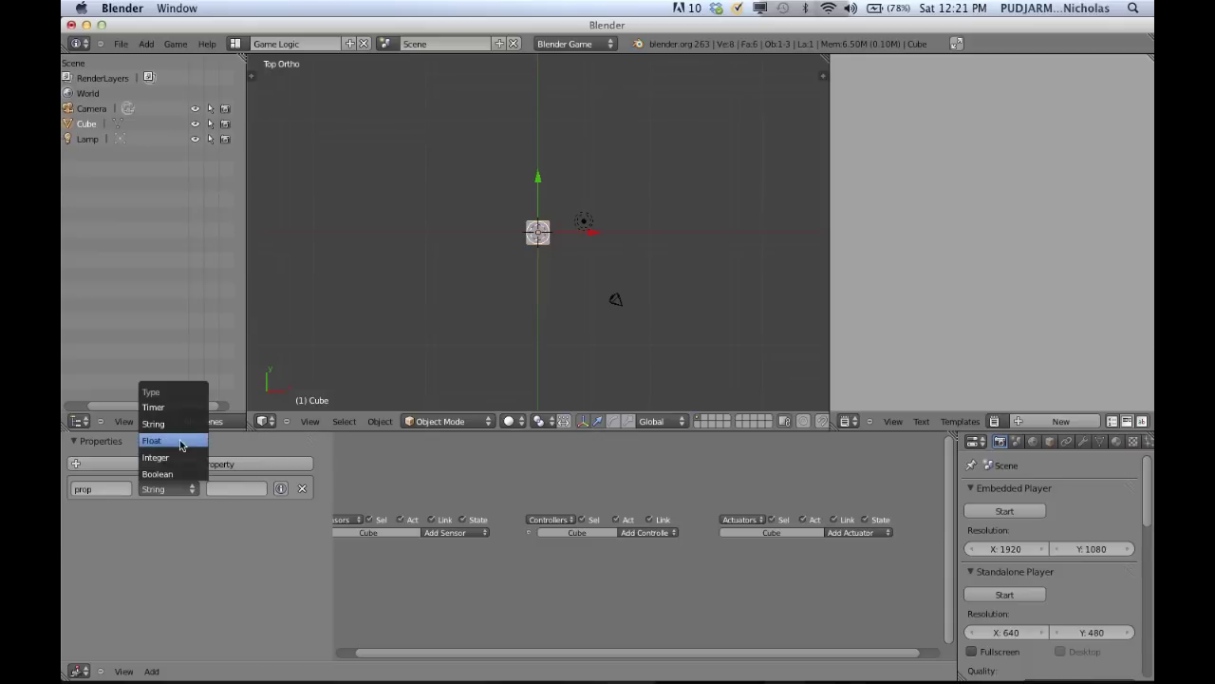
{"action": "left_click", "coordinate": [180, 442]}
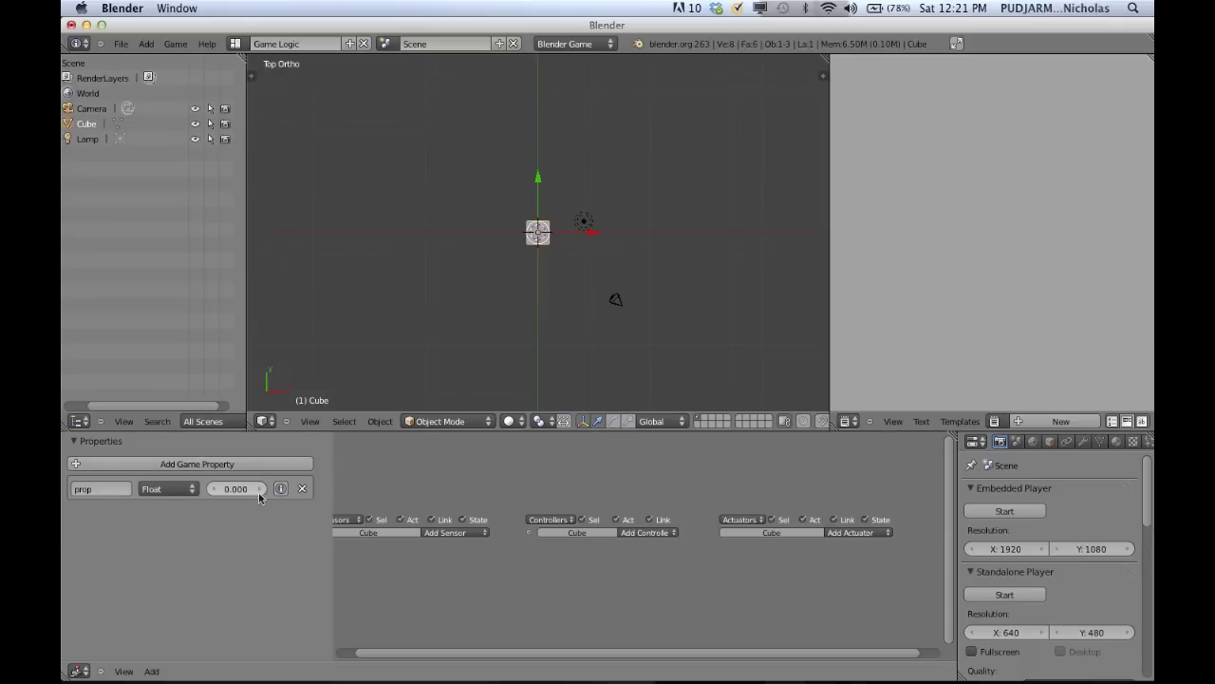
{"action": "left_click", "coordinate": [187, 486]}
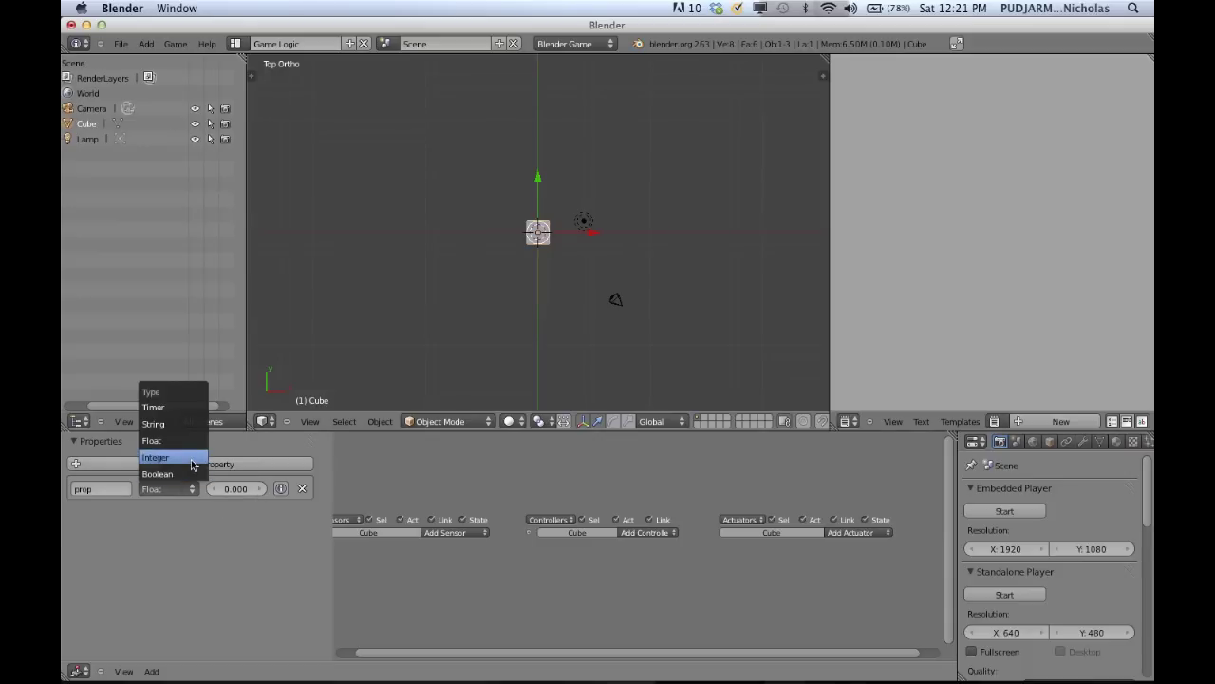
{"action": "left_click", "coordinate": [192, 458]}
{"action": "left_click", "coordinate": [186, 487]}
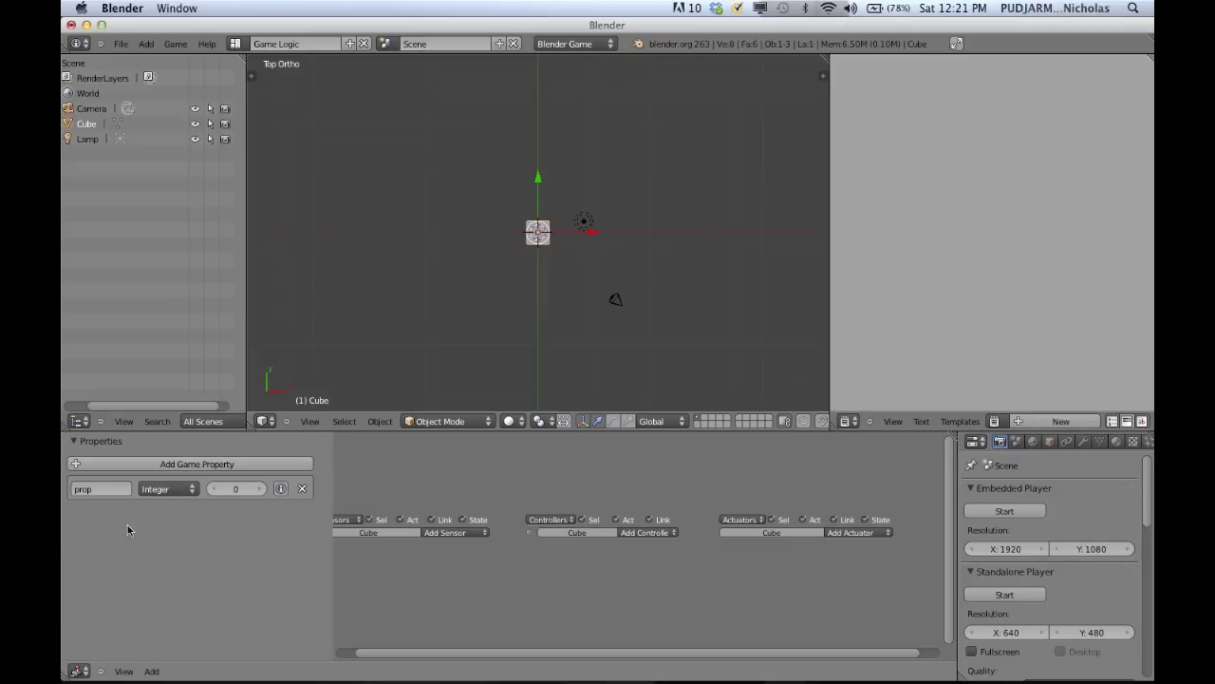
Step: Rename the property to 'Health Points' and set its value to 5
{"action": "left_click", "coordinate": [125, 491]}
{"action": "type", "text": "Health Points"}
{"action": "key", "text": "Return"}
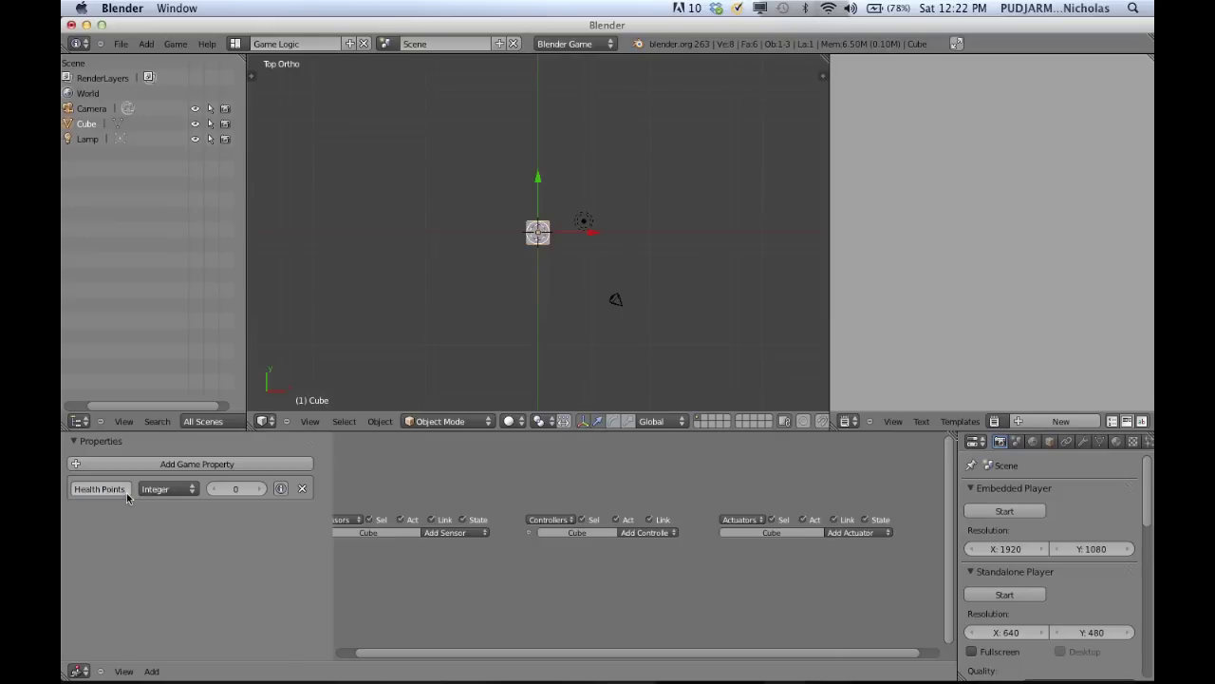
{"action": "left_click", "coordinate": [244, 491]}
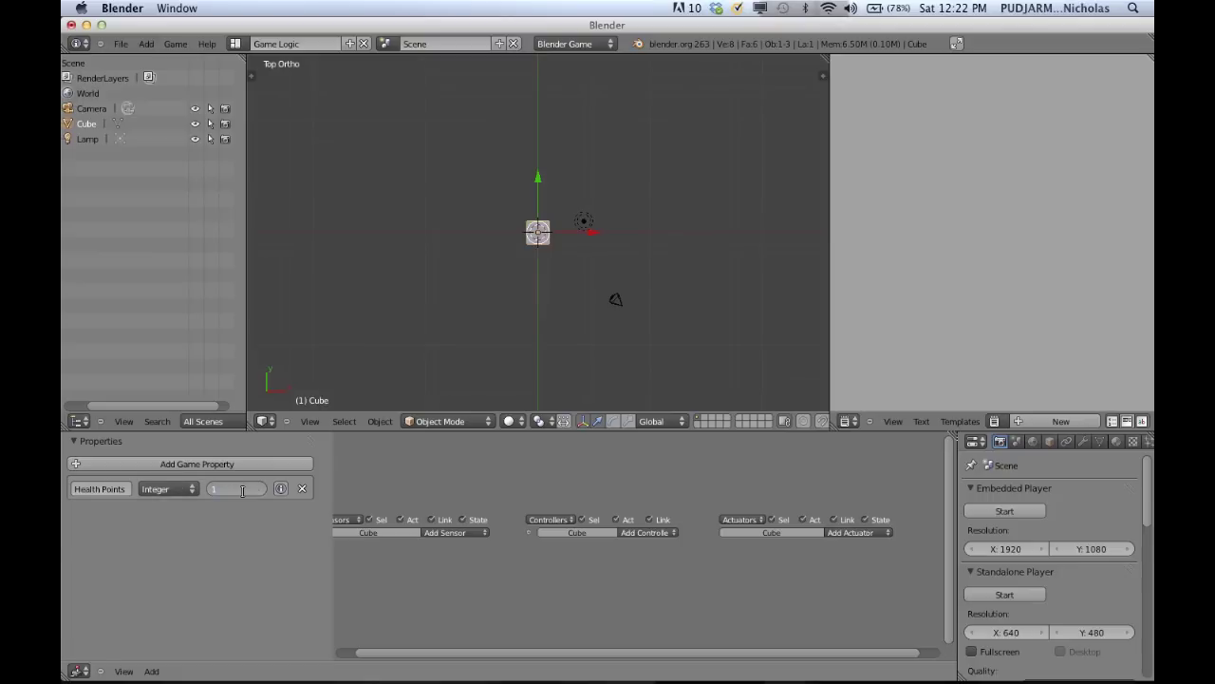
{"action": "left_click", "coordinate": [243, 489]}
{"action": "type", "text": "5"}
{"action": "key", "text": "Return"}
{"action": "key", "text": "Home"}
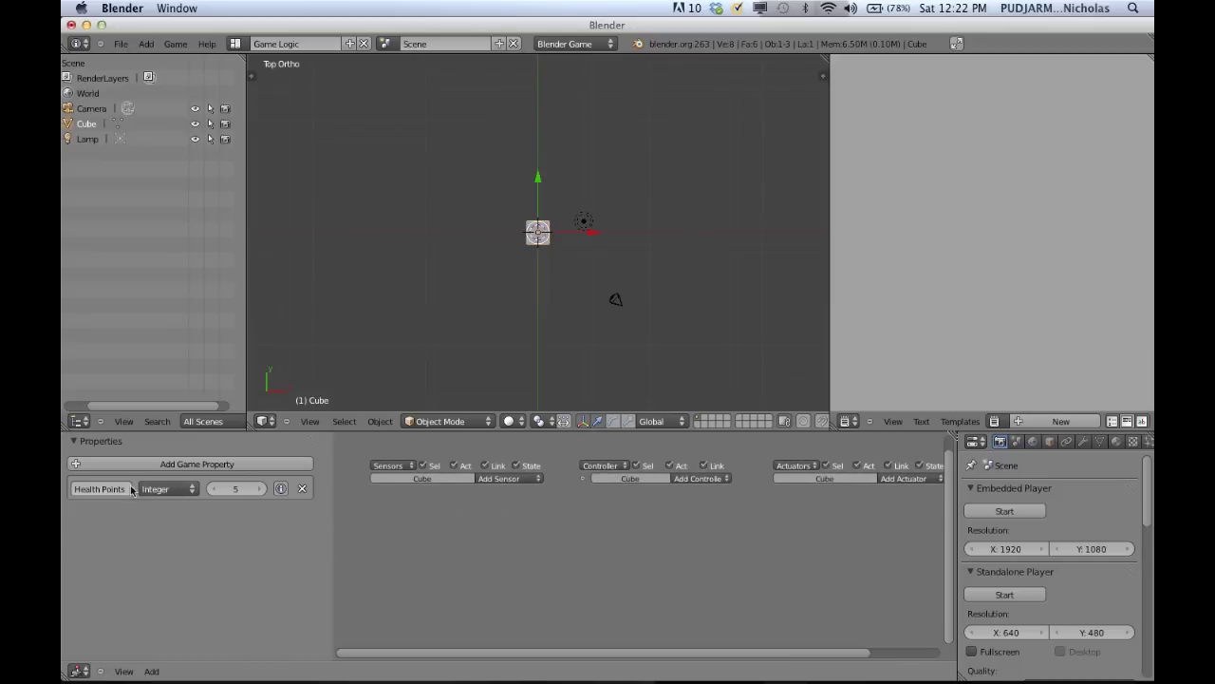
Step: Add a Touch sensor, delete it, and add a Keyboard sensor in its place
{"action": "left_click", "coordinate": [508, 478]}
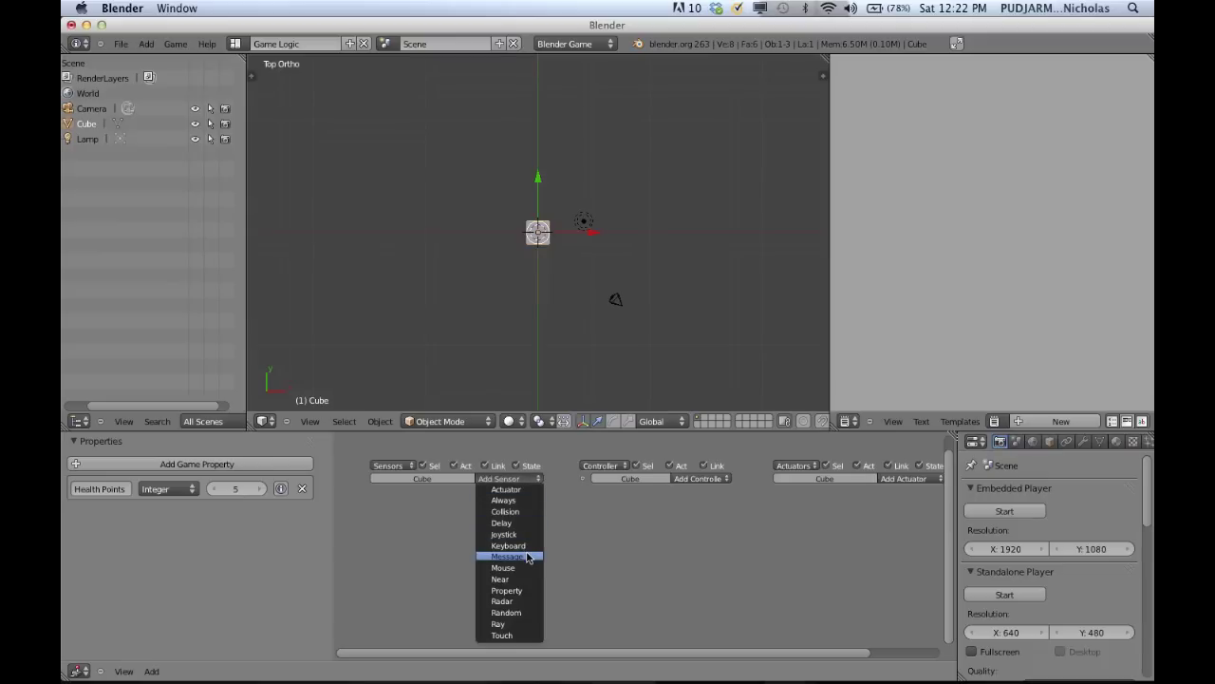
{"action": "left_click", "coordinate": [502, 634]}
{"action": "left_click", "coordinate": [467, 534]}
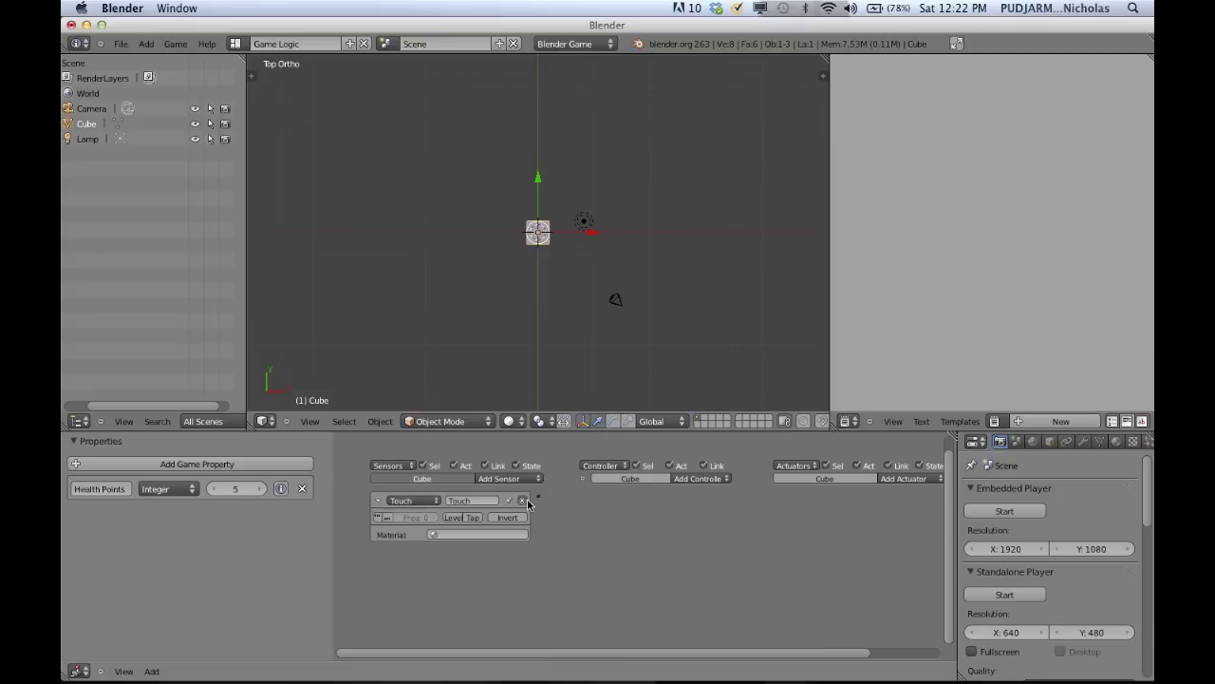
{"action": "left_click", "coordinate": [523, 499]}
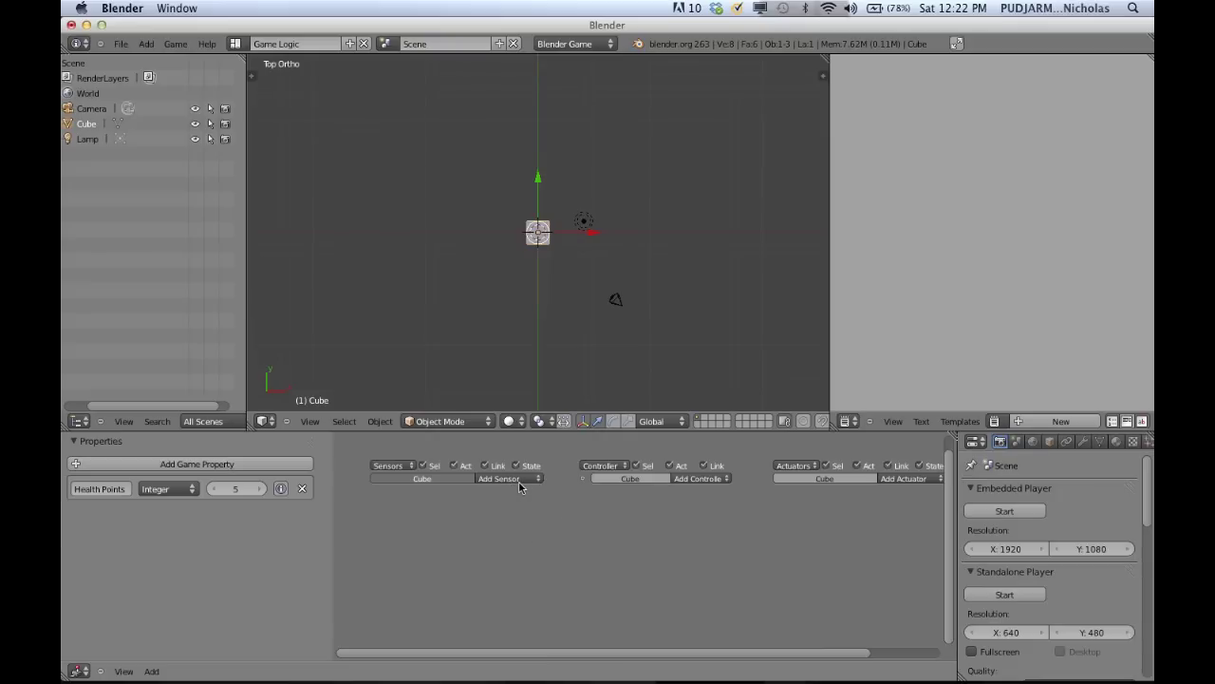
{"action": "left_click", "coordinate": [535, 480]}
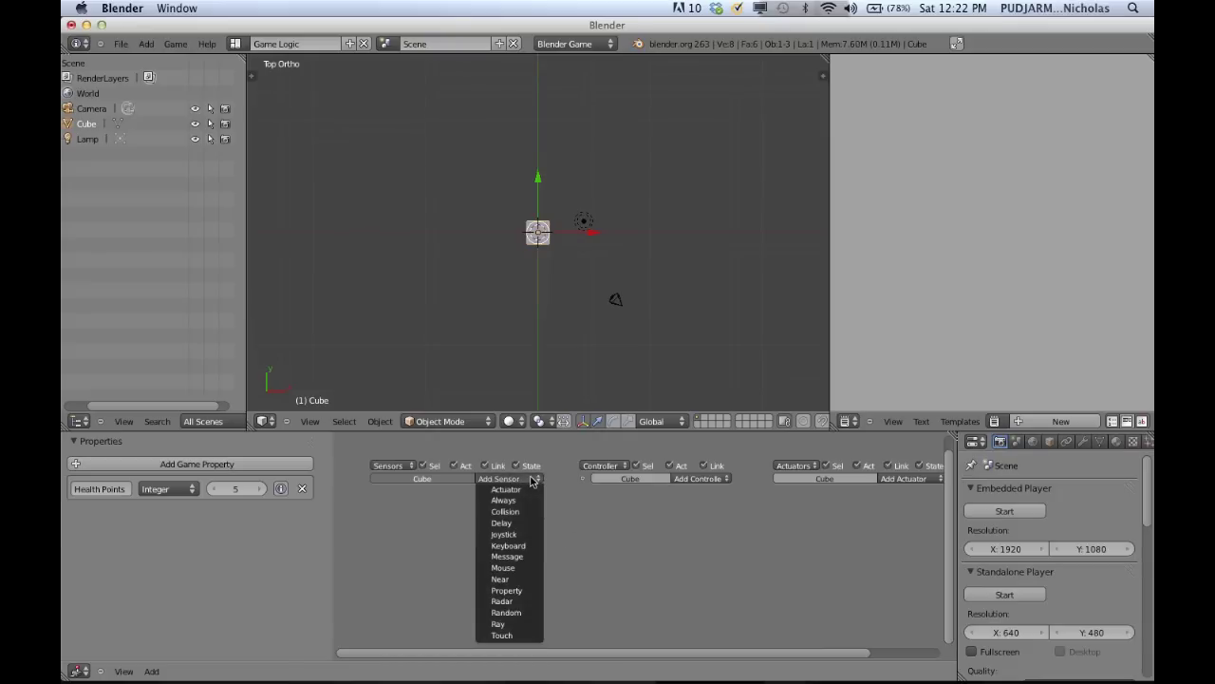
{"action": "left_click", "coordinate": [508, 546]}
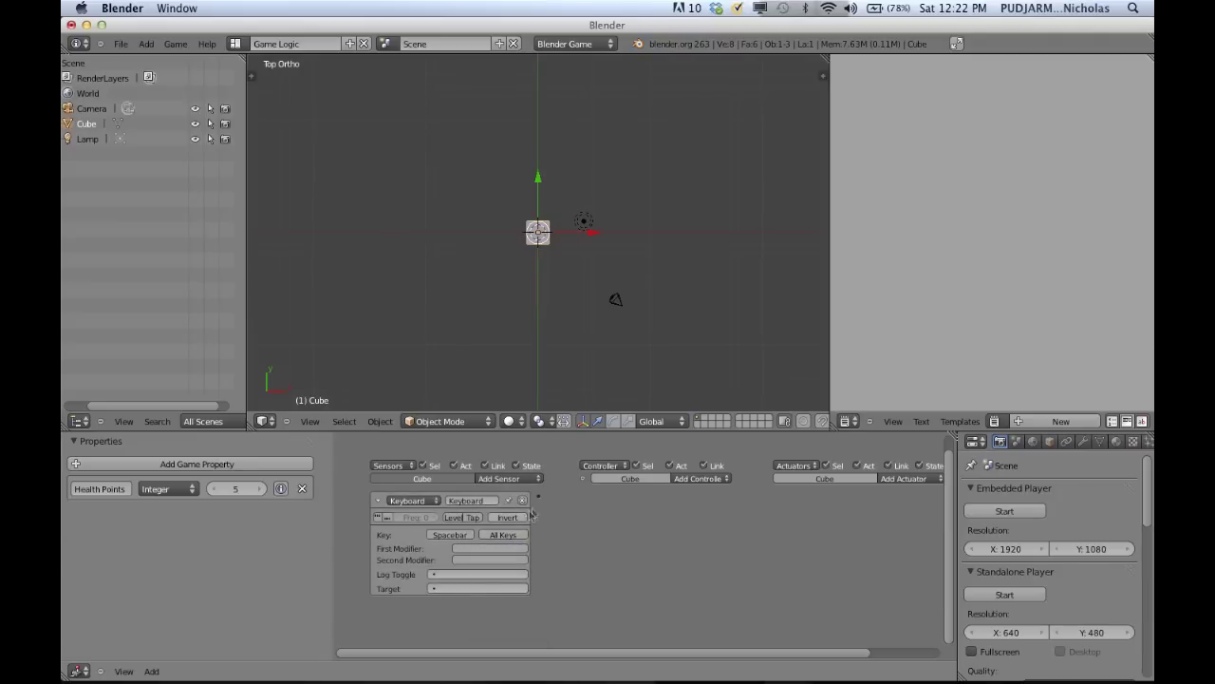
{"action": "scroll", "coordinate": [738, 488], "scroll_direction": "right", "scroll_amount": 3, "text": "ctrl"}
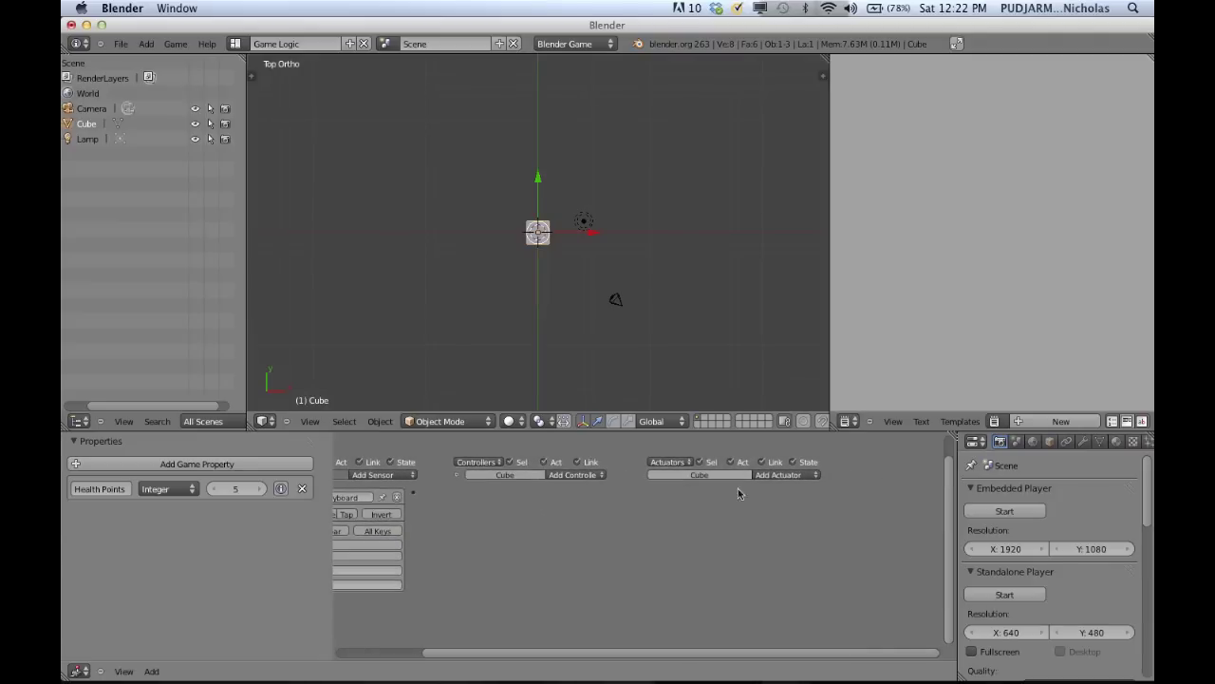
Step: Add a Property actuator in Add mode targeting Health Points
{"action": "left_click", "coordinate": [793, 476]}
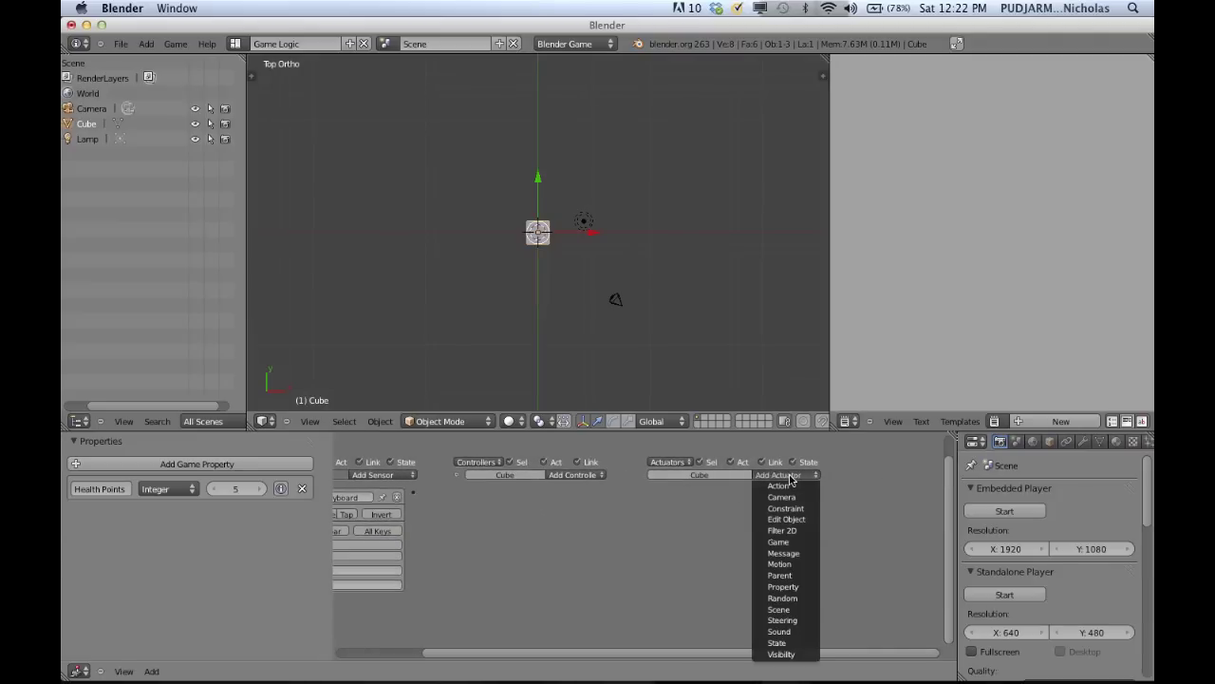
{"action": "left_click", "coordinate": [795, 588]}
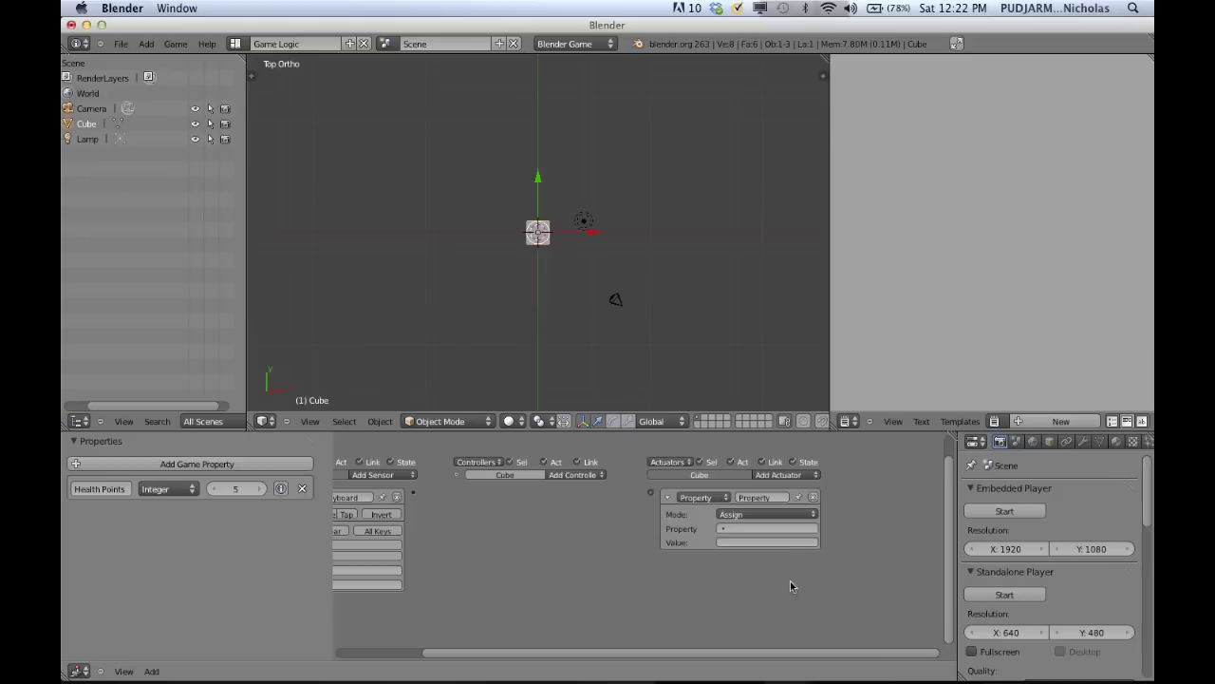
{"action": "left_click", "coordinate": [738, 517]}
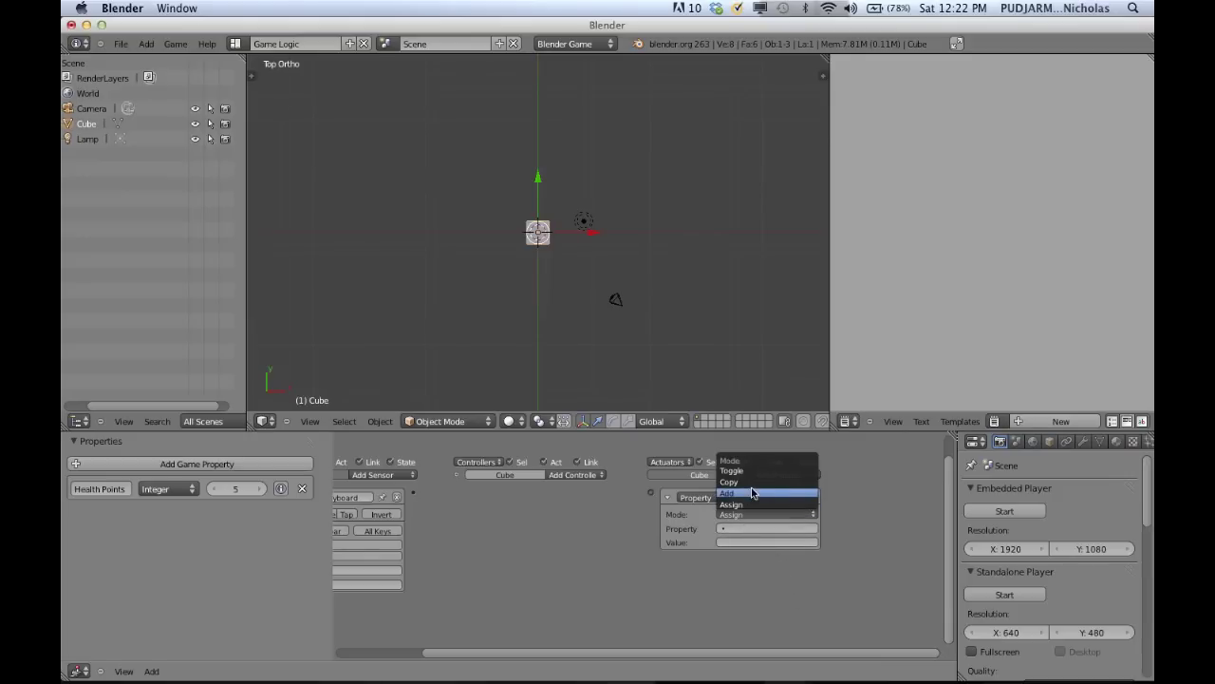
{"action": "left_click", "coordinate": [752, 492]}
{"action": "left_click", "coordinate": [735, 527]}
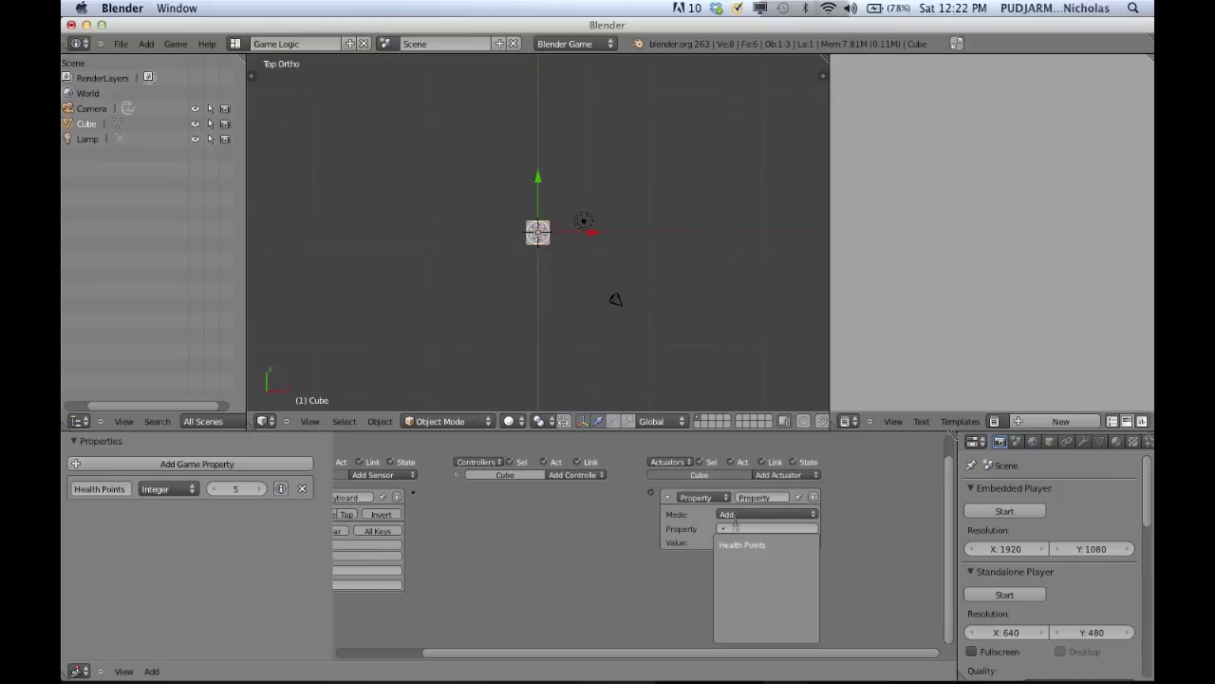
{"action": "left_click", "coordinate": [733, 544]}
Step: Set the actuator's value to -1 and link the Keyboard sensor to it
{"action": "left_click", "coordinate": [721, 542]}
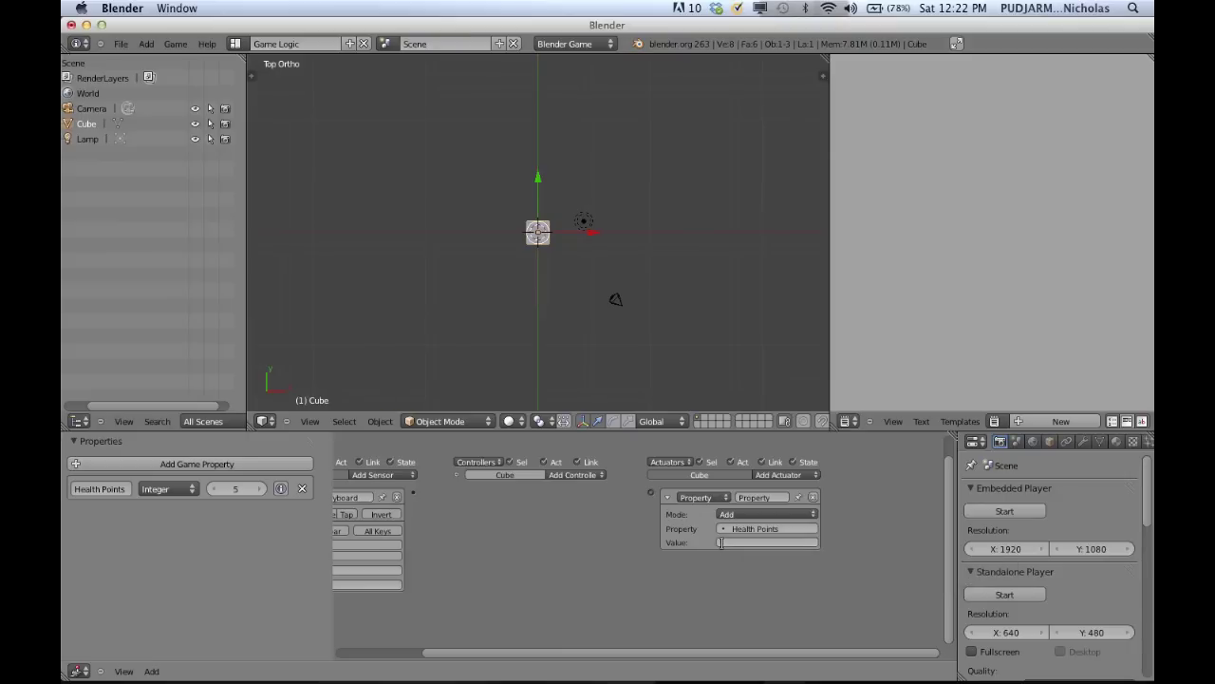
{"action": "type", "text": "2"}
{"action": "left_click", "coordinate": [740, 541]}
{"action": "type", "text": "-1"}
{"action": "key", "text": "Return"}
{"action": "left_click_drag", "start_coordinate": [410, 489], "coordinate": [654, 495]}
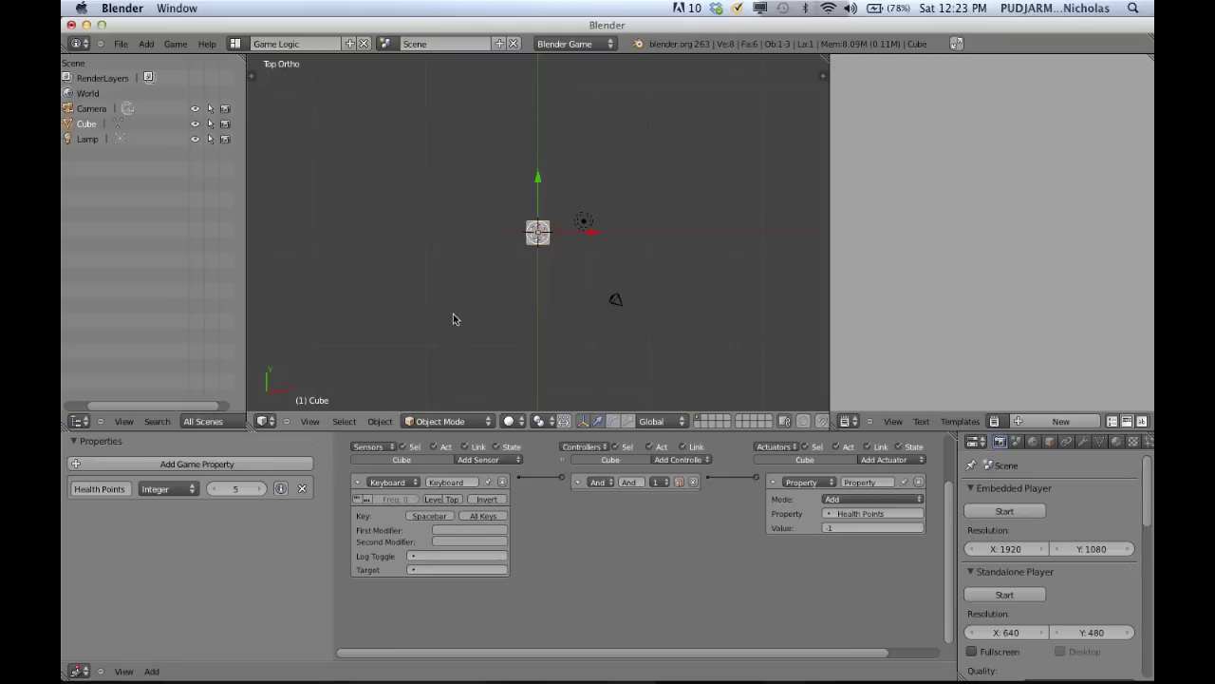
Step: Collapse the Keyboard sensor, And controller, and Property actuator bricks
{"action": "middle_click_drag", "start_coordinate": [596, 561], "coordinate": [640, 552]}
{"action": "left_click", "coordinate": [402, 475]}
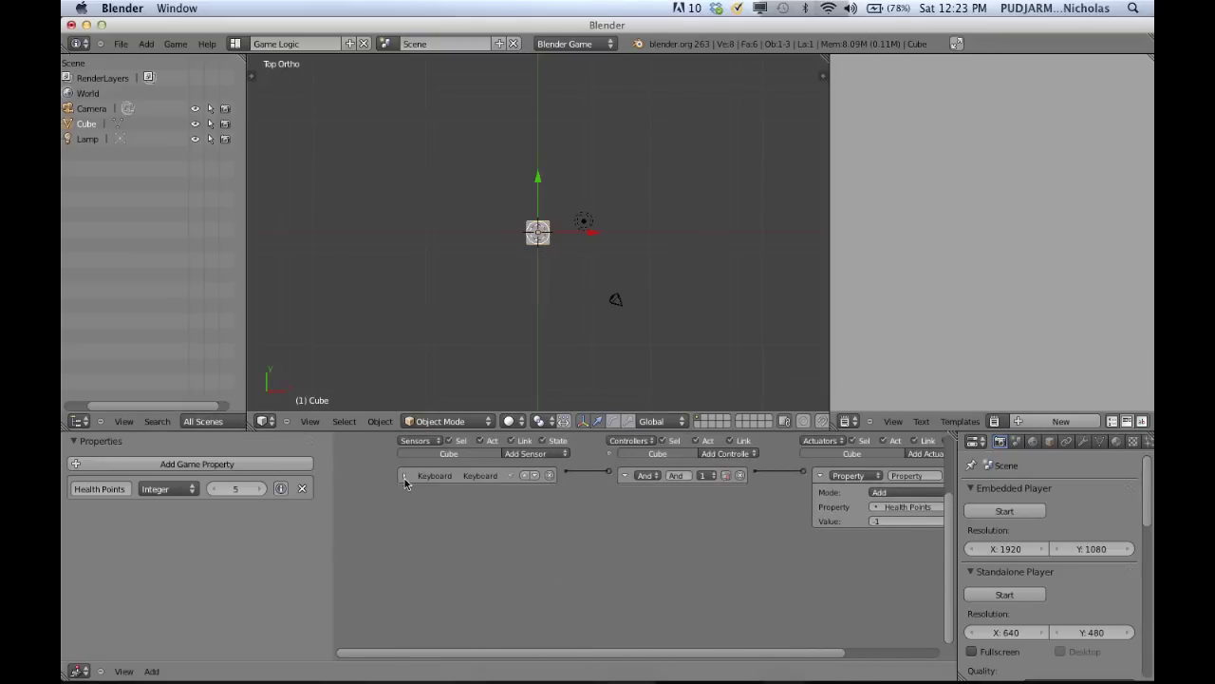
{"action": "left_click", "coordinate": [819, 474]}
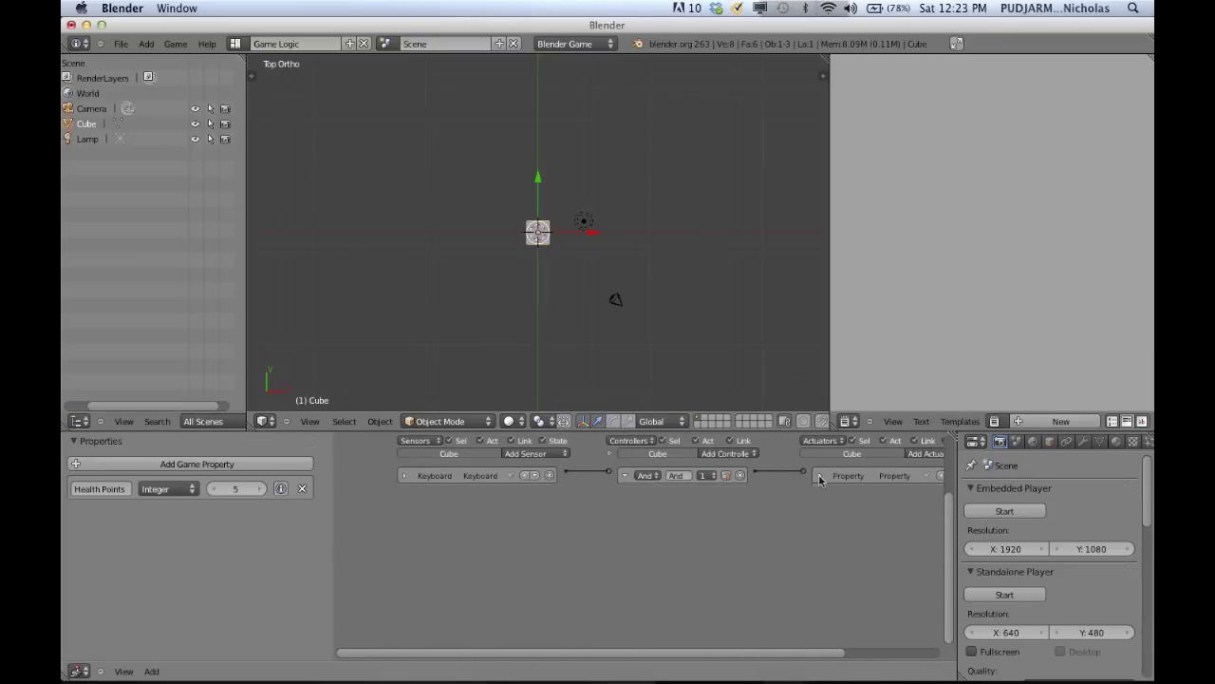
{"action": "left_click", "coordinate": [624, 475]}
Step: Add a Property sensor that tests Health Points
{"action": "left_click", "coordinate": [565, 453]}
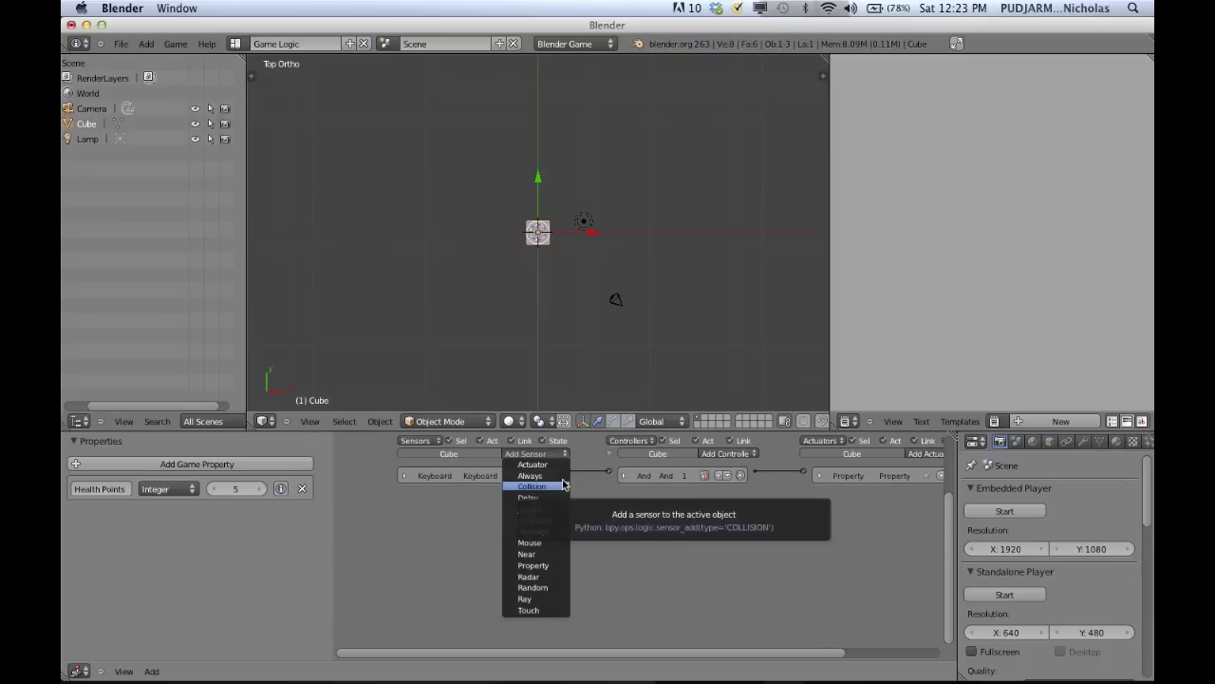
{"action": "left_click", "coordinate": [540, 565]}
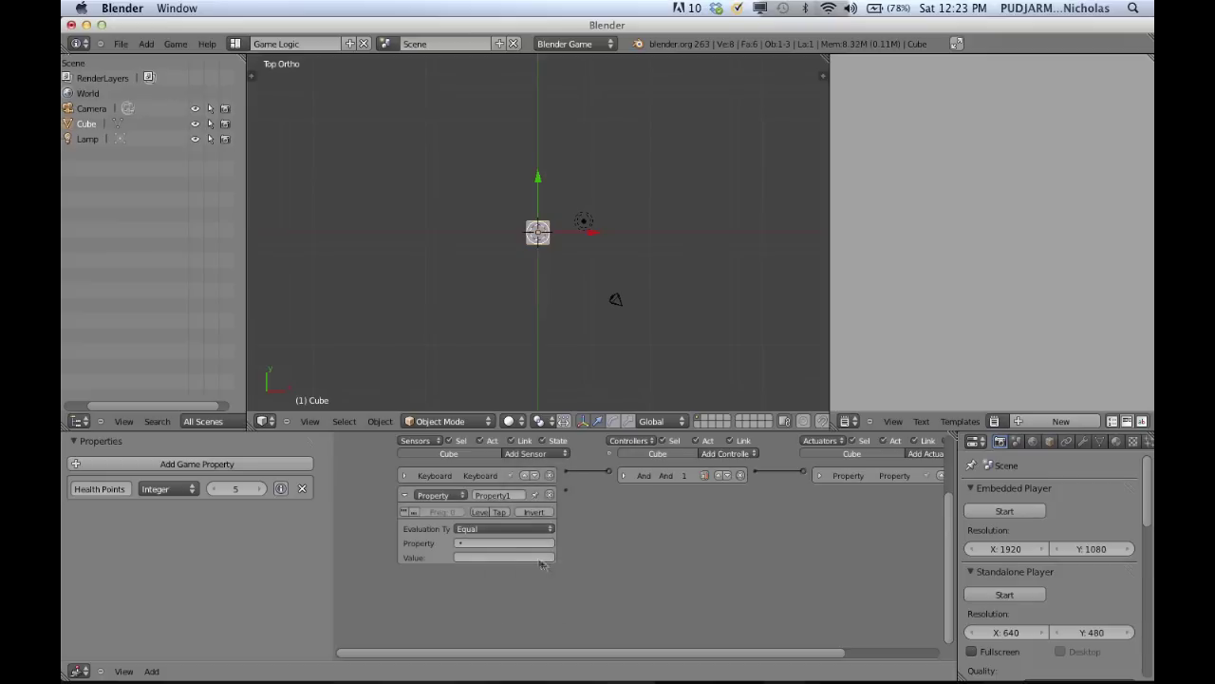
{"action": "left_click", "coordinate": [493, 542]}
{"action": "left_click", "coordinate": [484, 558]}
{"action": "left_click", "coordinate": [480, 556]}
Step: Set the sensor's compare value to 0, add a Quit Game actuator, and link the sensor to it
{"action": "type", "text": "0"}
{"action": "key", "text": "Return"}
{"action": "scroll", "coordinate": [719, 507], "scroll_direction": "down", "scroll_amount": 3}
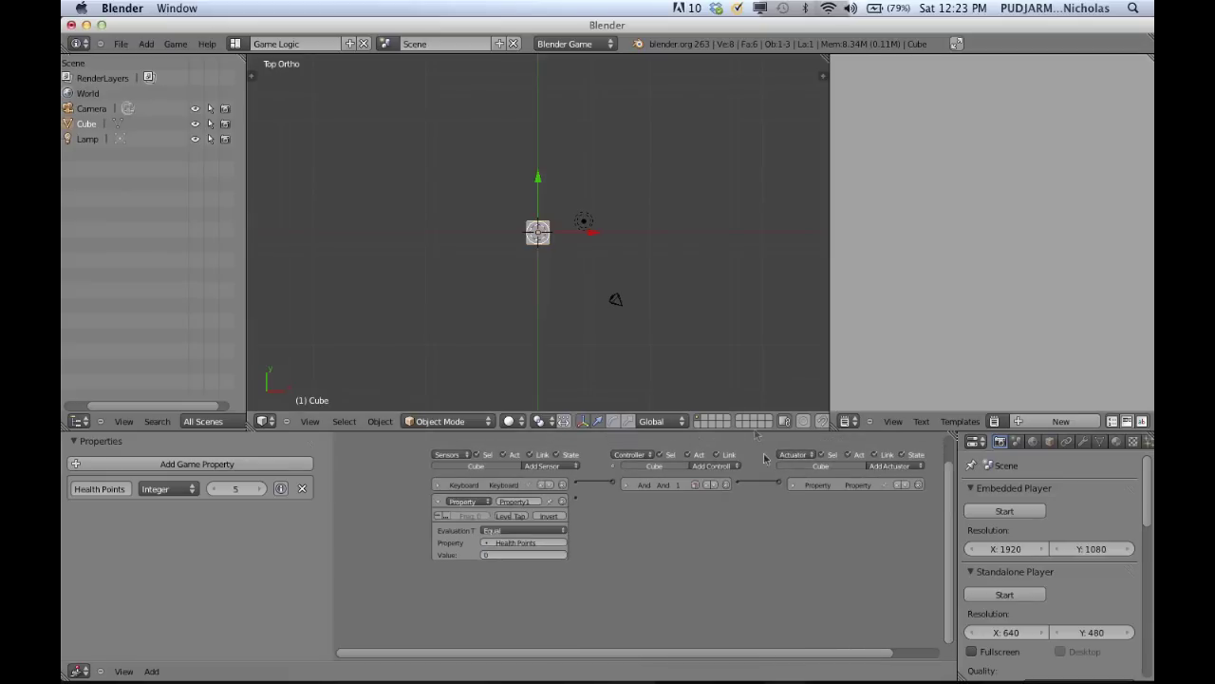
{"action": "left_click", "coordinate": [837, 459]}
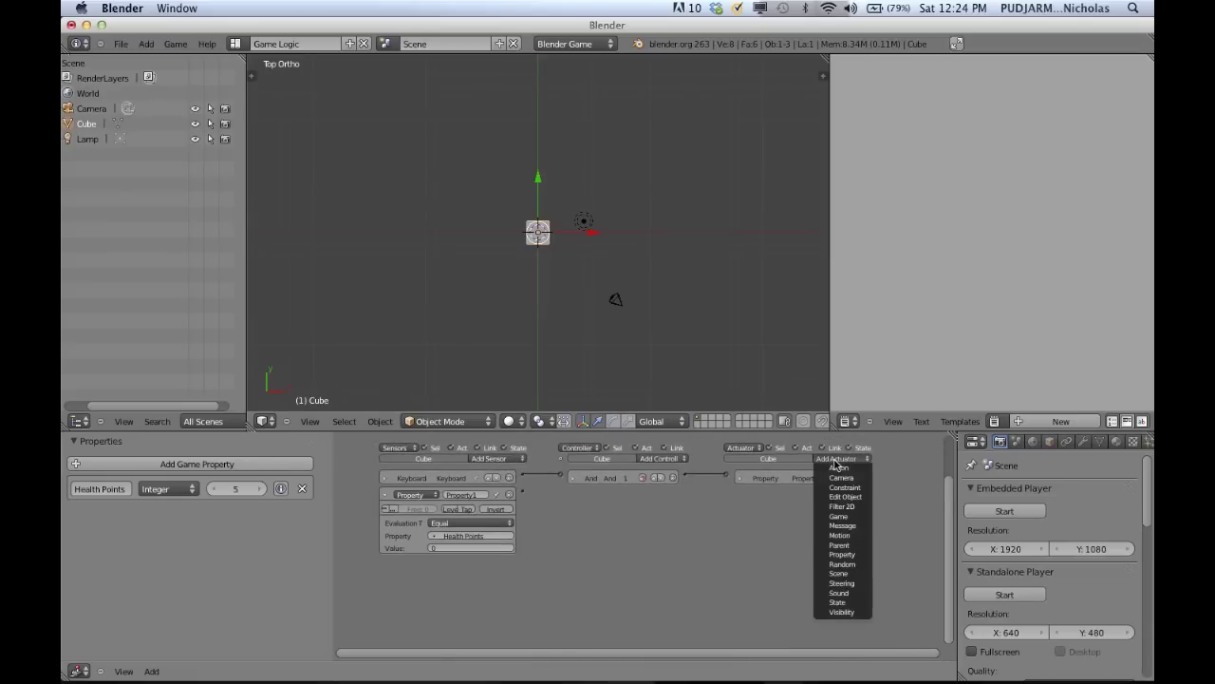
{"action": "left_click", "coordinate": [855, 518]}
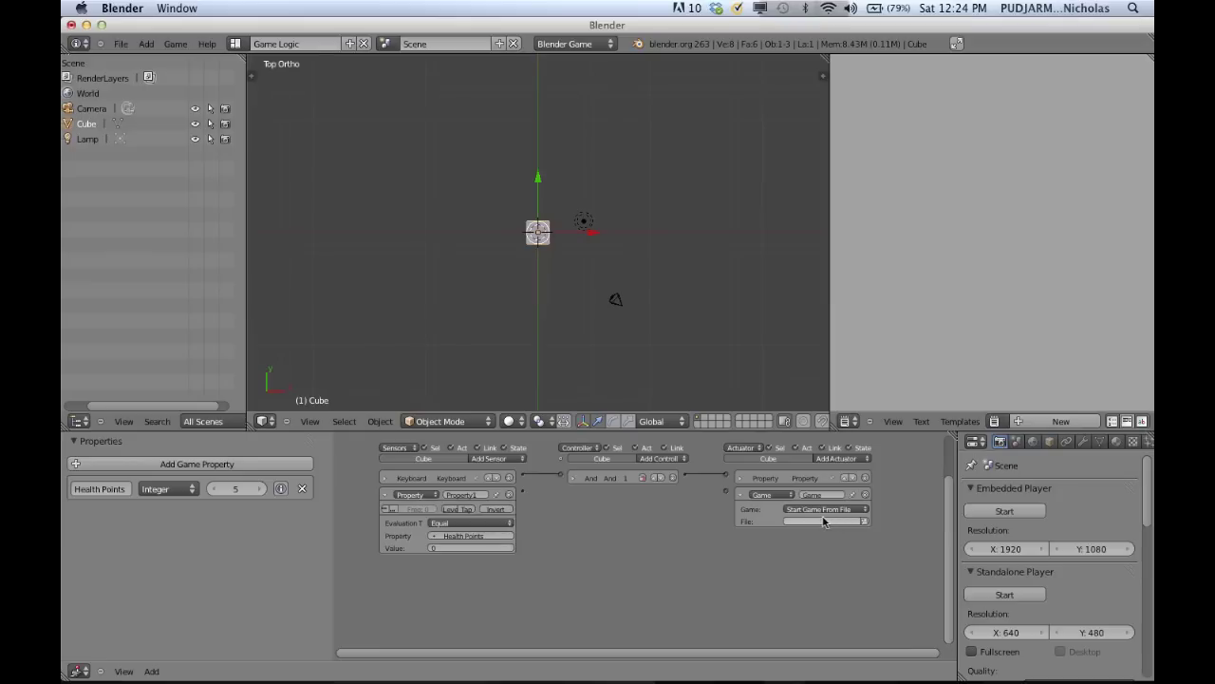
{"action": "left_click", "coordinate": [821, 509]}
{"action": "left_click", "coordinate": [805, 482]}
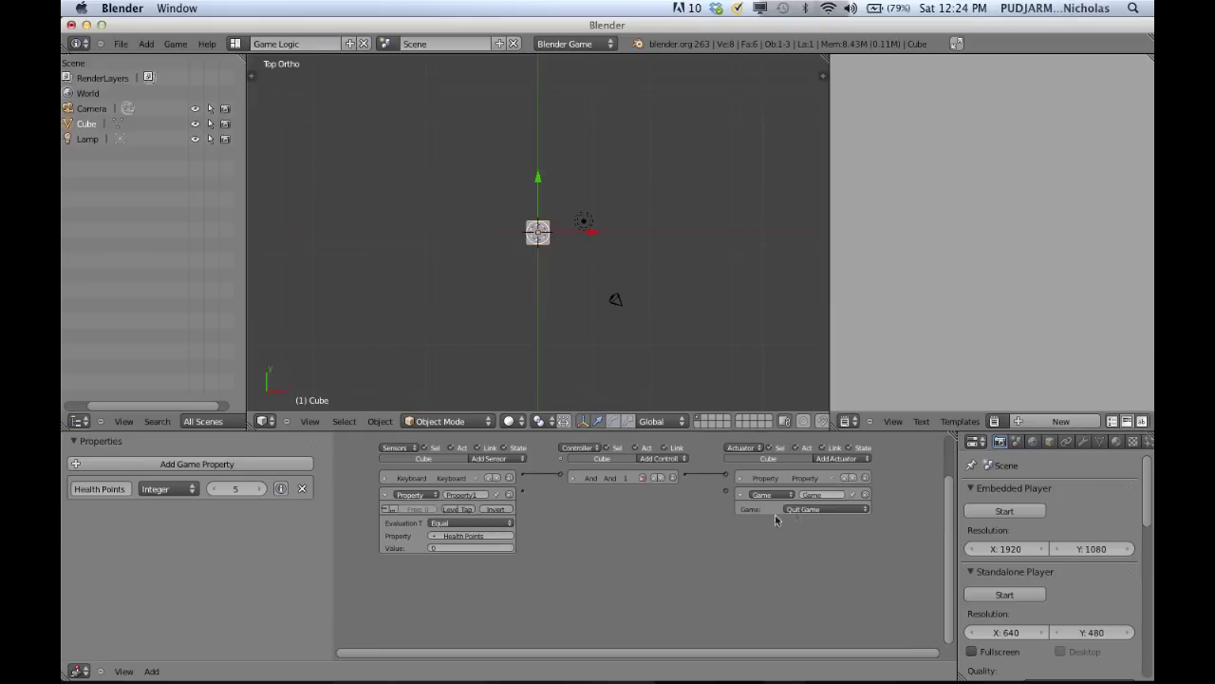
{"action": "left_click_drag", "start_coordinate": [723, 492], "coordinate": [526, 495]}
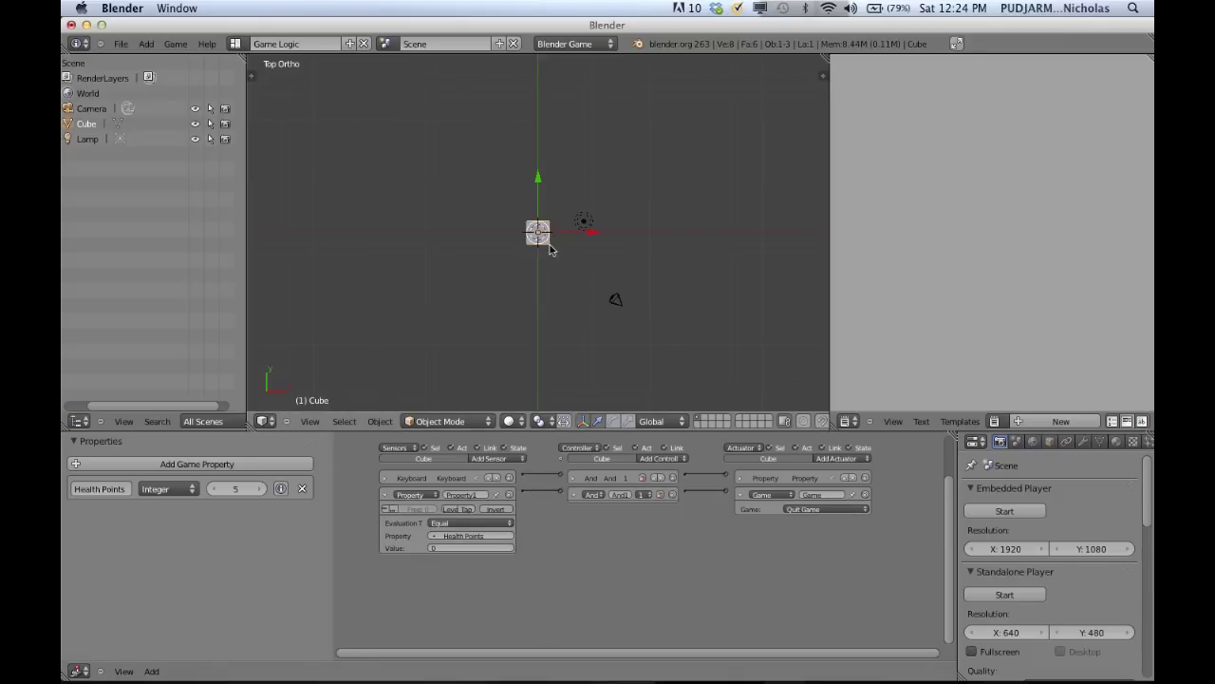
{"action": "key", "text": "p"}
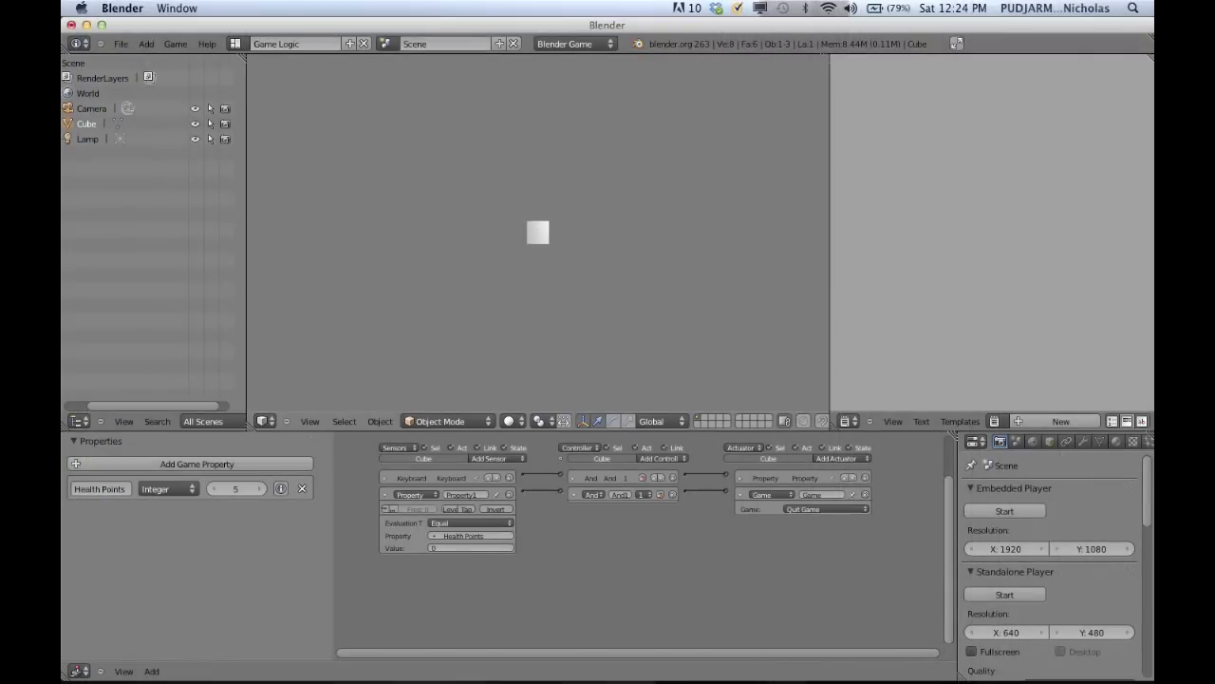
{"action": "key", "text": "Escape"}
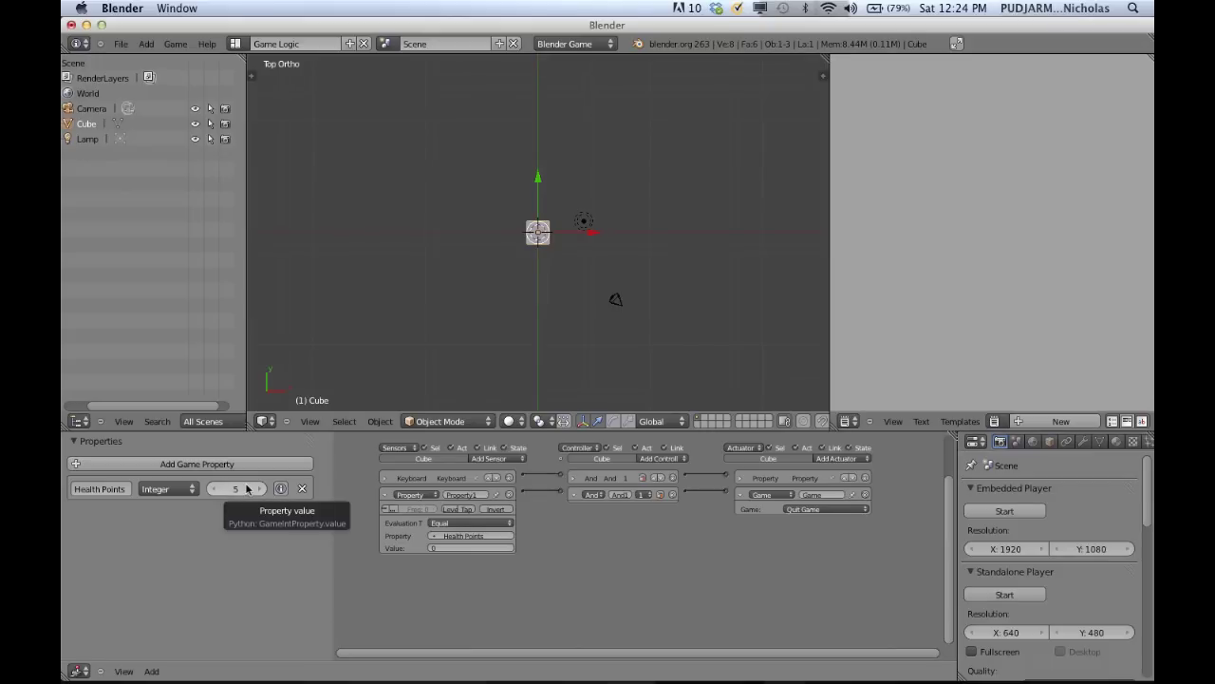
Step: Expand the Keyboard sensor to show its Spacebar setting, then exit the game test run
{"action": "scroll", "coordinate": [492, 324], "scroll_direction": "up", "scroll_amount": 5}
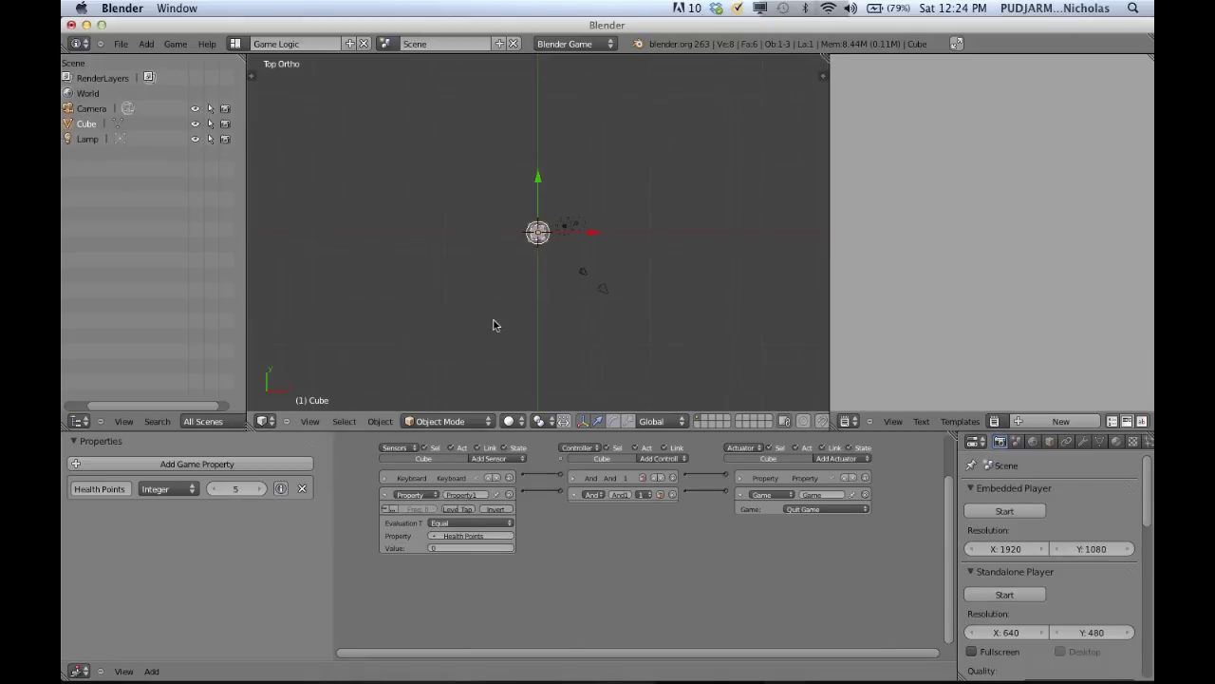
{"action": "scroll", "coordinate": [492, 324], "scroll_direction": "up", "scroll_amount": 3}
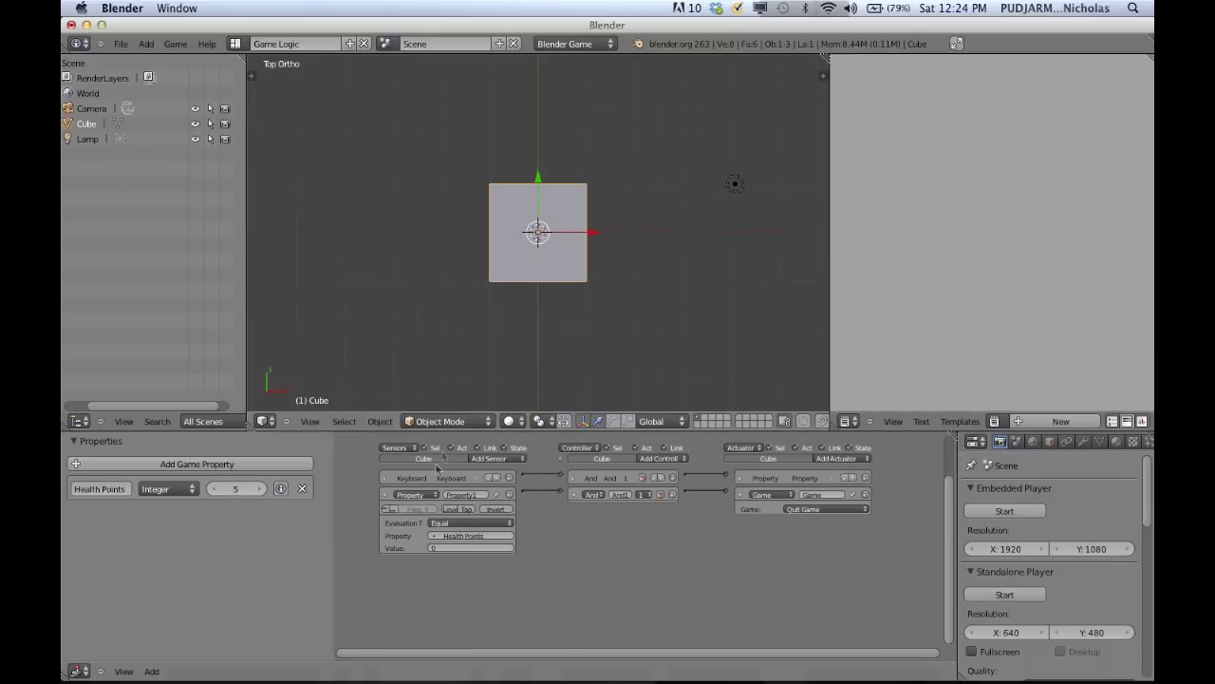
{"action": "left_click", "coordinate": [384, 477]}
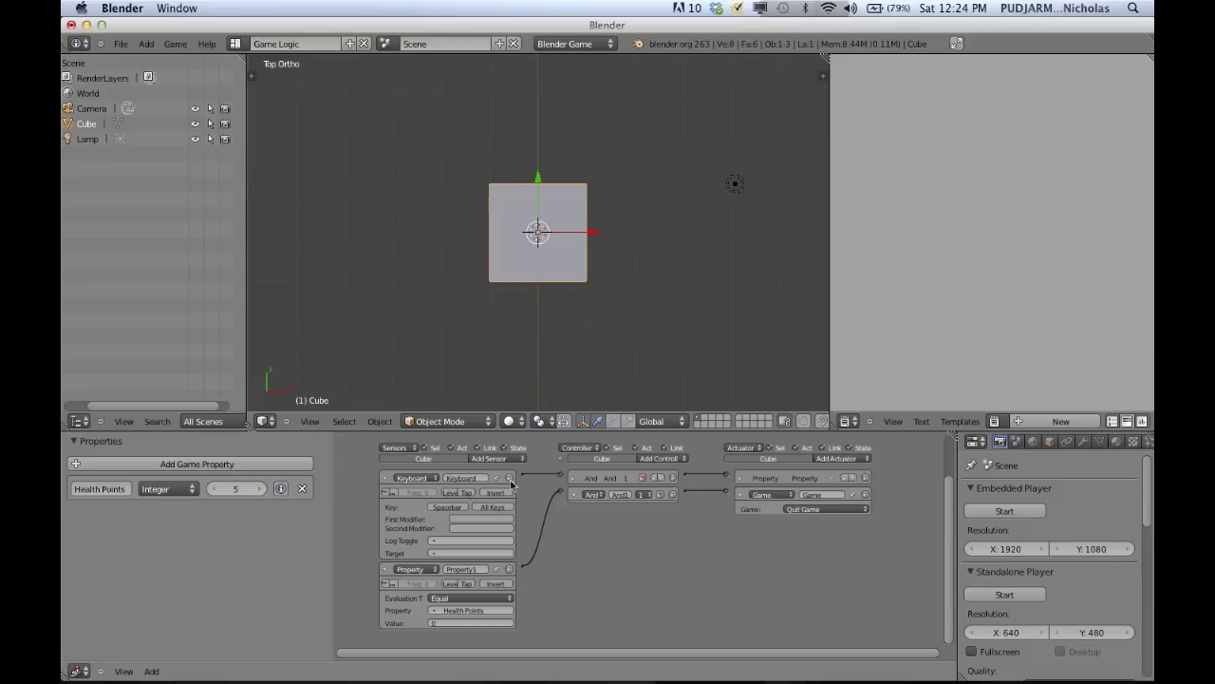
{"action": "key", "text": "p"}
{"action": "key", "text": "Escape"}
Step: Delete the cube and add a Text object at the 3D cursor
{"action": "key", "text": "x"}
{"action": "left_click", "coordinate": [534, 266]}
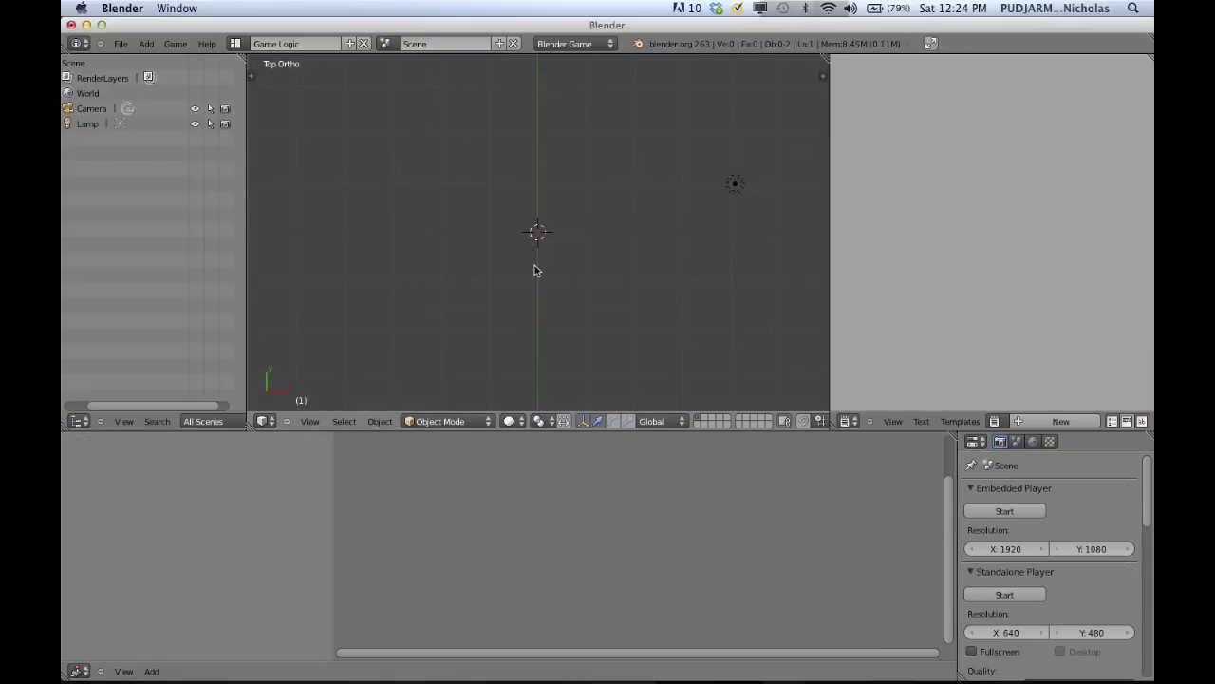
{"action": "key", "text": "shift+a"}
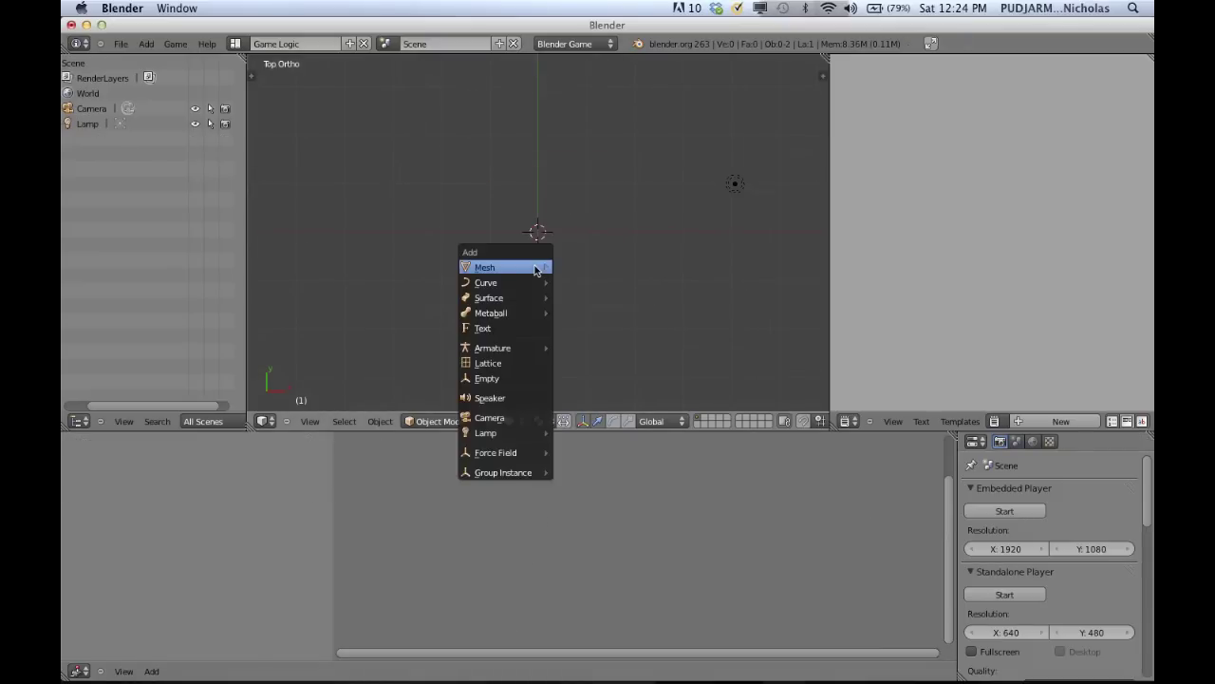
{"action": "left_click", "coordinate": [503, 328]}
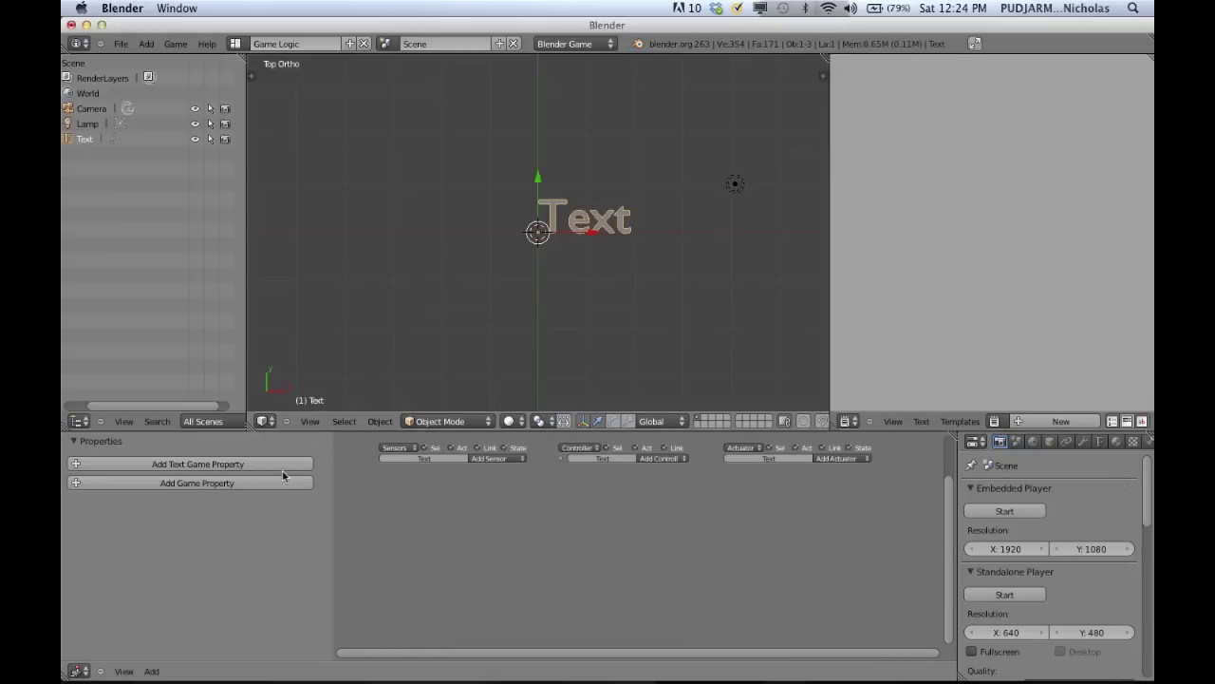
Step: Change the text to read '10' and add a Text game property to it
{"action": "key", "text": "Tab"}
{"action": "key", "text": "BackSpace"}
{"action": "key", "text": "BackSpace"}
{"action": "key", "text": "BackSpace"}
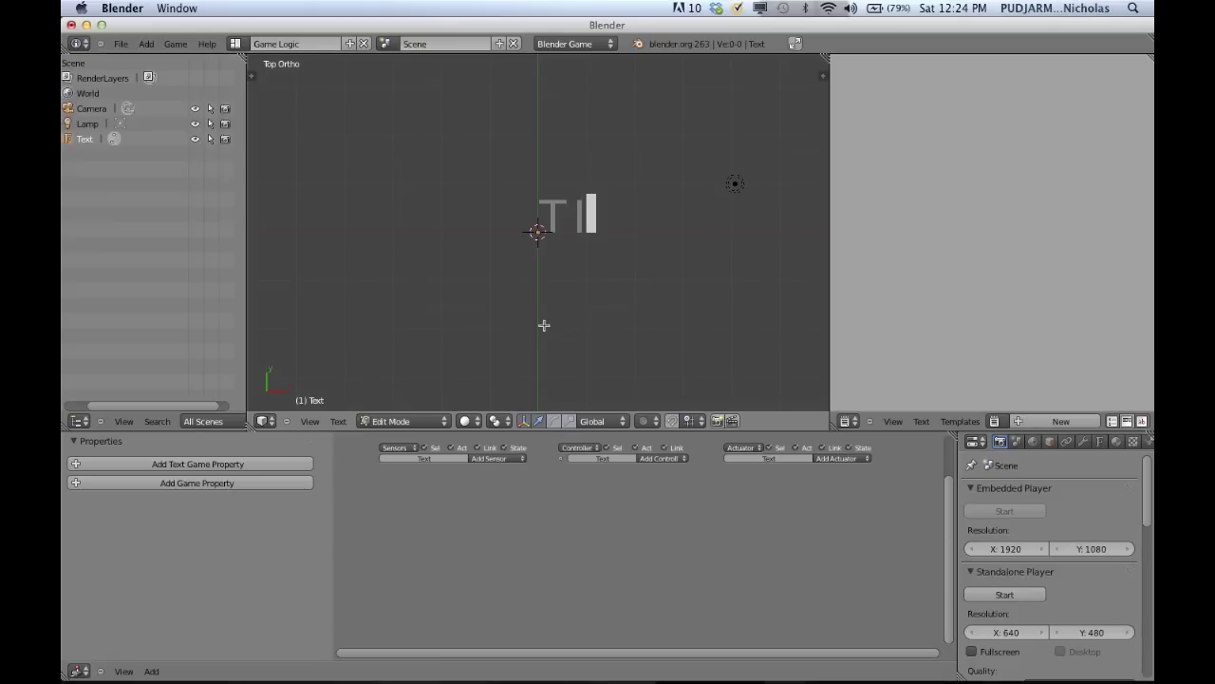
{"action": "key", "text": "BackSpace"}
{"action": "type", "text": "10"}
{"action": "key", "text": "Tab"}
{"action": "left_click", "coordinate": [277, 464]}
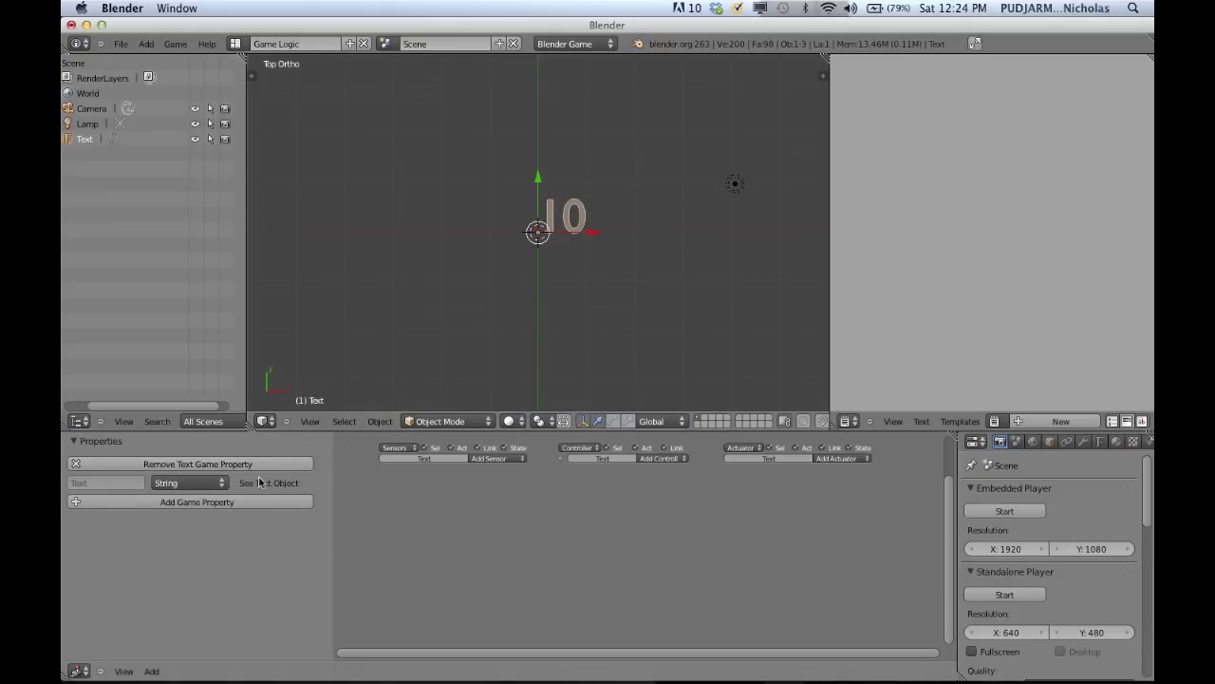
Step: Change the text object's Text game property type from String to Integer
{"action": "left_click", "coordinate": [188, 482]}
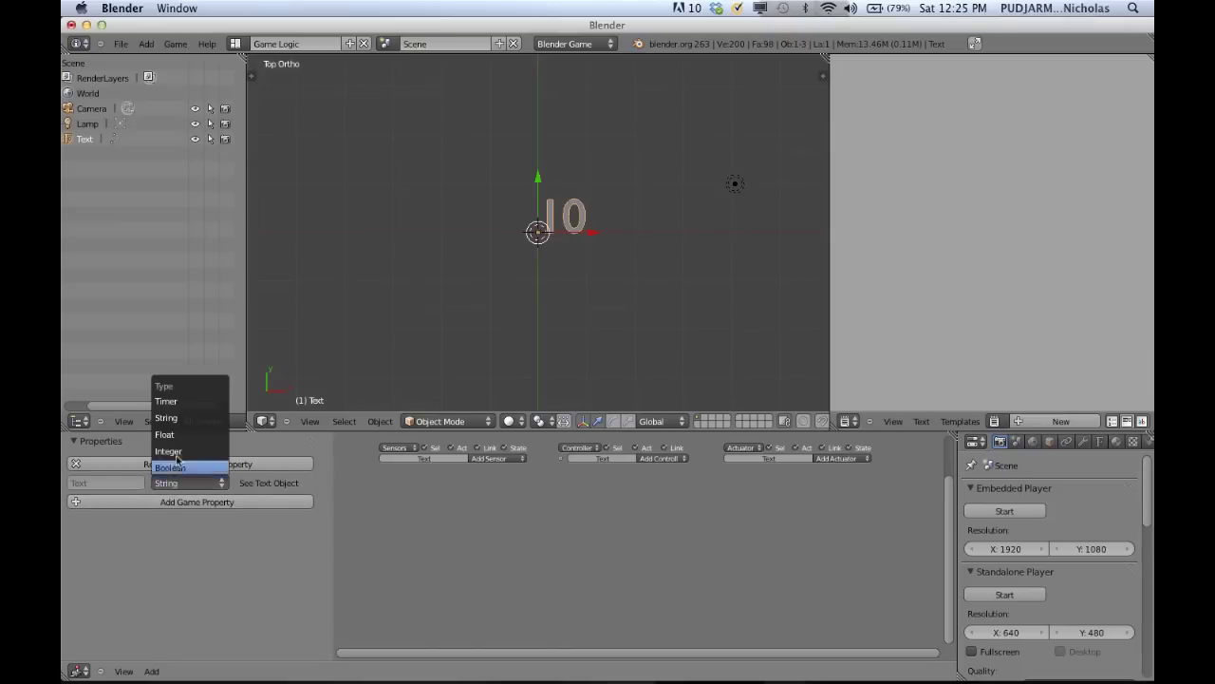
{"action": "left_click", "coordinate": [201, 448]}
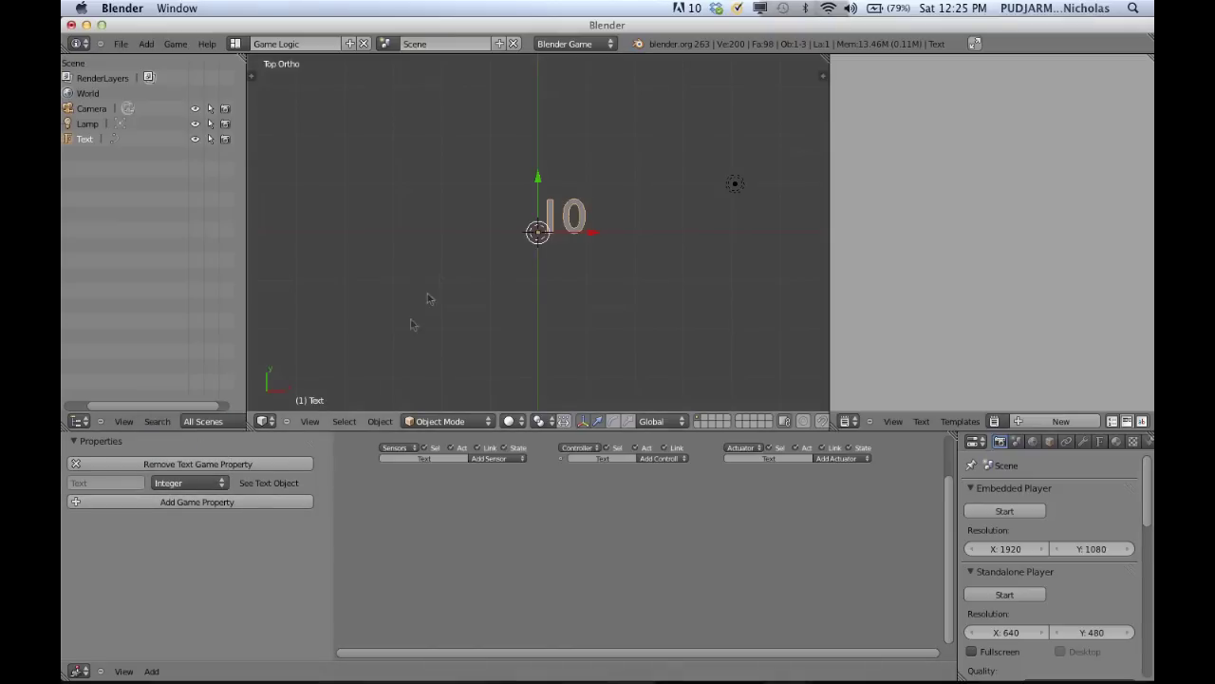
{"action": "scroll", "coordinate": [608, 218], "scroll_direction": "down", "scroll_amount": 4}
{"action": "scroll", "coordinate": [607, 219], "scroll_direction": "up", "scroll_amount": 5}
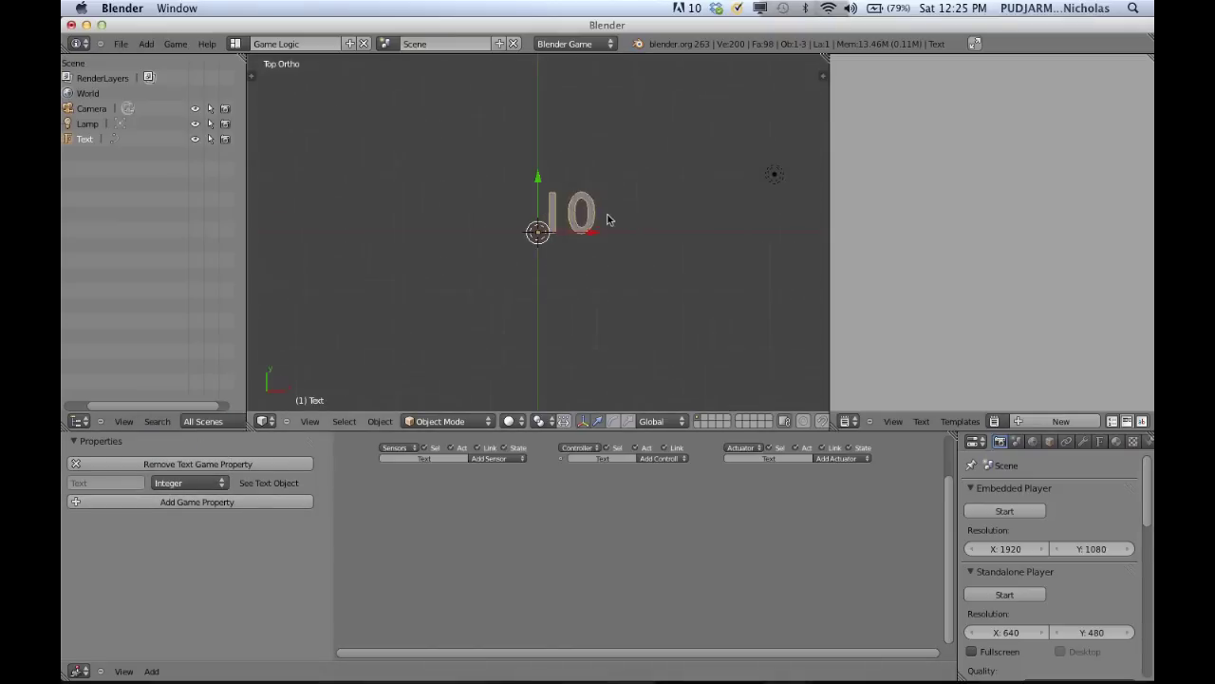
{"action": "scroll", "coordinate": [608, 219], "scroll_direction": "up", "scroll_amount": 3}
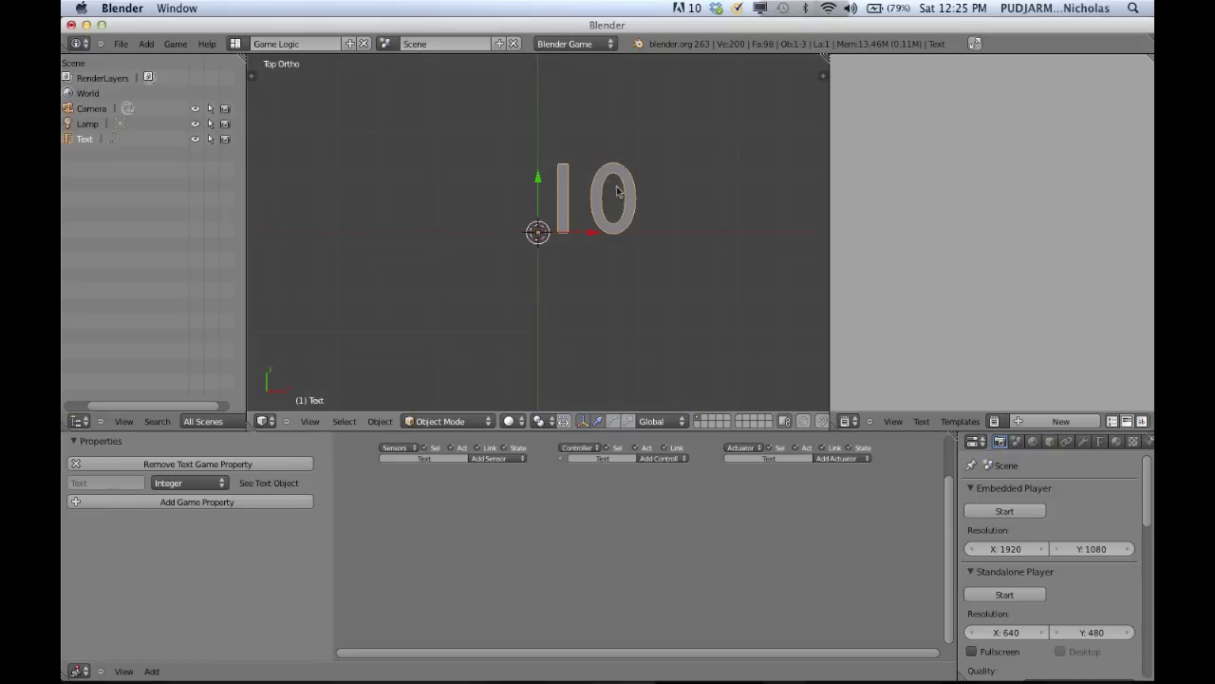
Step: Toggle edit mode on the 10 text, then deselect and reselect it to recheck its property type
{"action": "key", "text": "Tab"}
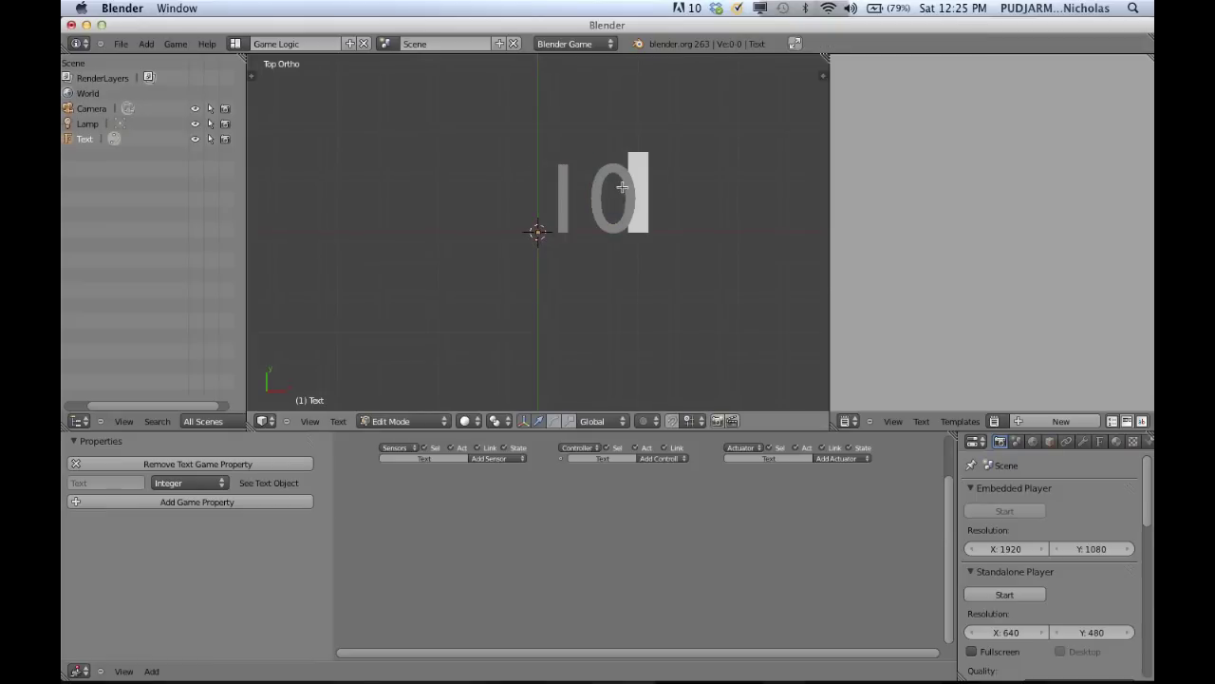
{"action": "key", "text": "Tab"}
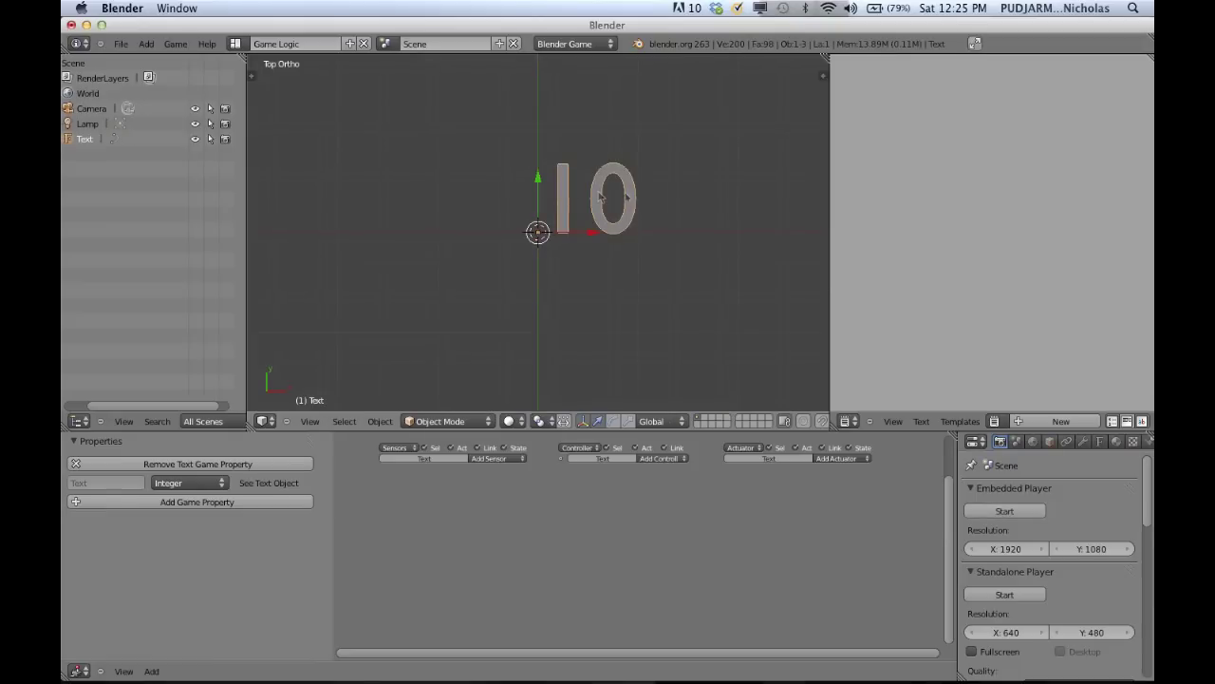
{"action": "key", "text": "Tab"}
{"action": "key", "text": "Tab"}
{"action": "key", "text": "a"}
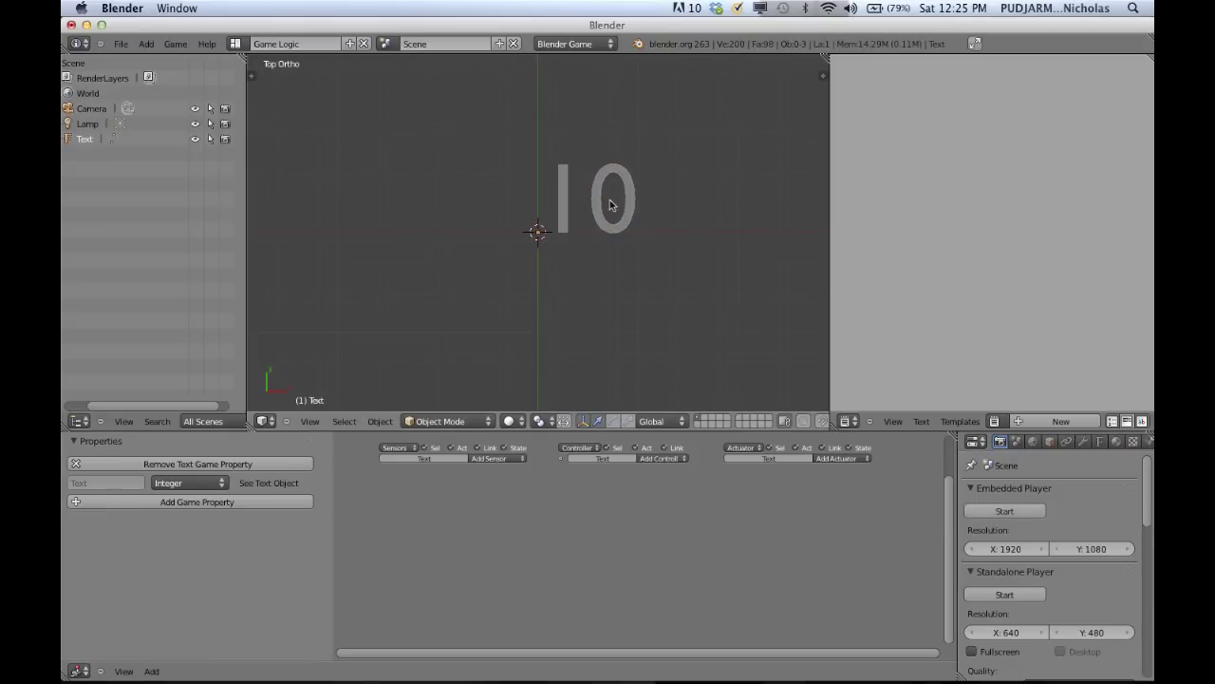
{"action": "right_click", "coordinate": [610, 204]}
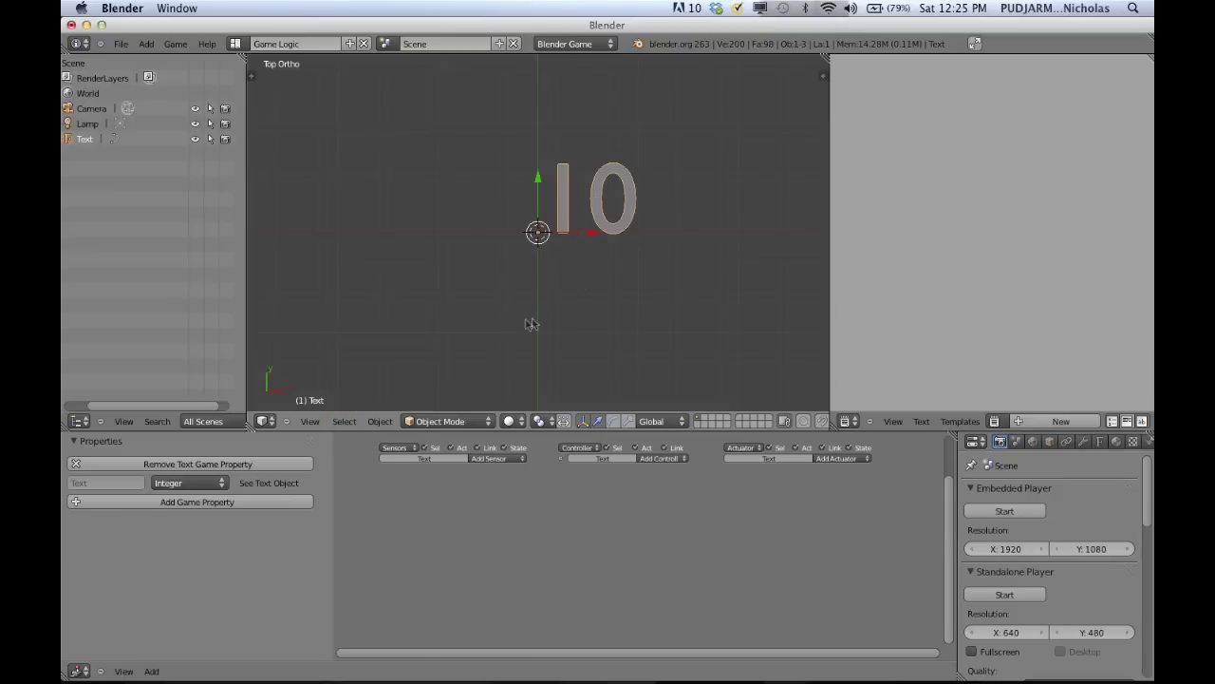
{"action": "left_click", "coordinate": [204, 482]}
Step: Add a Keyboard sensor to the text object that listens for Spacebar
{"action": "left_click", "coordinate": [516, 459]}
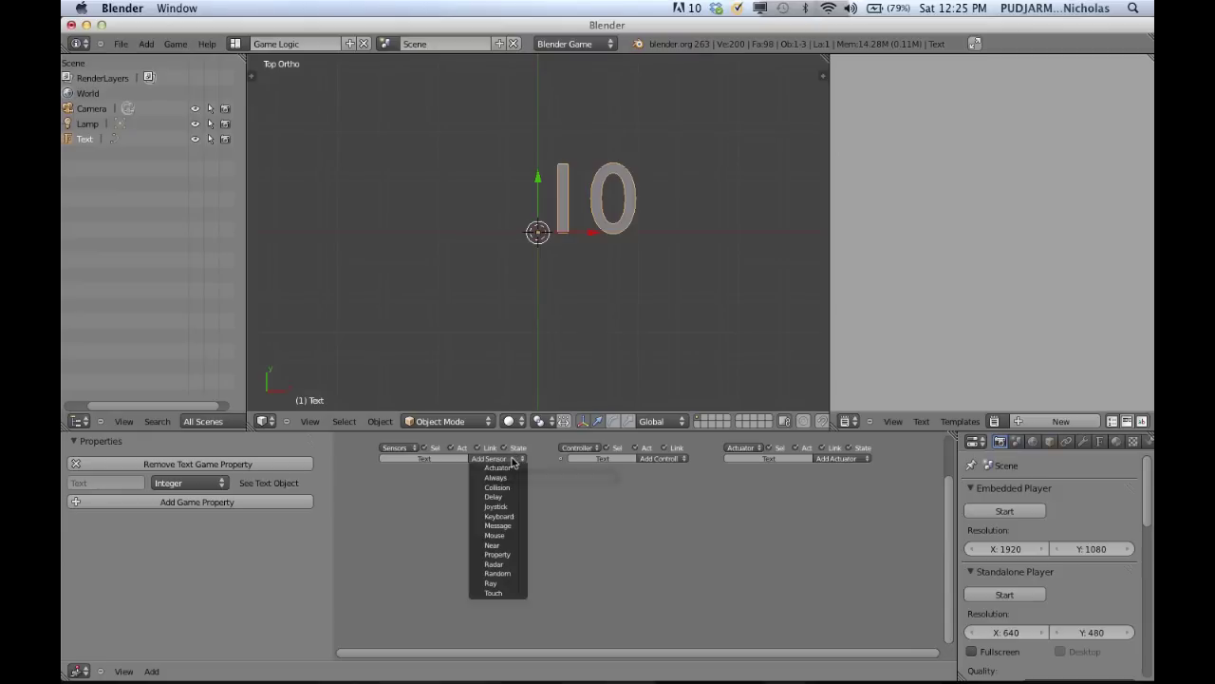
{"action": "left_click", "coordinate": [511, 518]}
{"action": "left_click", "coordinate": [451, 507]}
{"action": "key", "text": "space"}
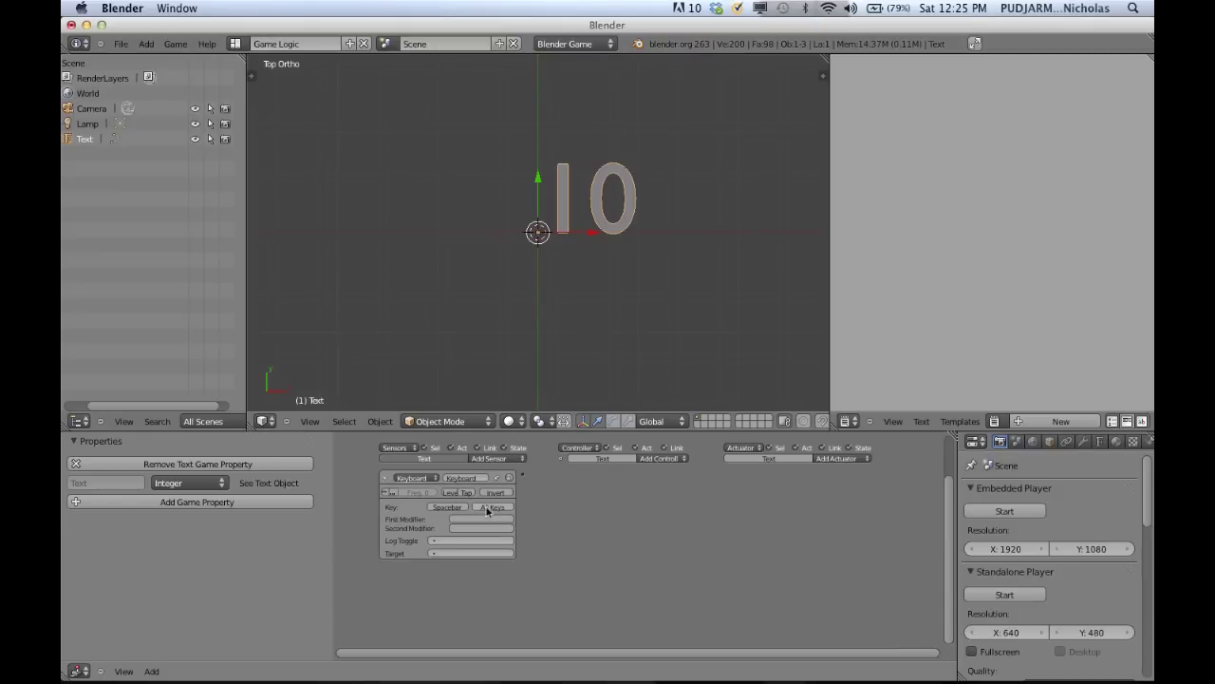
{"action": "scroll", "coordinate": [642, 490], "scroll_direction": "up", "scroll_amount": 1}
Step: Add a Property actuator in Add mode changing Text by -1, and link the Spacebar sensor to it
{"action": "left_click", "coordinate": [786, 463]}
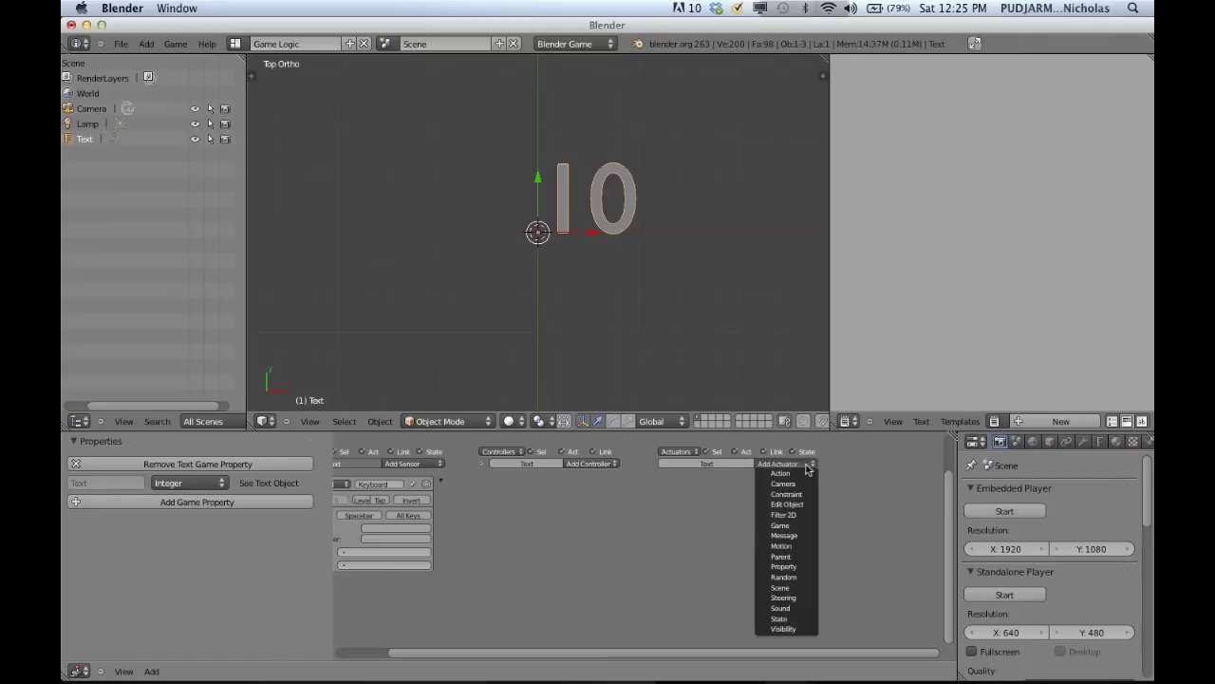
{"action": "left_click", "coordinate": [788, 567]}
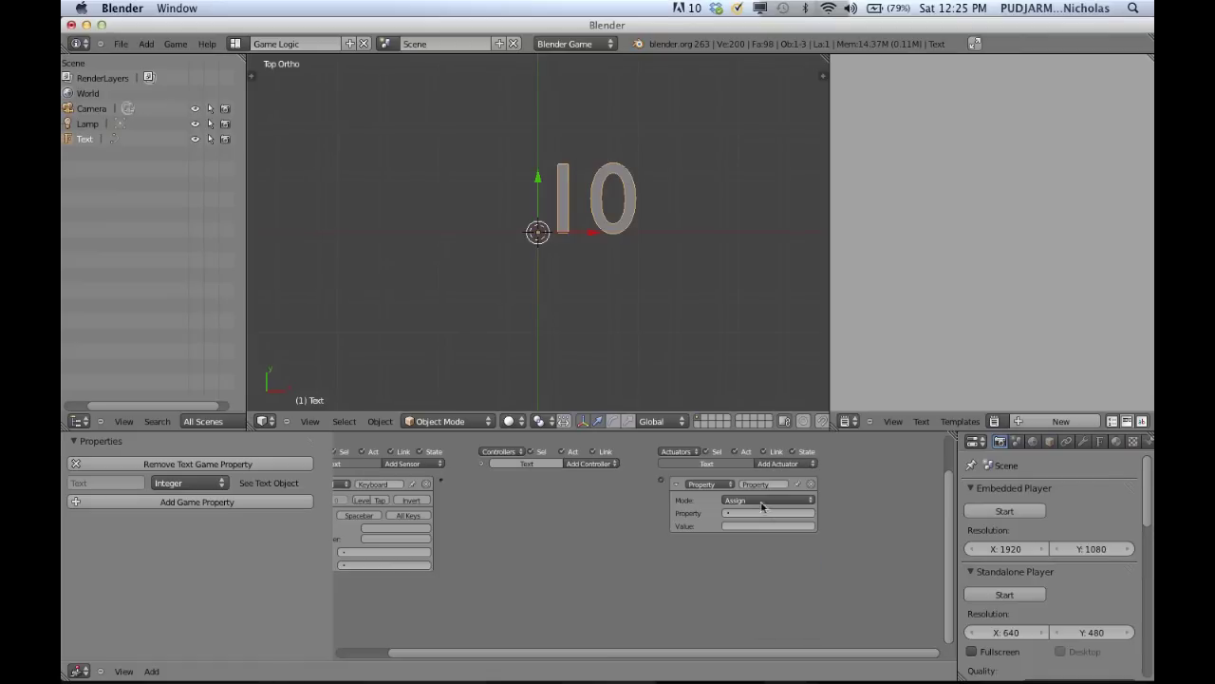
{"action": "left_click", "coordinate": [759, 500]}
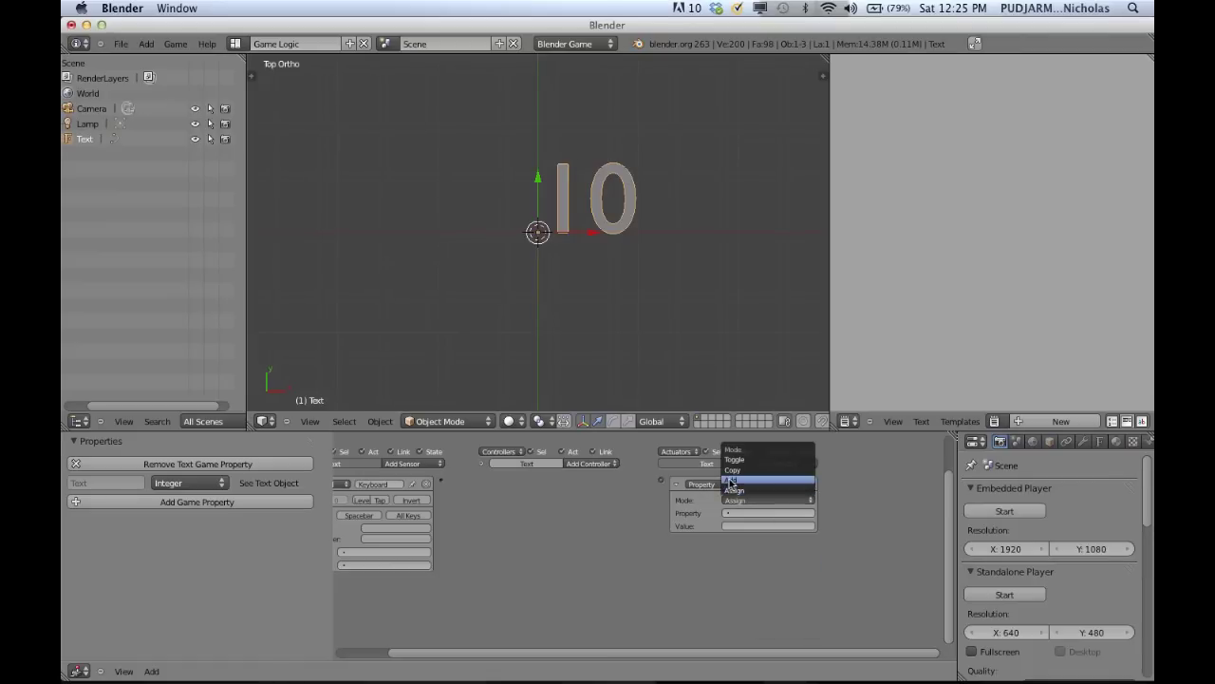
{"action": "left_click", "coordinate": [750, 484]}
{"action": "left_click", "coordinate": [752, 513]}
{"action": "left_click", "coordinate": [741, 526]}
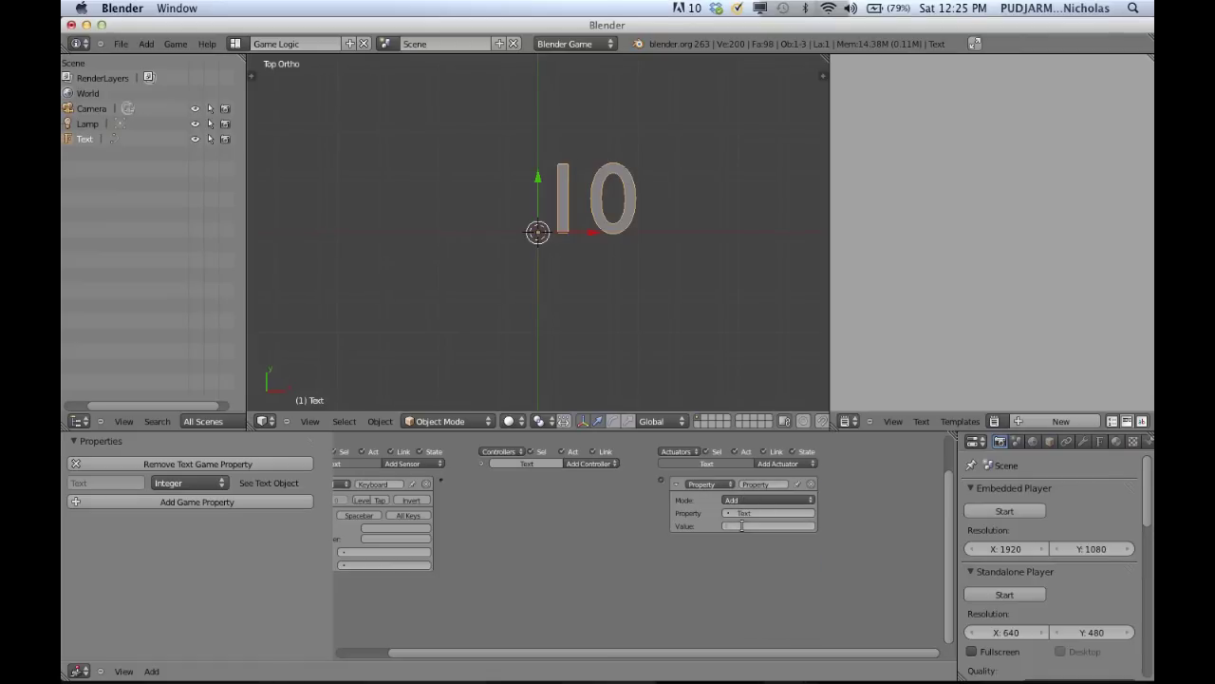
{"action": "key", "text": "Return"}
{"action": "left_click_drag", "start_coordinate": [662, 484], "coordinate": [444, 484]}
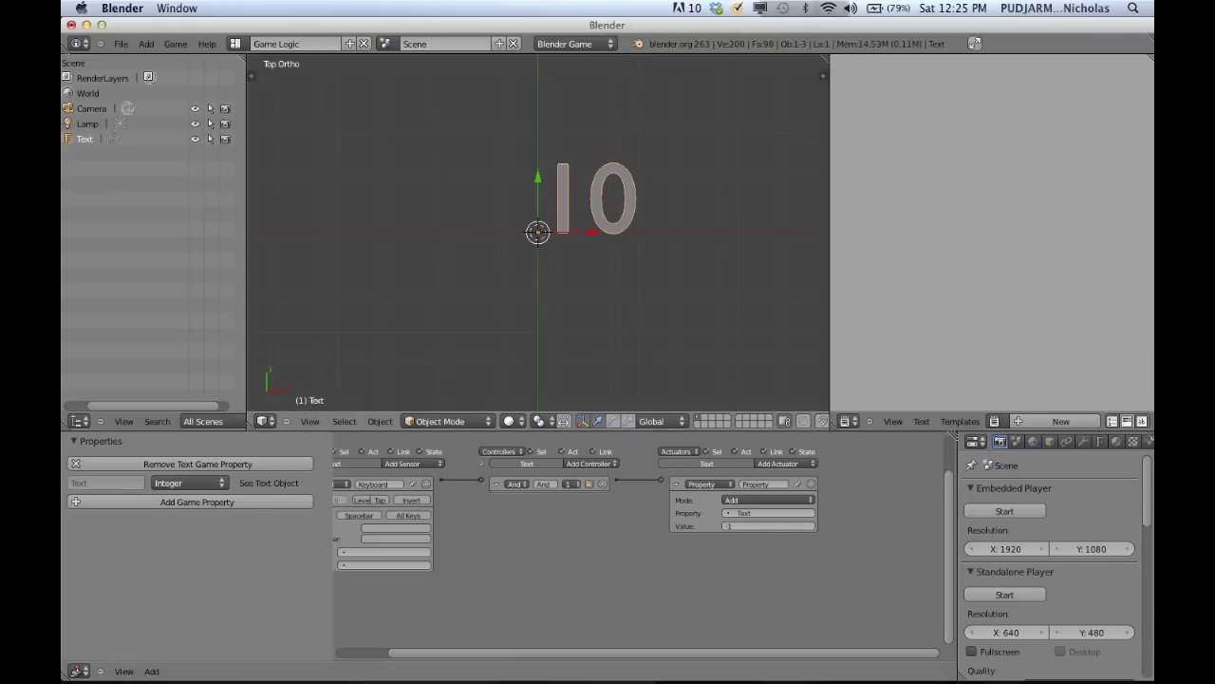
{"action": "key", "text": "p"}
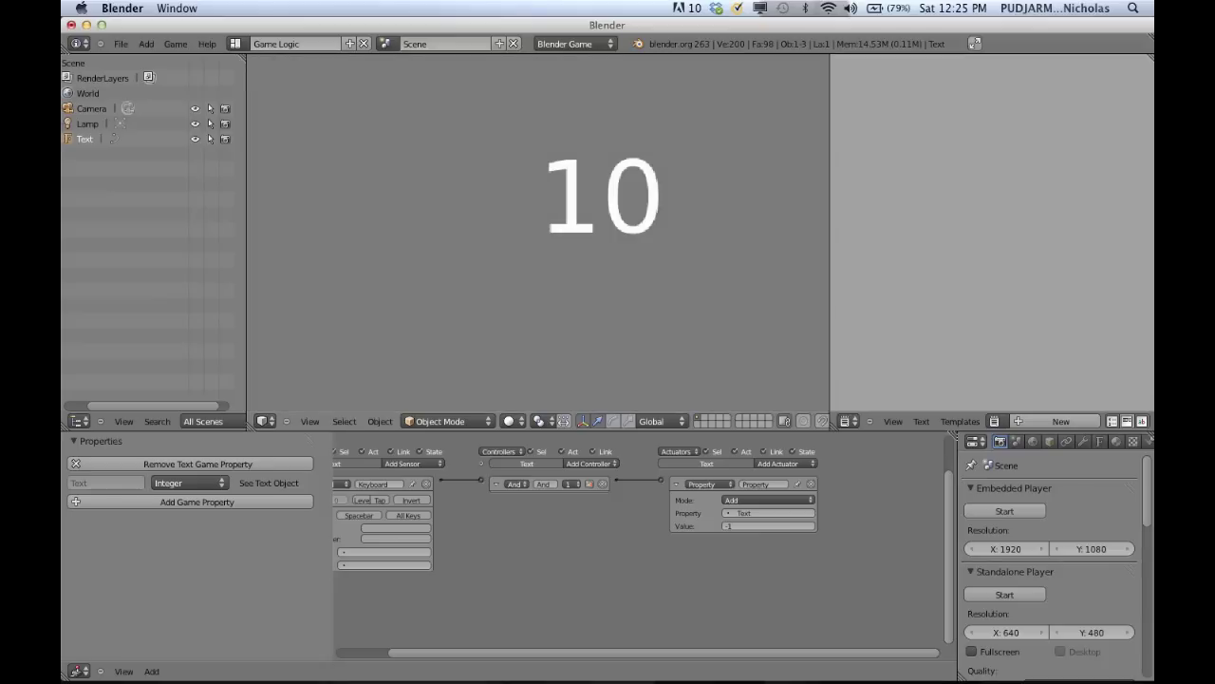
{"action": "key", "text": "space"}
{"action": "key", "text": "space"}
{"action": "key", "text": "space"}
{"action": "key", "text": "space"}
{"action": "key", "text": "space"}
{"action": "key", "text": "space"}
{"action": "key", "text": "space"}
{"action": "key", "text": "space"}
{"action": "key", "text": "space"}
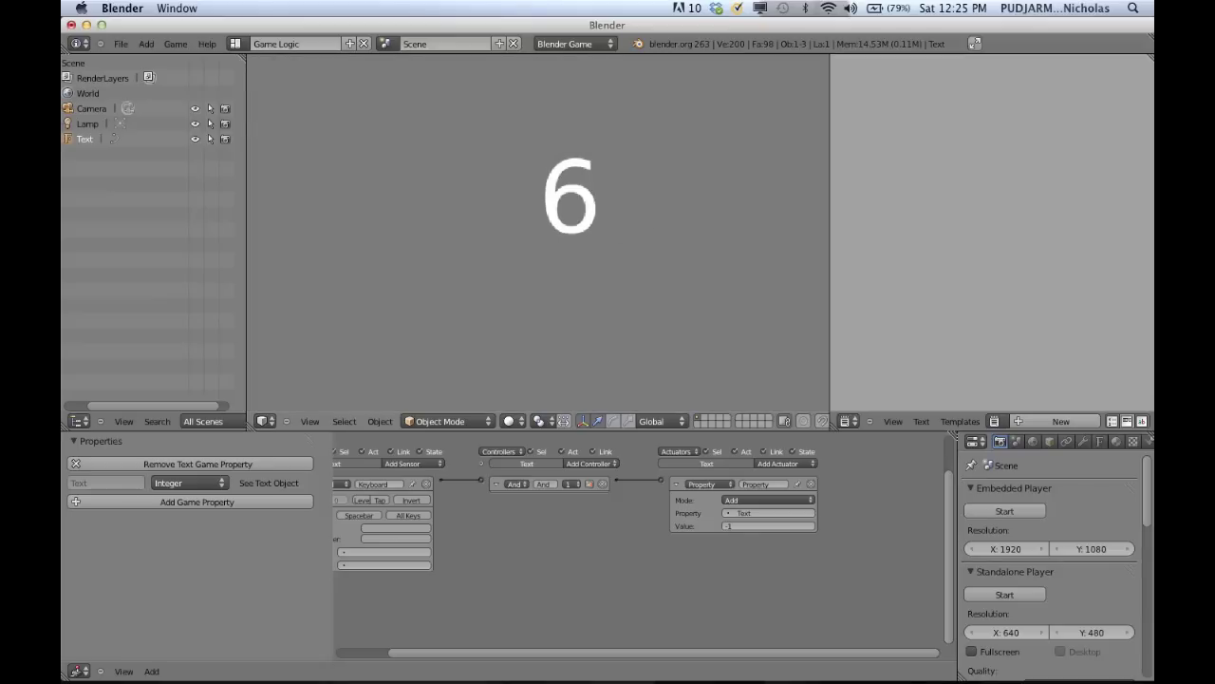
{"action": "key", "text": "space"}
{"action": "key", "text": "space"}
{"action": "key", "text": "space"}
{"action": "key", "text": "space"}
{"action": "key", "text": "space"}
{"action": "key", "text": "space"}
{"action": "key", "text": "space"}
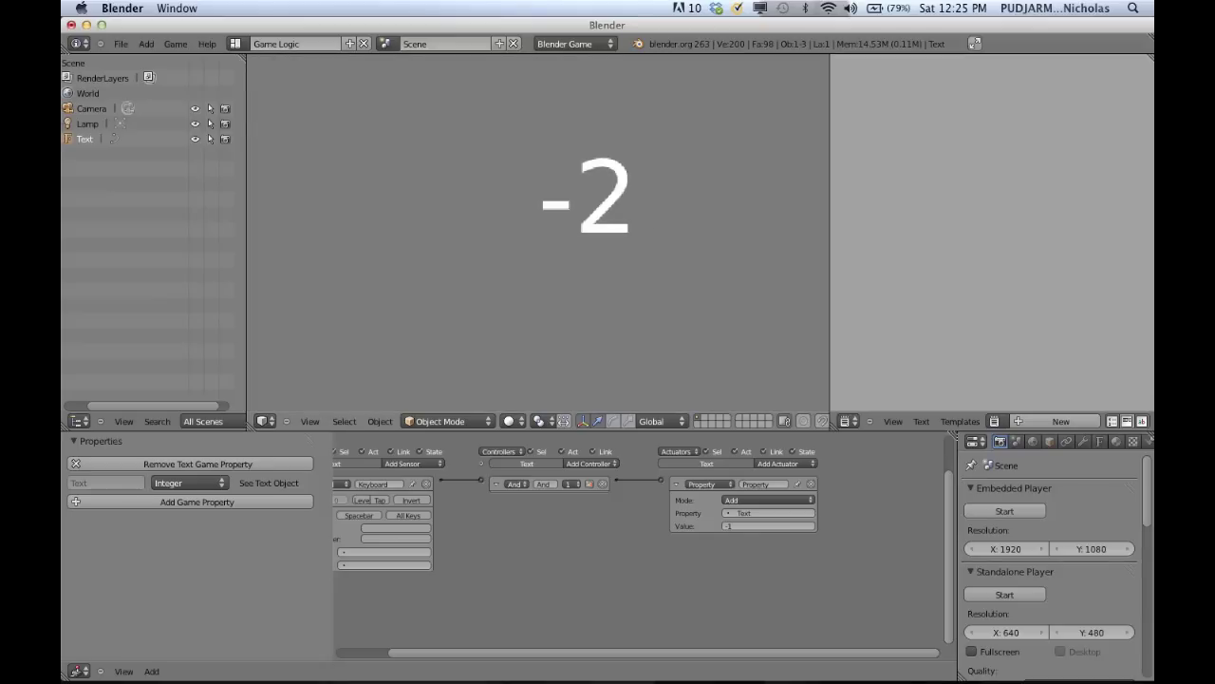
{"action": "key", "text": "space"}
{"action": "key", "text": "Escape"}
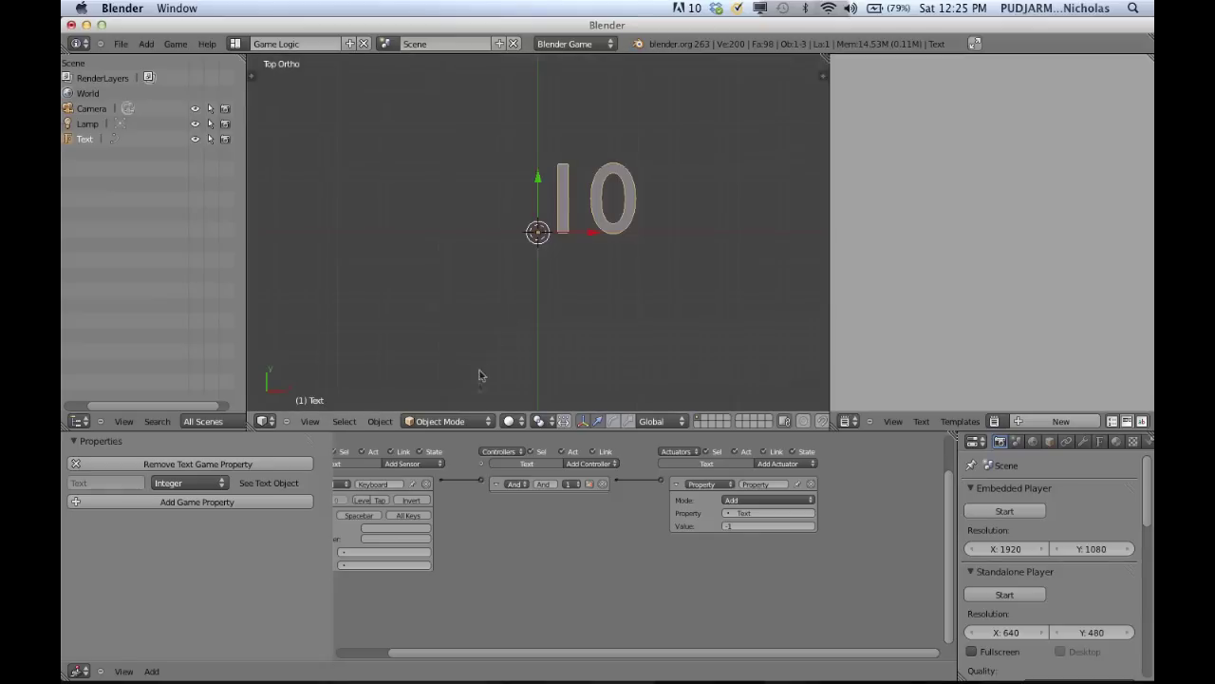
{"action": "key", "text": "Home"}
{"action": "scroll", "coordinate": [549, 534], "scroll_direction": "up", "scroll_amount": 1}
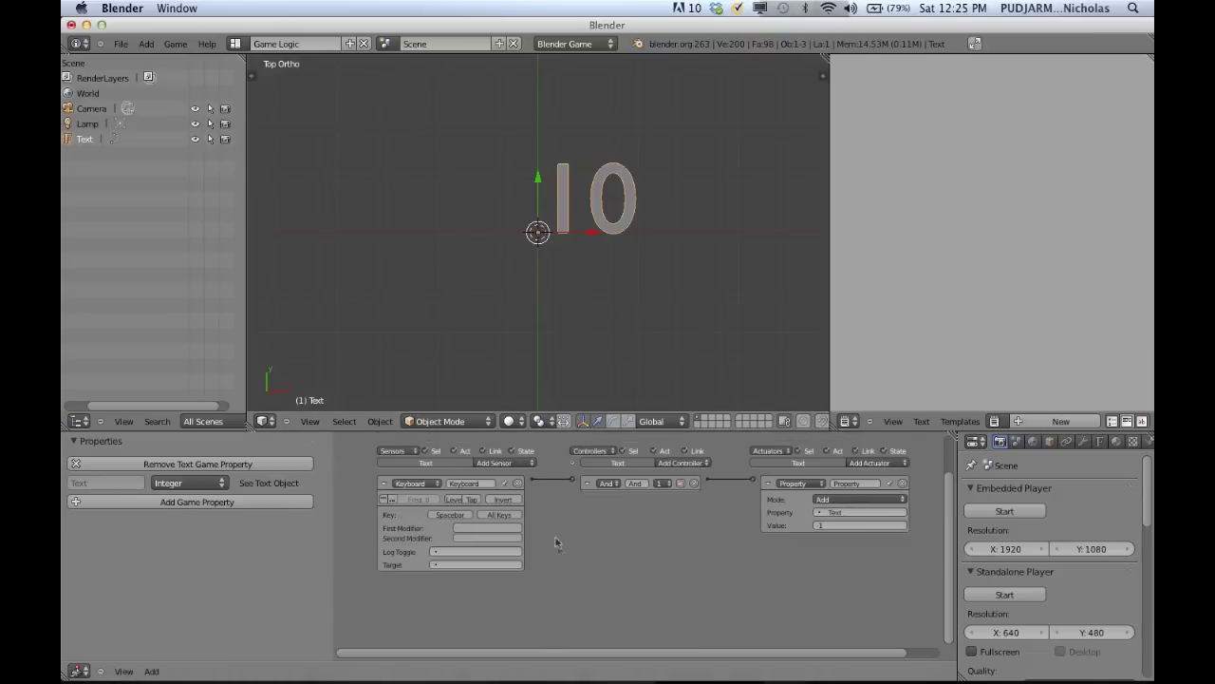
Step: Add a Property sensor that tests Text in an Interval from 1 to 10
{"action": "left_click", "coordinate": [518, 463]}
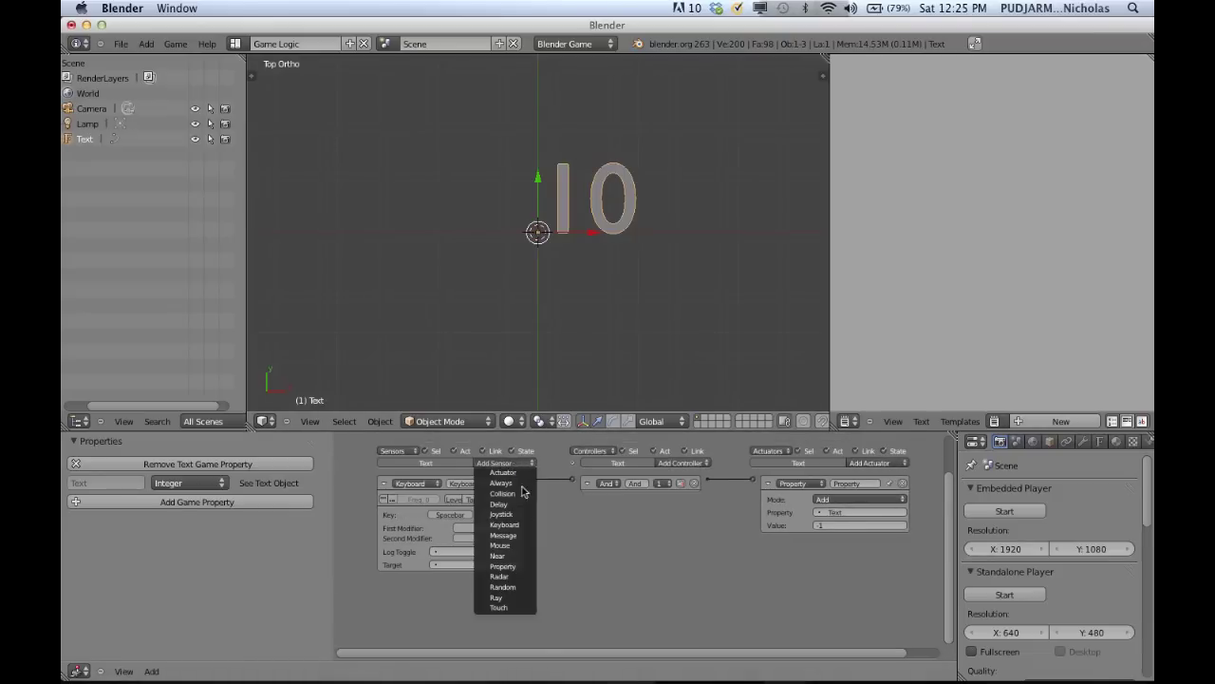
{"action": "left_click", "coordinate": [503, 566]}
{"action": "scroll", "coordinate": [503, 550], "scroll_direction": "down", "scroll_amount": 3}
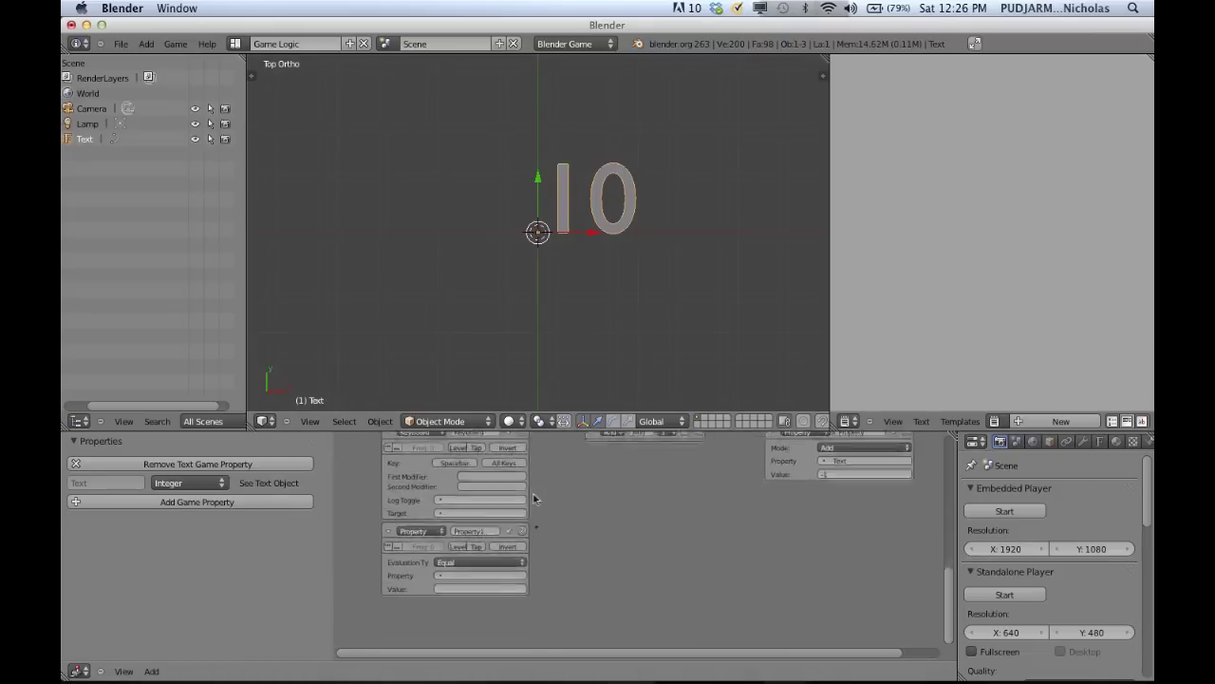
{"action": "scroll", "coordinate": [503, 548], "scroll_direction": "up", "scroll_amount": 2}
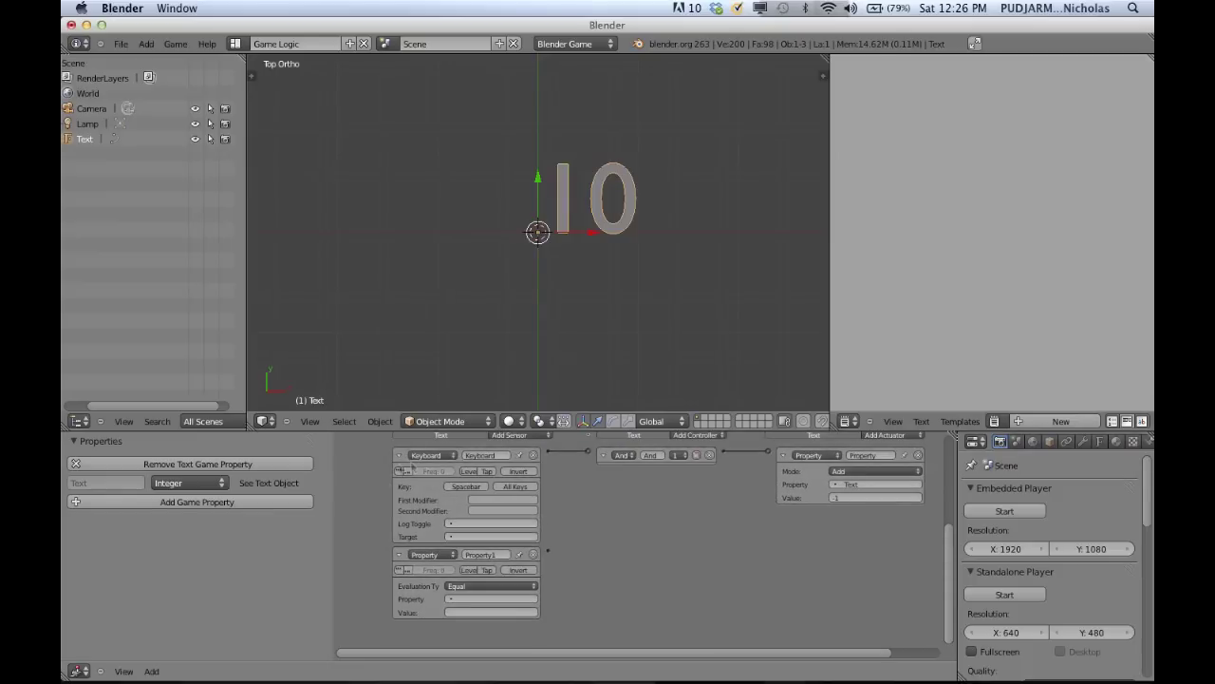
{"action": "scroll", "coordinate": [510, 536], "scroll_direction": "down", "scroll_amount": 3}
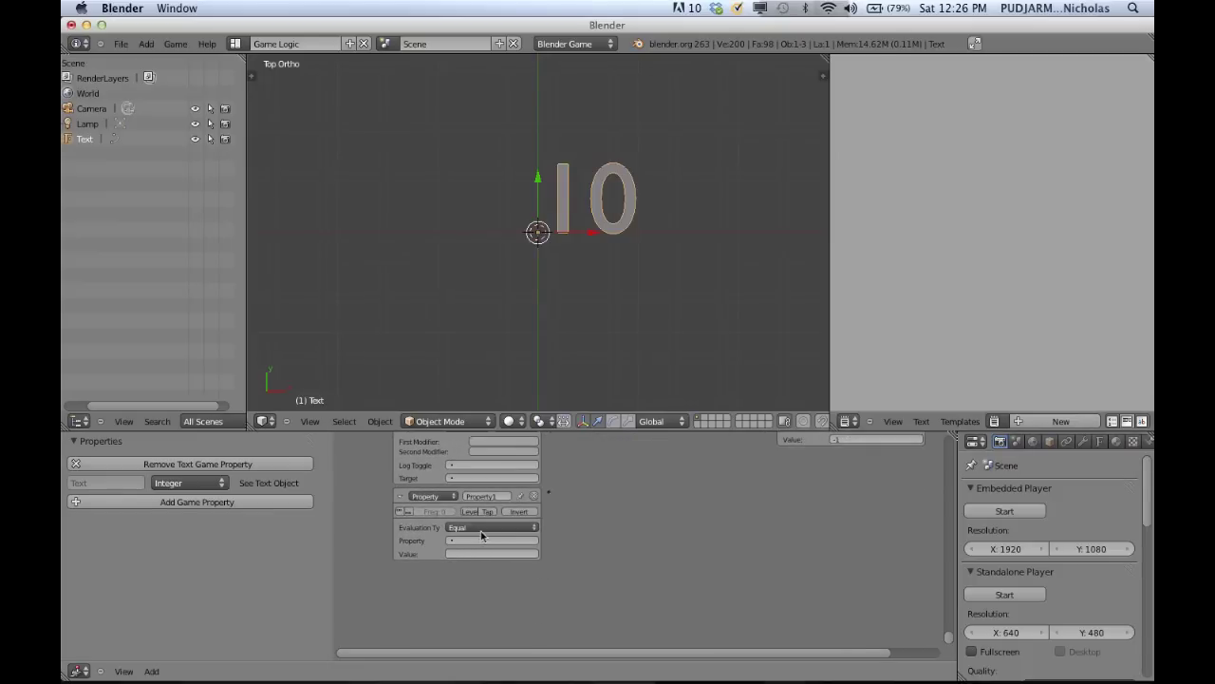
{"action": "left_click", "coordinate": [482, 525]}
{"action": "left_click", "coordinate": [477, 497]}
{"action": "left_click", "coordinate": [523, 555]}
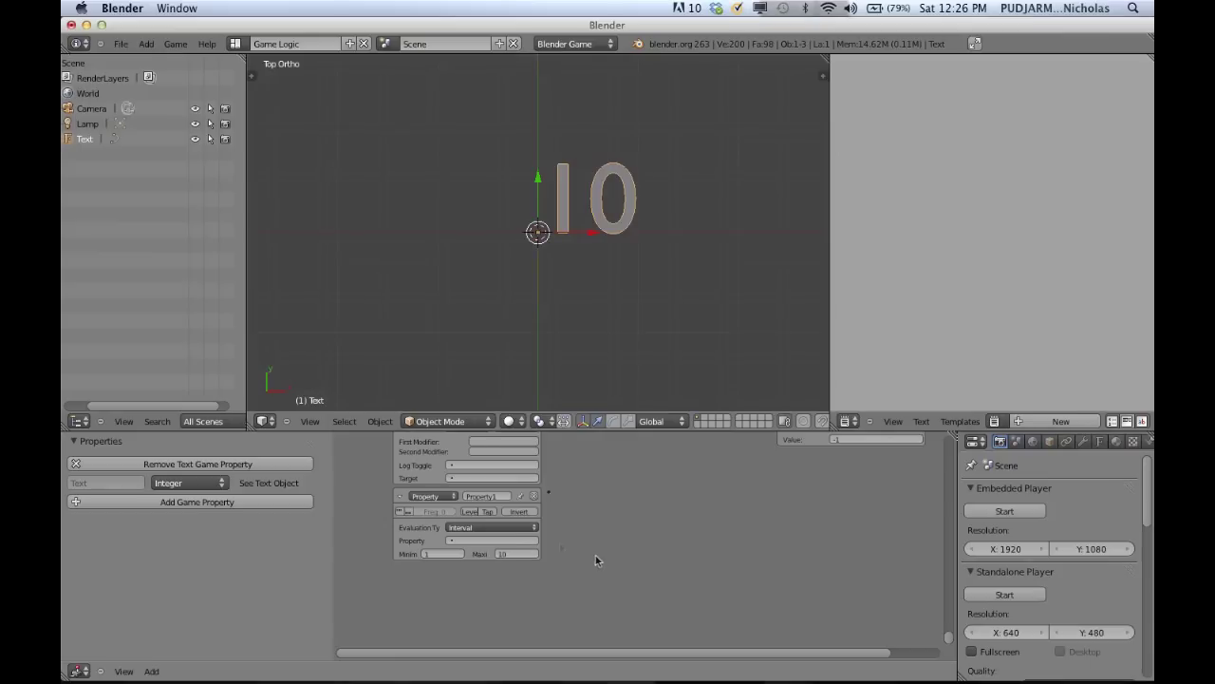
{"action": "left_click", "coordinate": [502, 540]}
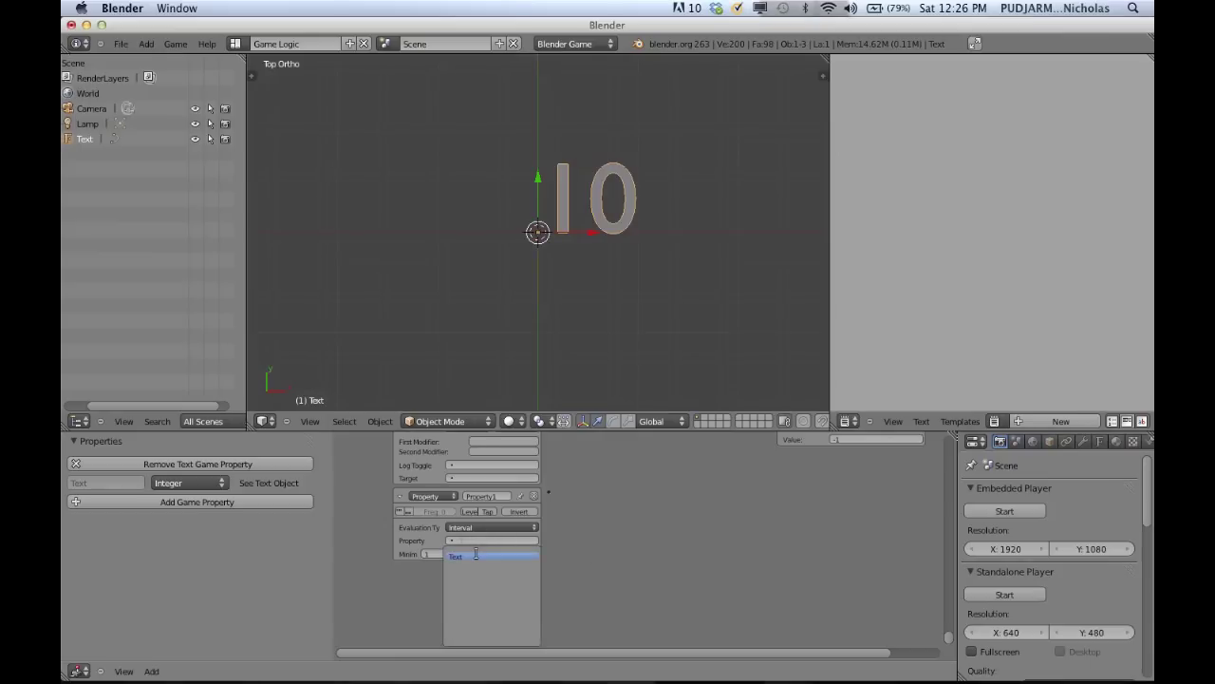
{"action": "left_click", "coordinate": [478, 556]}
Step: Link the new Property sensor's output into the existing And controller
{"action": "middle_click_drag", "start_coordinate": [529, 527], "coordinate": [455, 578]}
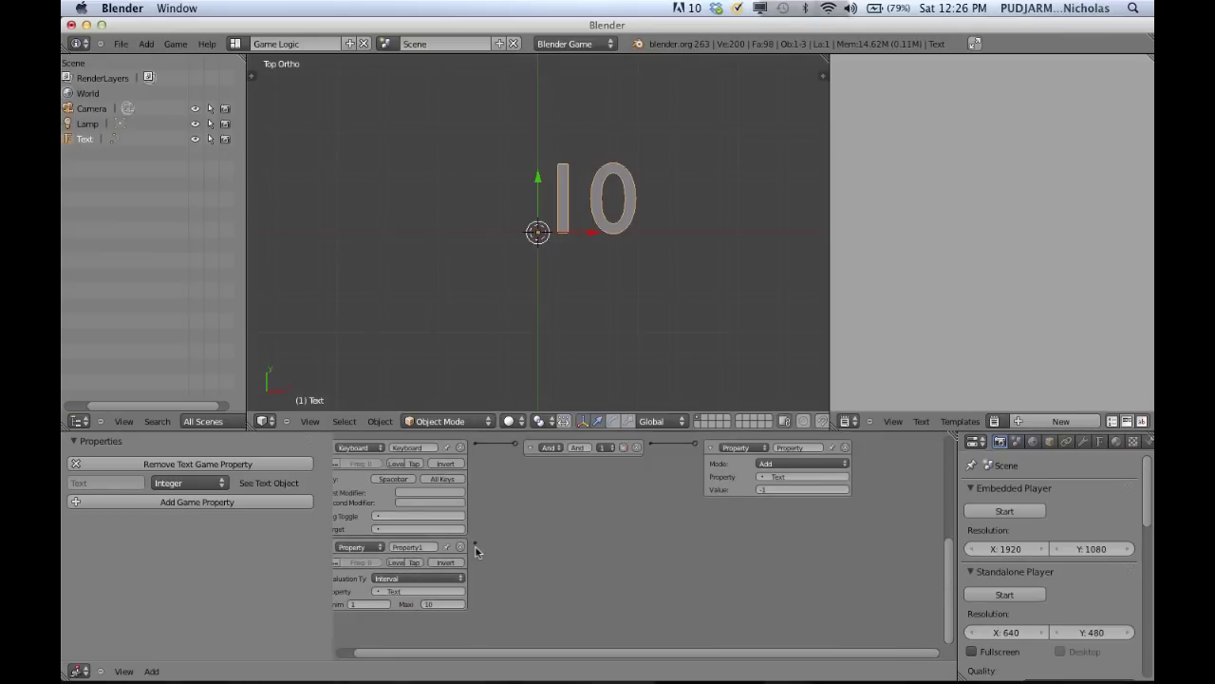
{"action": "mouse_move", "coordinate": [476, 547]}
{"action": "left_mouse_down"}
{"action": "mouse_move", "coordinate": [518, 474]}
{"action": "mouse_move", "coordinate": [516, 444]}
{"action": "mouse_move", "coordinate": [480, 548]}
{"action": "left_mouse_up"}
{"action": "middle_click_drag", "start_coordinate": [535, 532], "coordinate": [614, 525]}
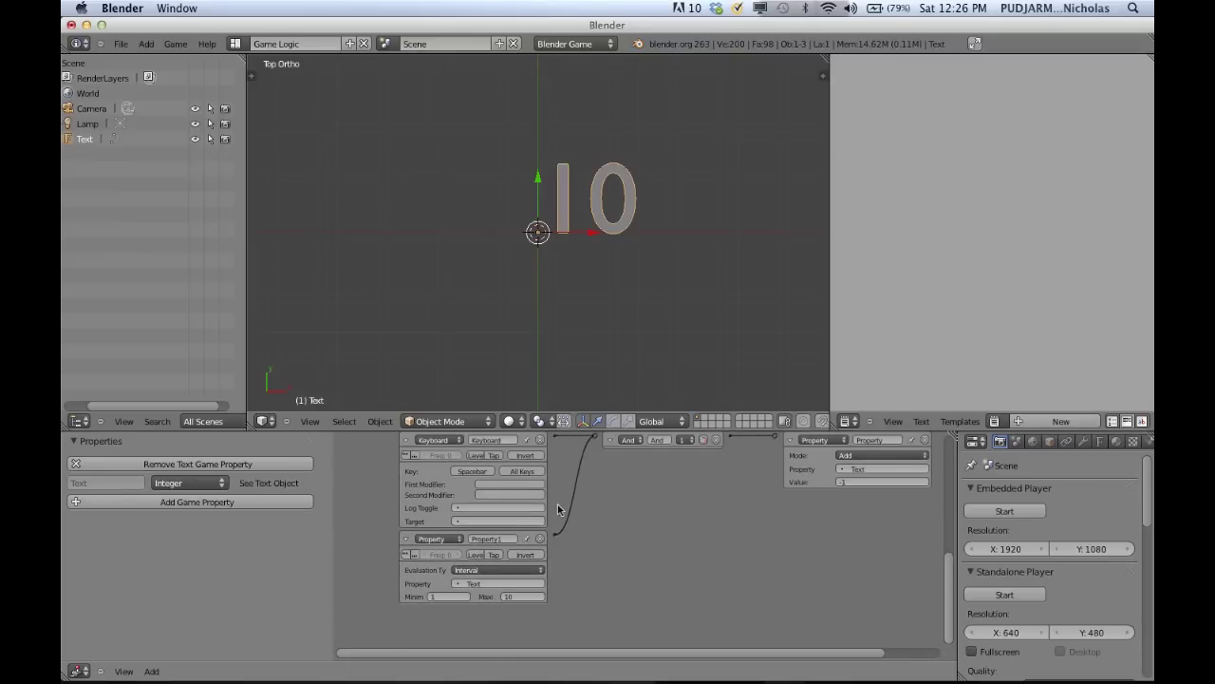
{"action": "scroll", "coordinate": [617, 465], "scroll_direction": "up", "scroll_amount": 2}
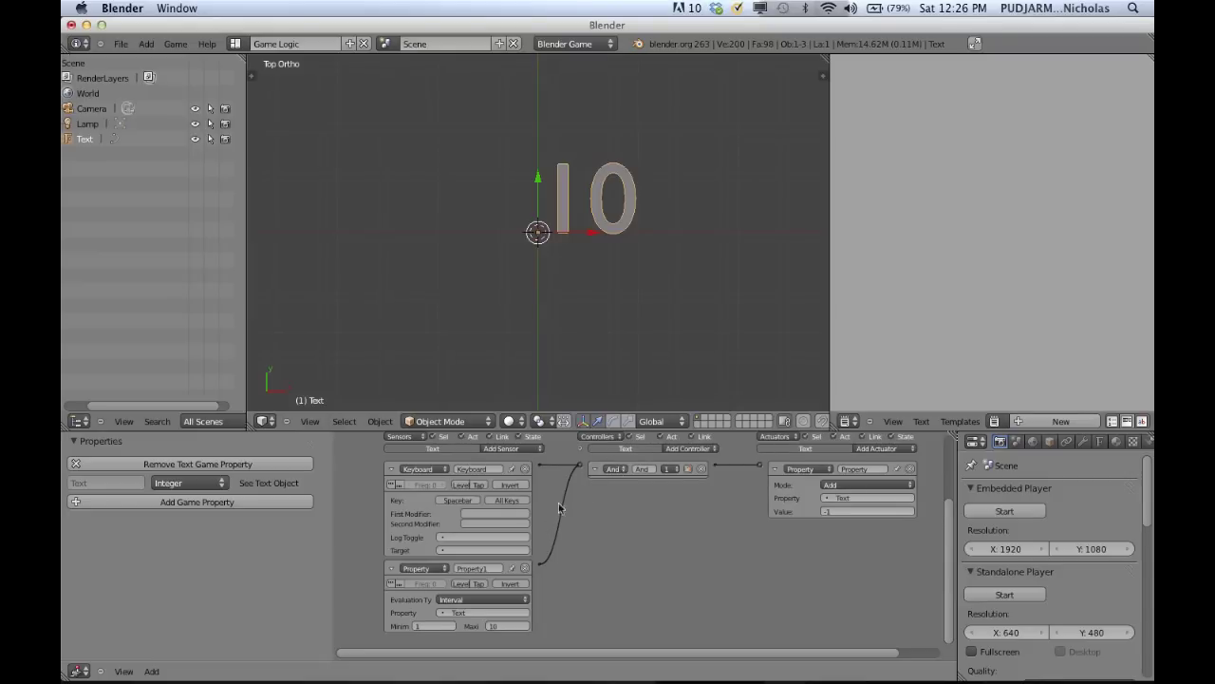
{"action": "scroll", "coordinate": [561, 499], "scroll_direction": "down", "scroll_amount": 1}
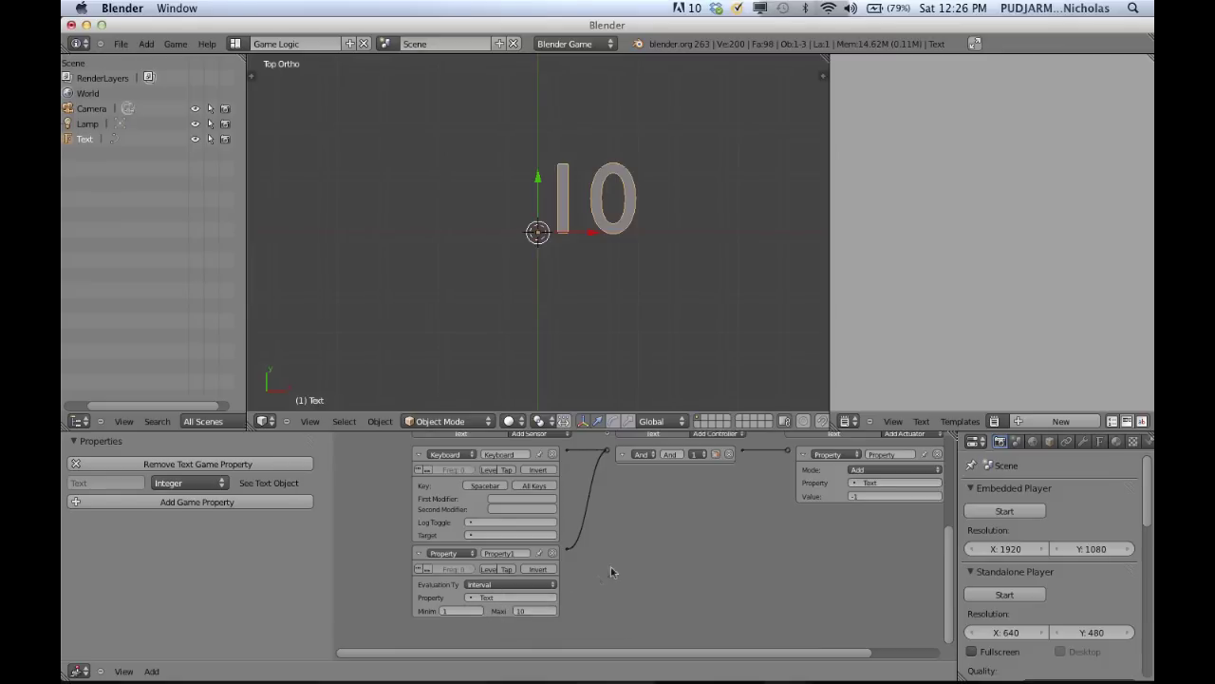
{"action": "middle_click_drag", "start_coordinate": [622, 552], "coordinate": [490, 571]}
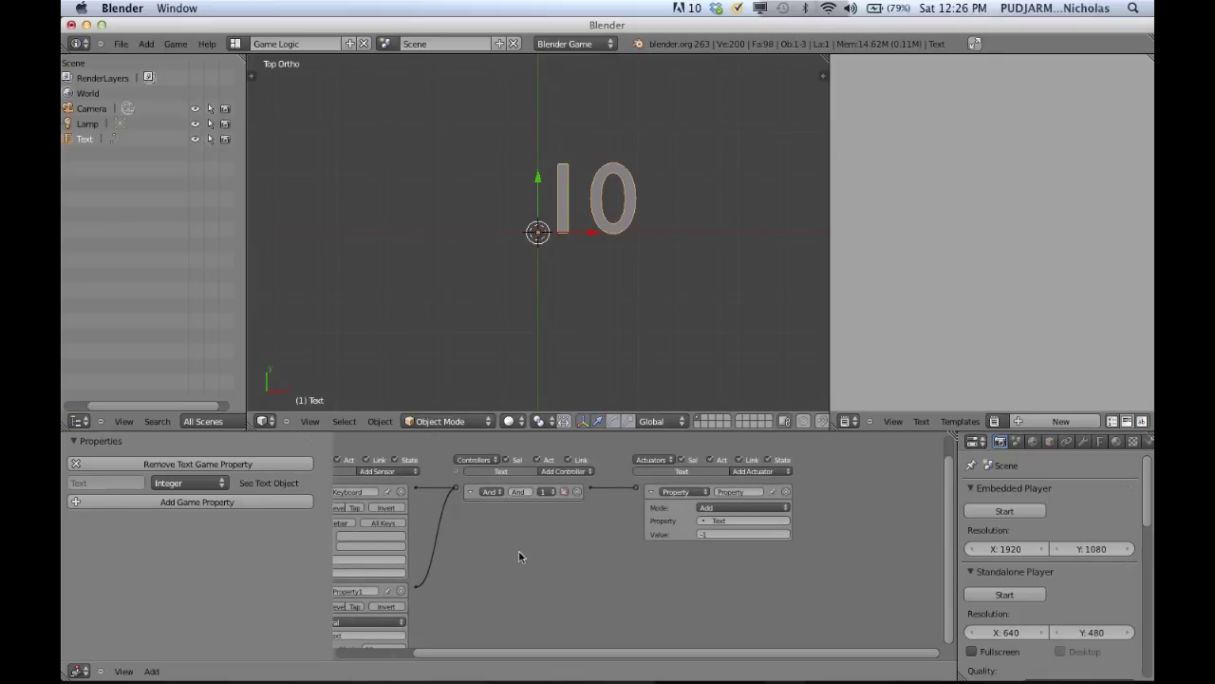
{"action": "scroll", "coordinate": [519, 533], "scroll_direction": "up", "scroll_amount": 1}
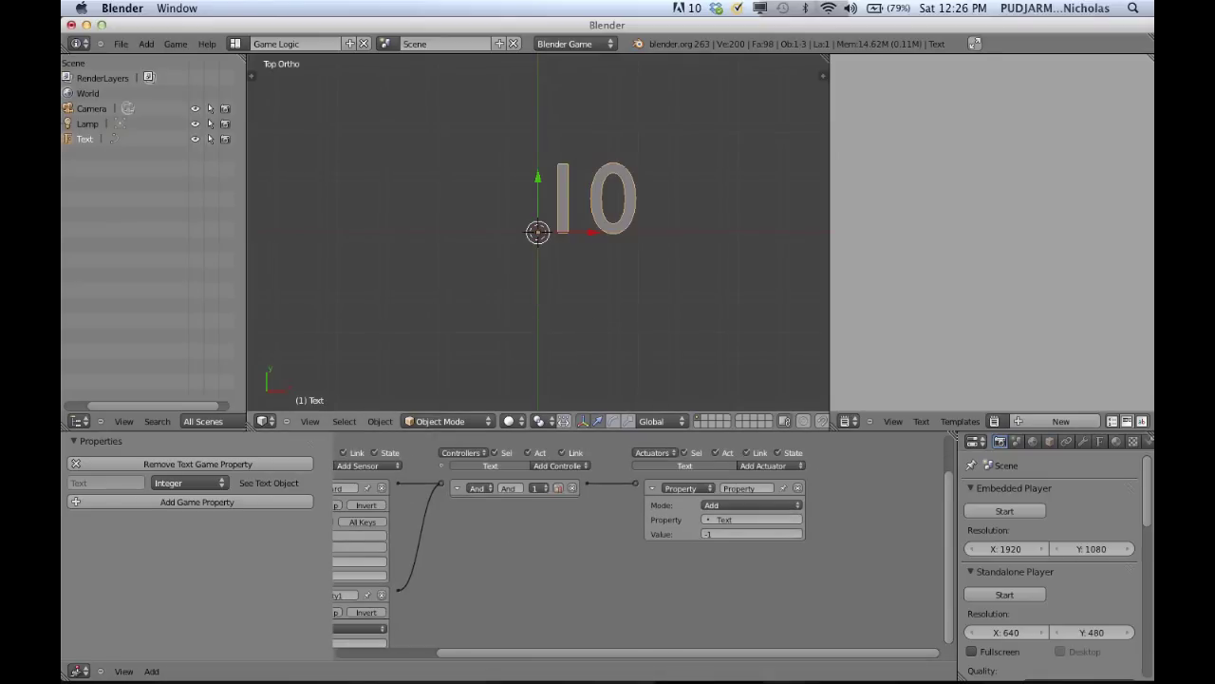
{"action": "key", "text": "p"}
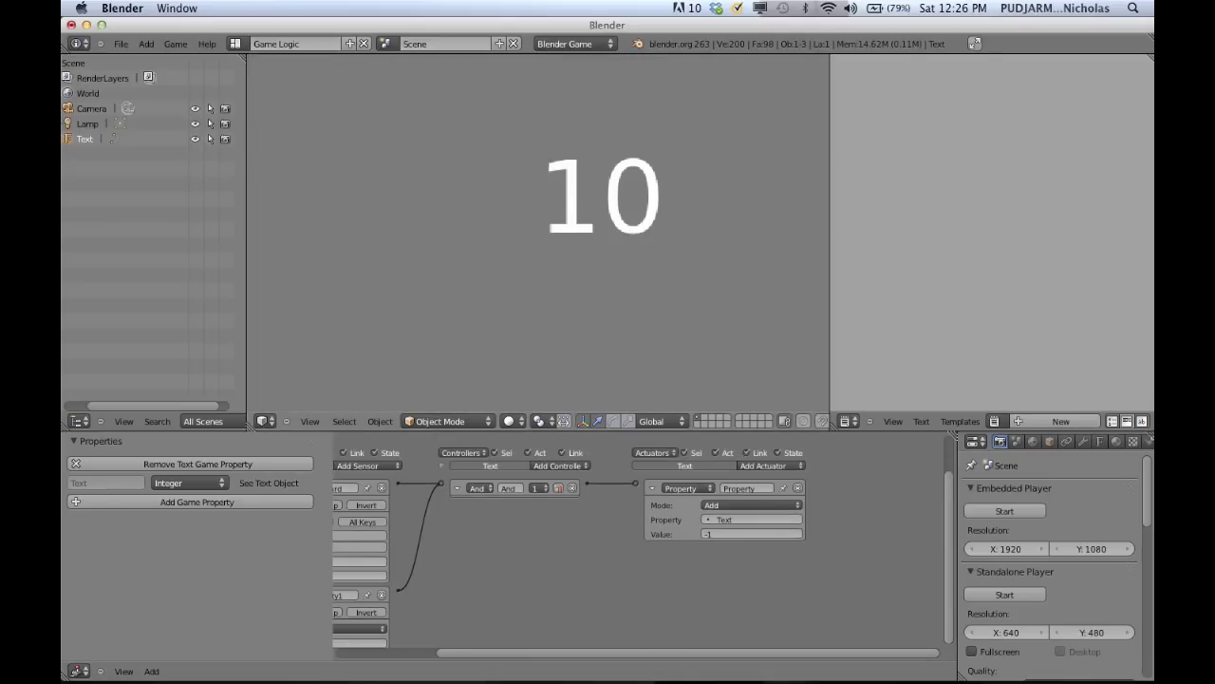
{"action": "key", "text": "space"}
{"action": "key", "text": "space"}
{"action": "key", "text": "space"}
{"action": "key", "text": "space"}
{"action": "key", "text": "space"}
{"action": "key", "text": "space"}
{"action": "key", "text": "space"}
{"action": "key", "text": "space"}
{"action": "key", "text": "space"}
{"action": "key", "text": "space"}
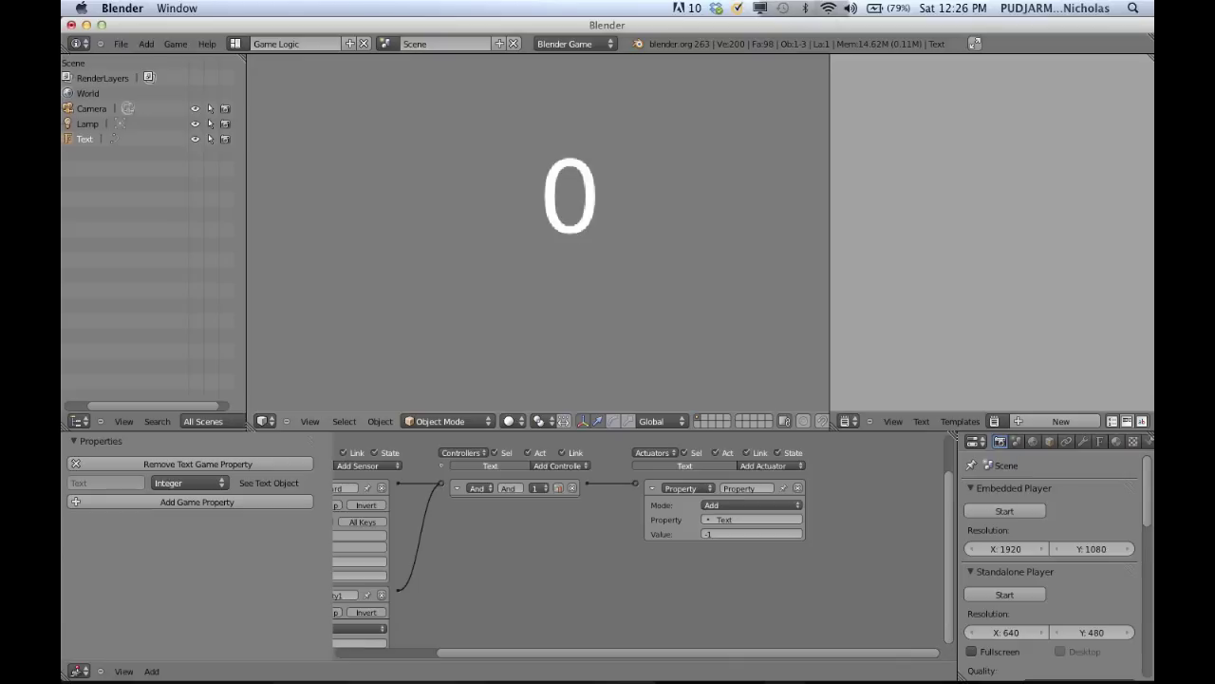
{"action": "key", "text": "Escape"}
{"action": "middle_click_drag", "start_coordinate": [607, 548], "coordinate": [749, 490]}
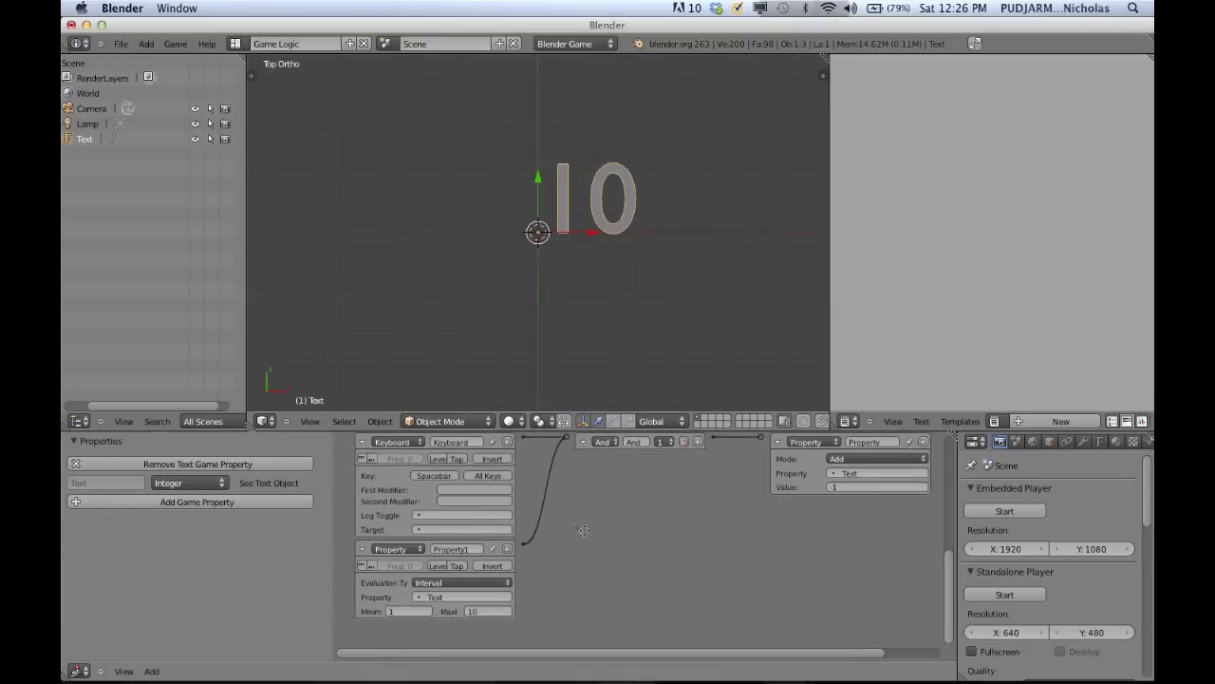
Step: Collapse the Keyboard and Property1 sensors, then add a Keyboard sensor listening for R
{"action": "middle_click_drag", "start_coordinate": [584, 529], "coordinate": [662, 583]}
{"action": "left_click", "coordinate": [440, 496]}
{"action": "left_click", "coordinate": [442, 514]}
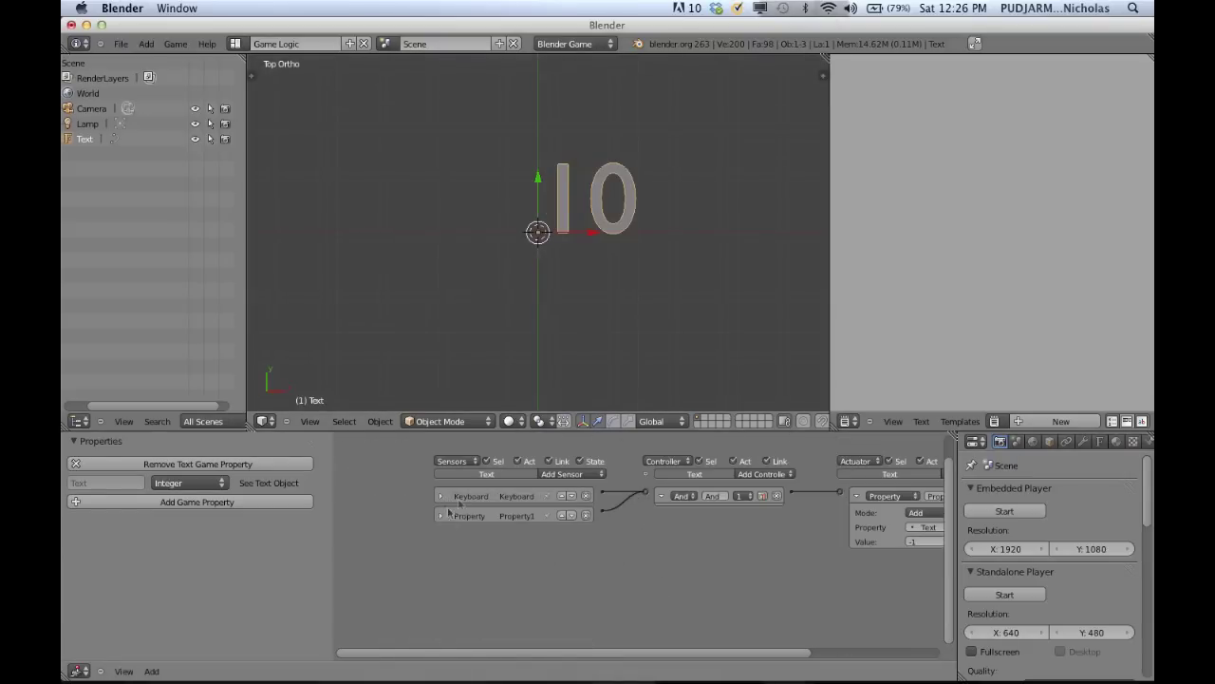
{"action": "left_click", "coordinate": [573, 474]}
{"action": "left_click", "coordinate": [570, 542]}
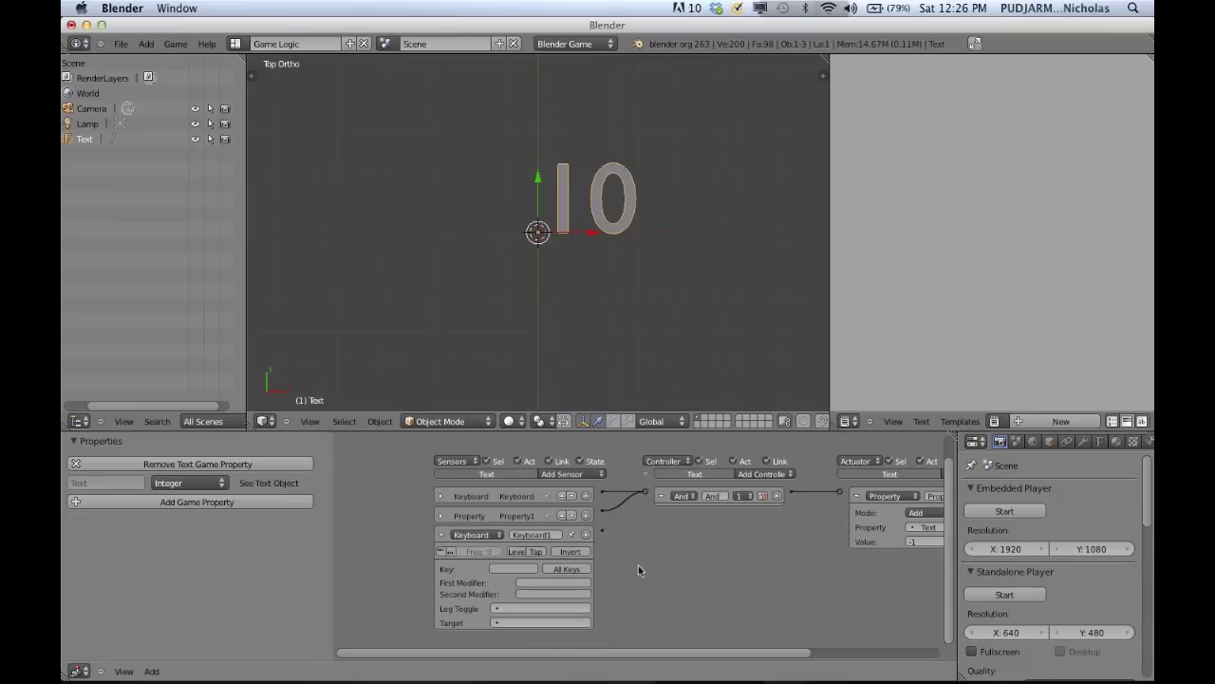
{"action": "scroll", "coordinate": [638, 570], "scroll_direction": "down", "scroll_amount": 2}
{"action": "left_click", "coordinate": [515, 532]}
{"action": "key", "text": "r"}
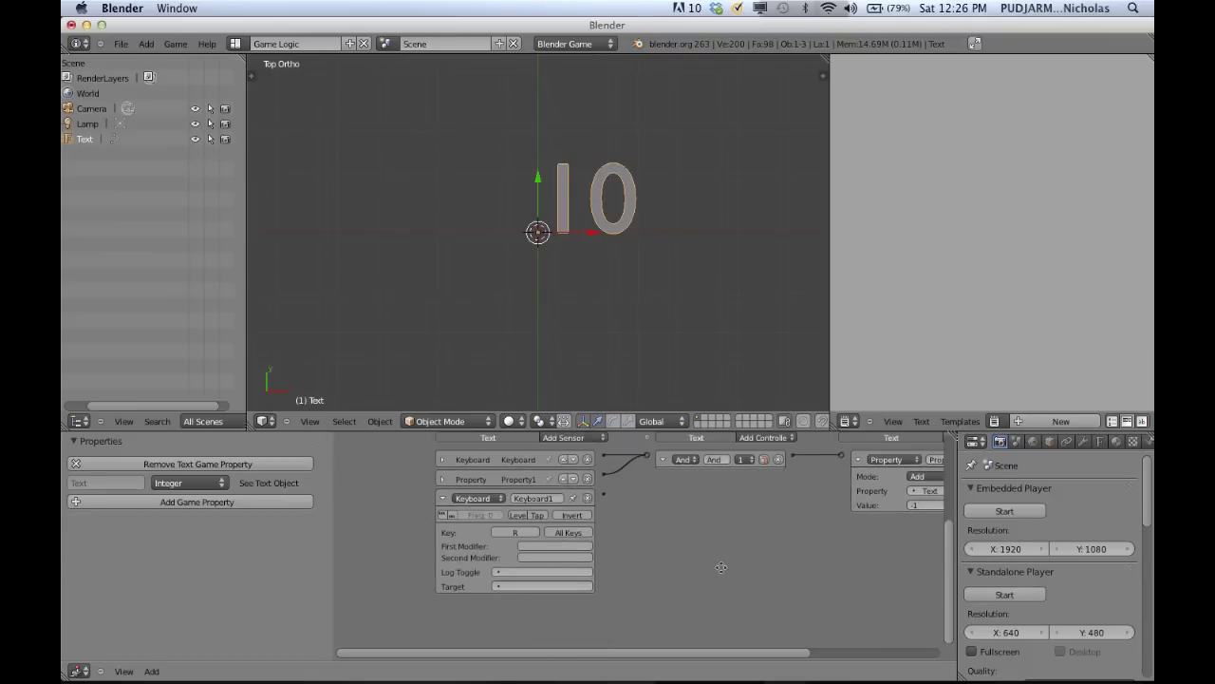
Step: Add a Property actuator assigning 10 to Text, linked from the R-key sensor
{"action": "middle_click_drag", "start_coordinate": [722, 567], "coordinate": [619, 594]}
{"action": "left_click", "coordinate": [828, 464]}
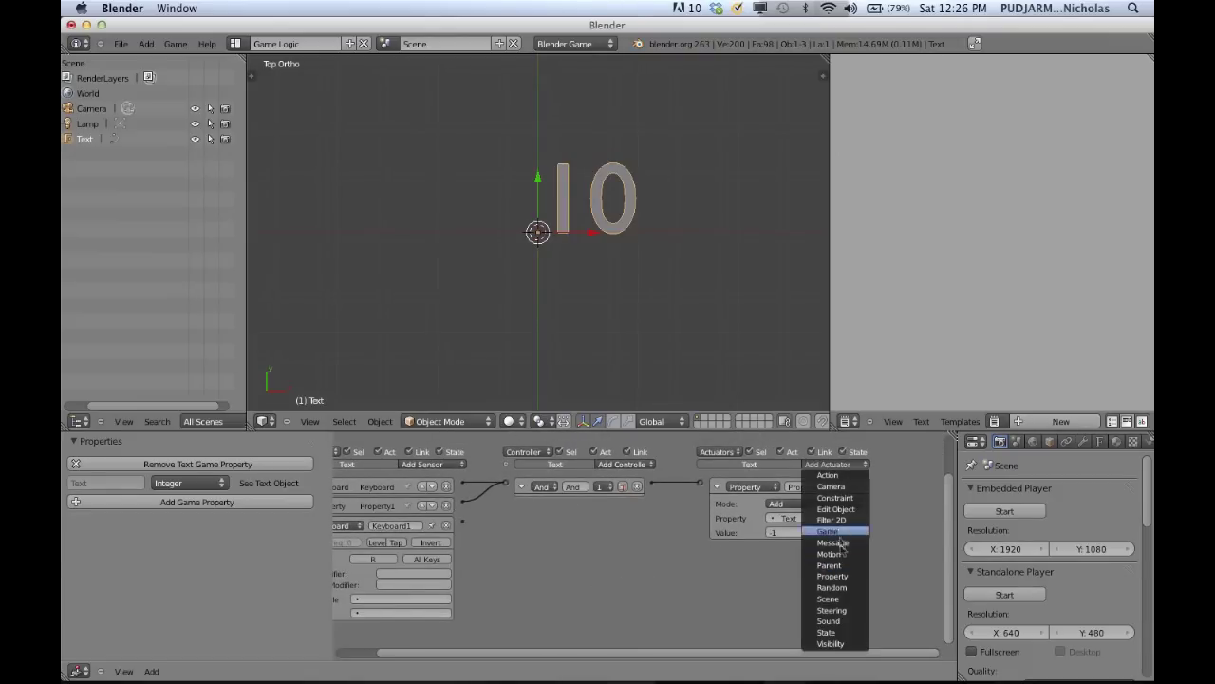
{"action": "left_click", "coordinate": [835, 576]}
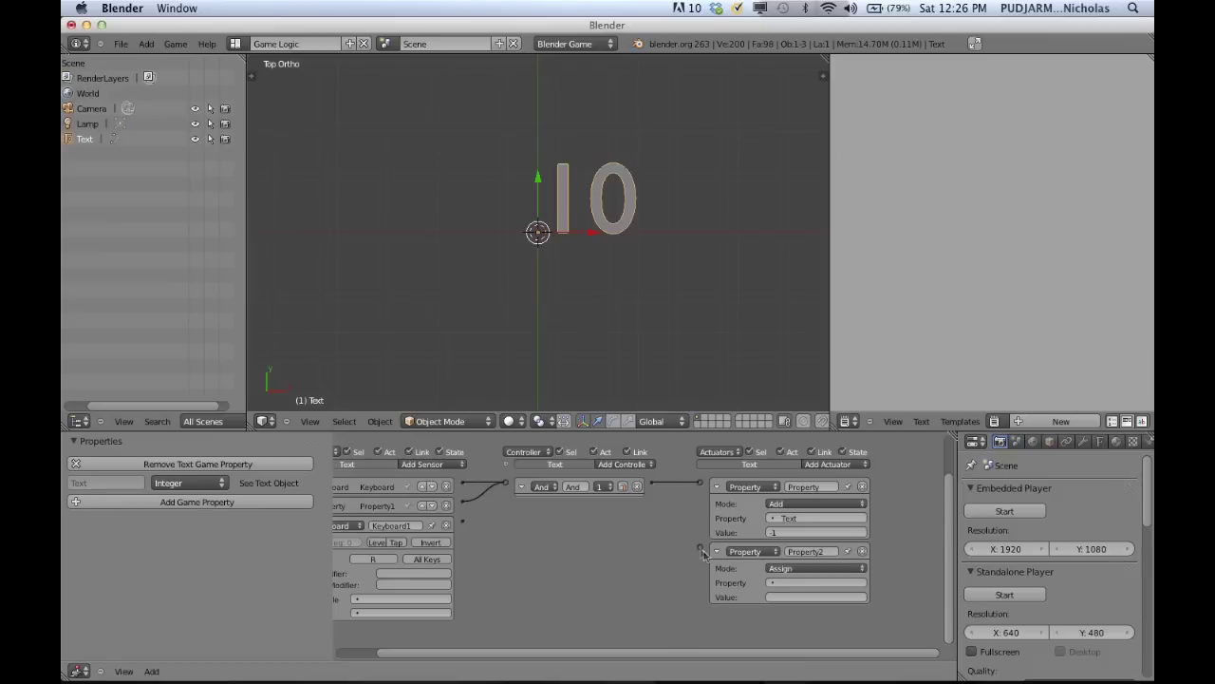
{"action": "left_click_drag", "start_coordinate": [467, 526], "coordinate": [700, 548]}
{"action": "left_click", "coordinate": [795, 582]}
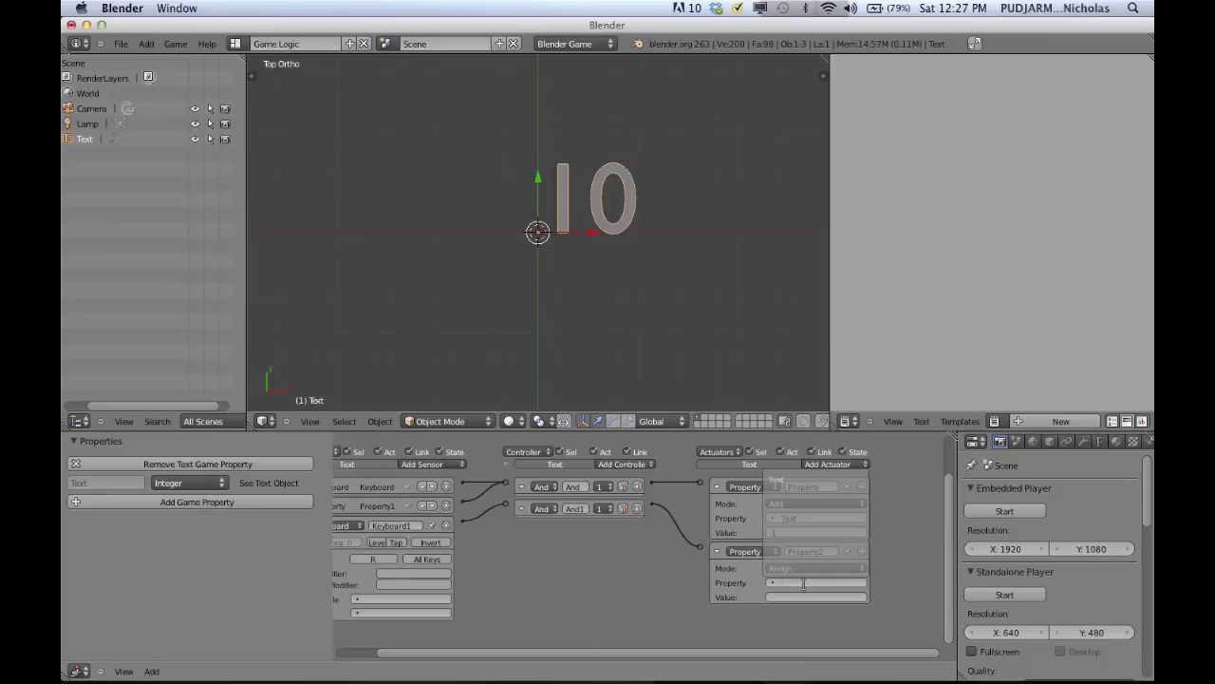
{"action": "left_click", "coordinate": [792, 479]}
{"action": "left_click", "coordinate": [783, 597]}
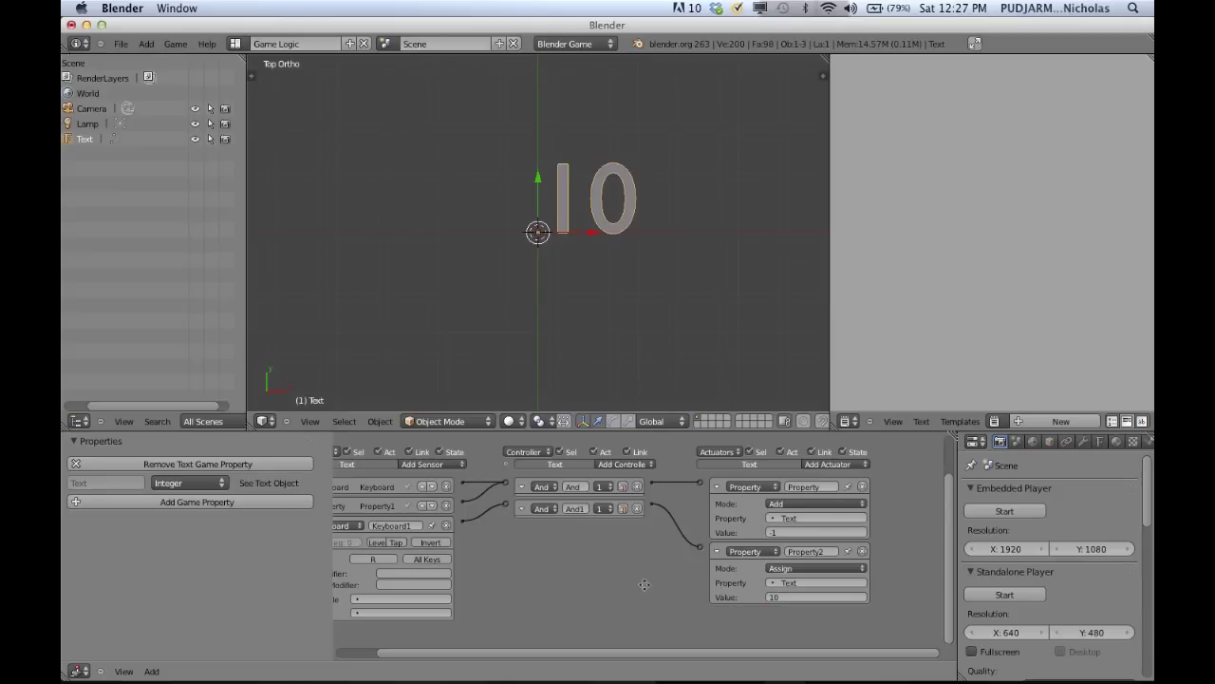
{"action": "middle_click_drag", "start_coordinate": [644, 584], "coordinate": [691, 566]}
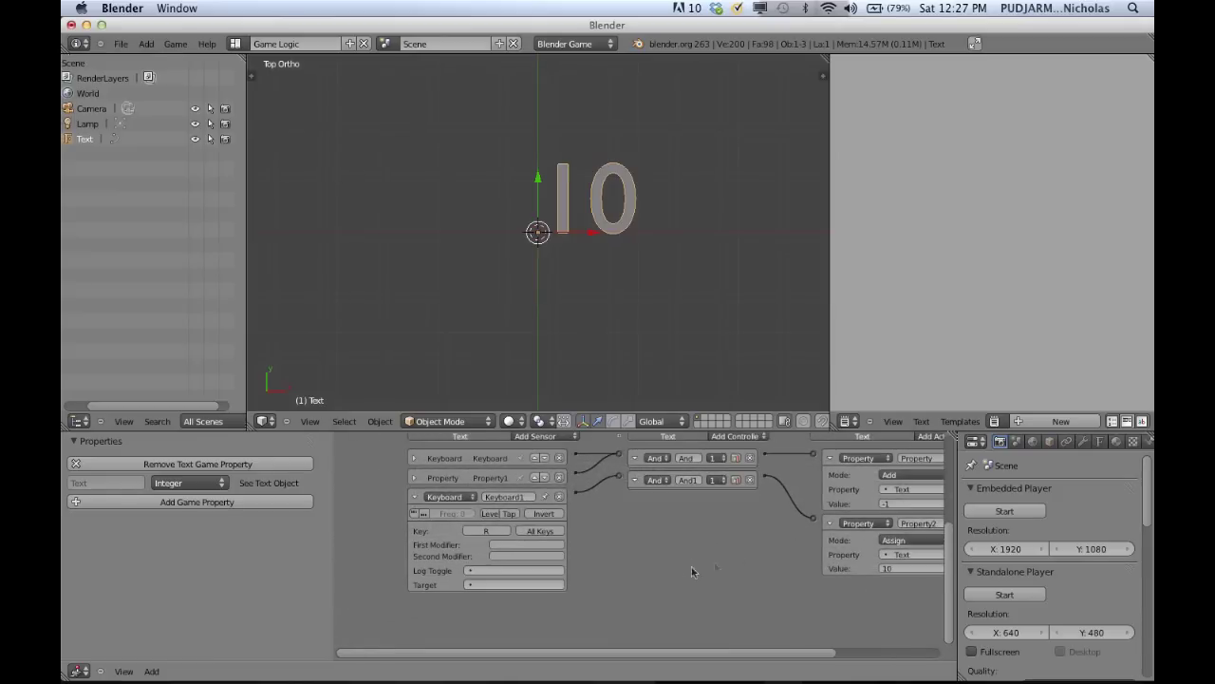
{"action": "left_click", "coordinate": [558, 439]}
Step: Add a Property sensor checking Text equals 0, link it to the reload controller, and test-run the game
{"action": "left_click", "coordinate": [570, 438]}
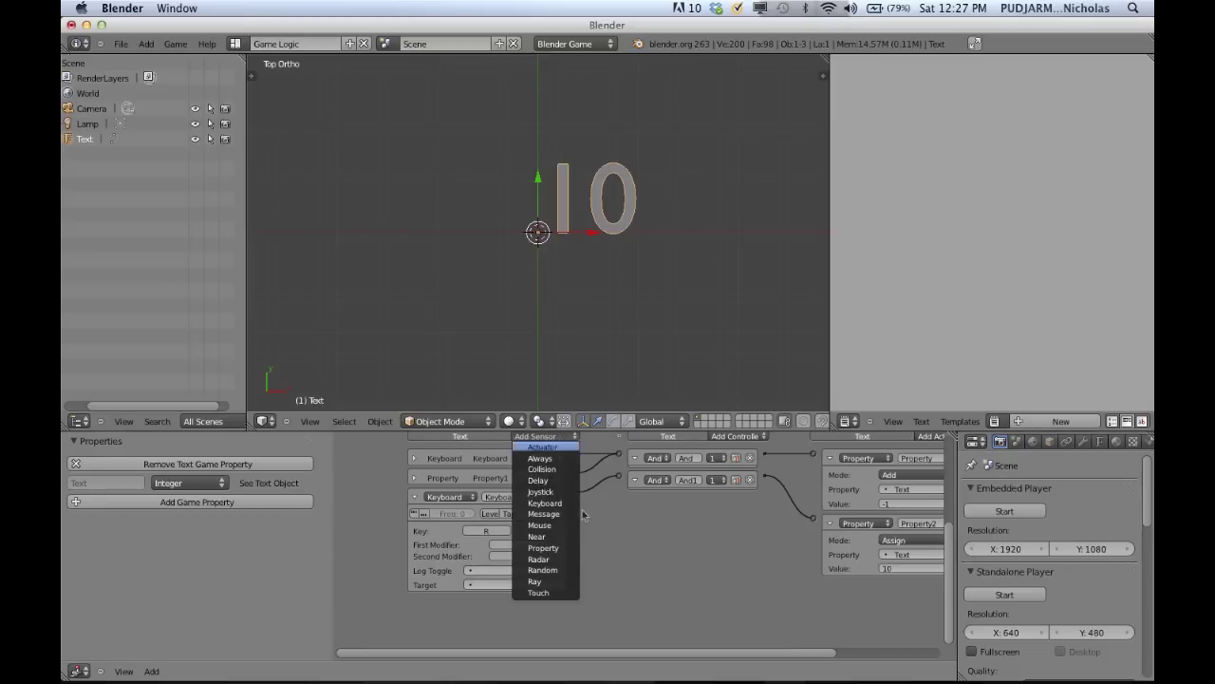
{"action": "left_click", "coordinate": [562, 554]}
{"action": "scroll", "coordinate": [532, 608], "scroll_direction": "down", "scroll_amount": 2}
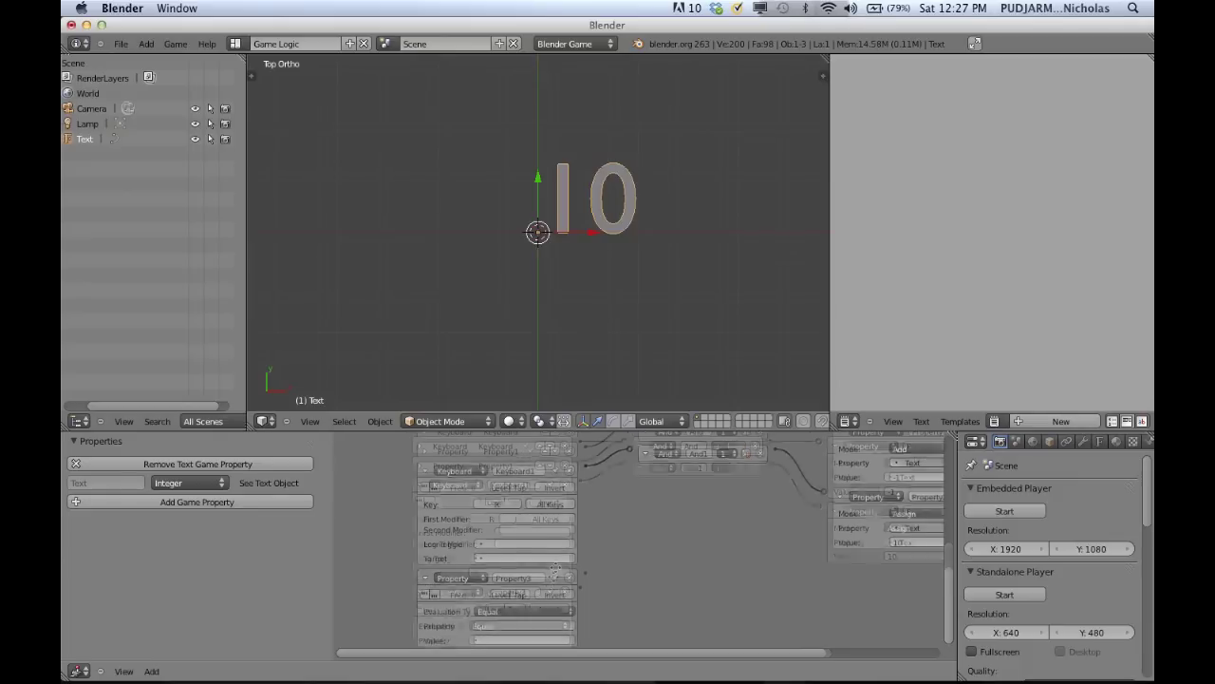
{"action": "left_click", "coordinate": [522, 608]}
{"action": "left_click", "coordinate": [517, 504]}
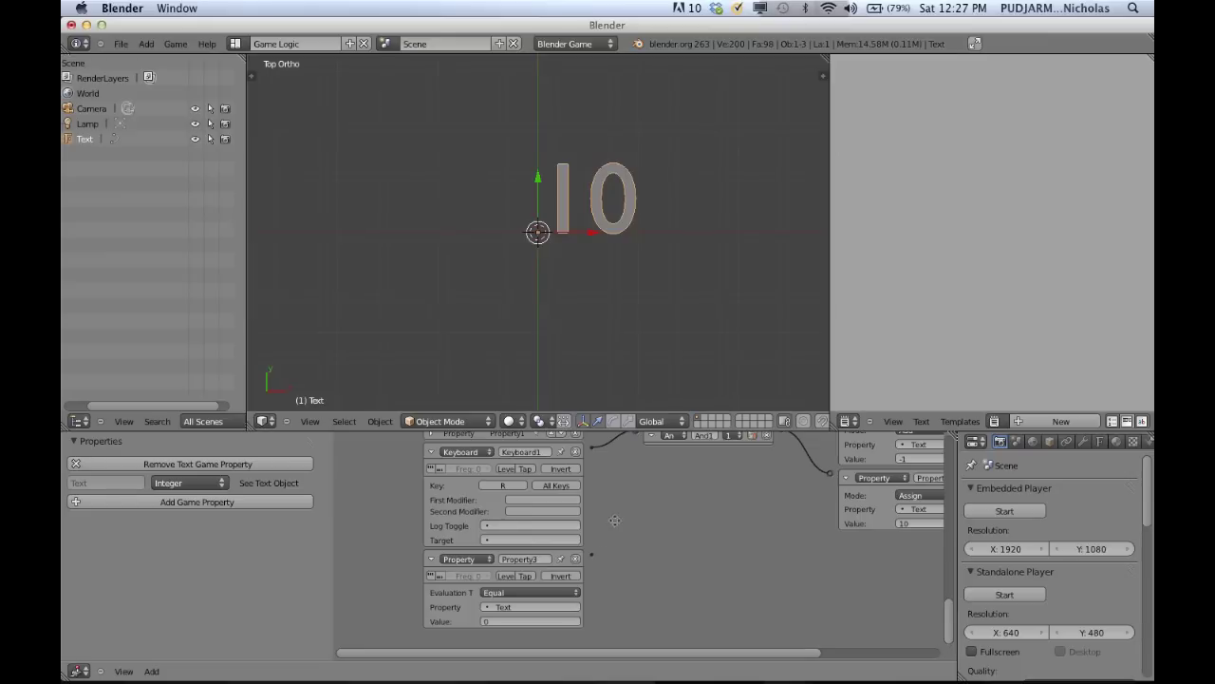
{"action": "middle_click_drag", "start_coordinate": [615, 521], "coordinate": [587, 569]}
{"action": "left_click_drag", "start_coordinate": [609, 487], "coordinate": [564, 603]}
{"action": "scroll", "coordinate": [659, 549], "scroll_direction": "up", "scroll_amount": 1}
{"action": "middle_click_drag", "start_coordinate": [659, 549], "coordinate": [564, 555]}
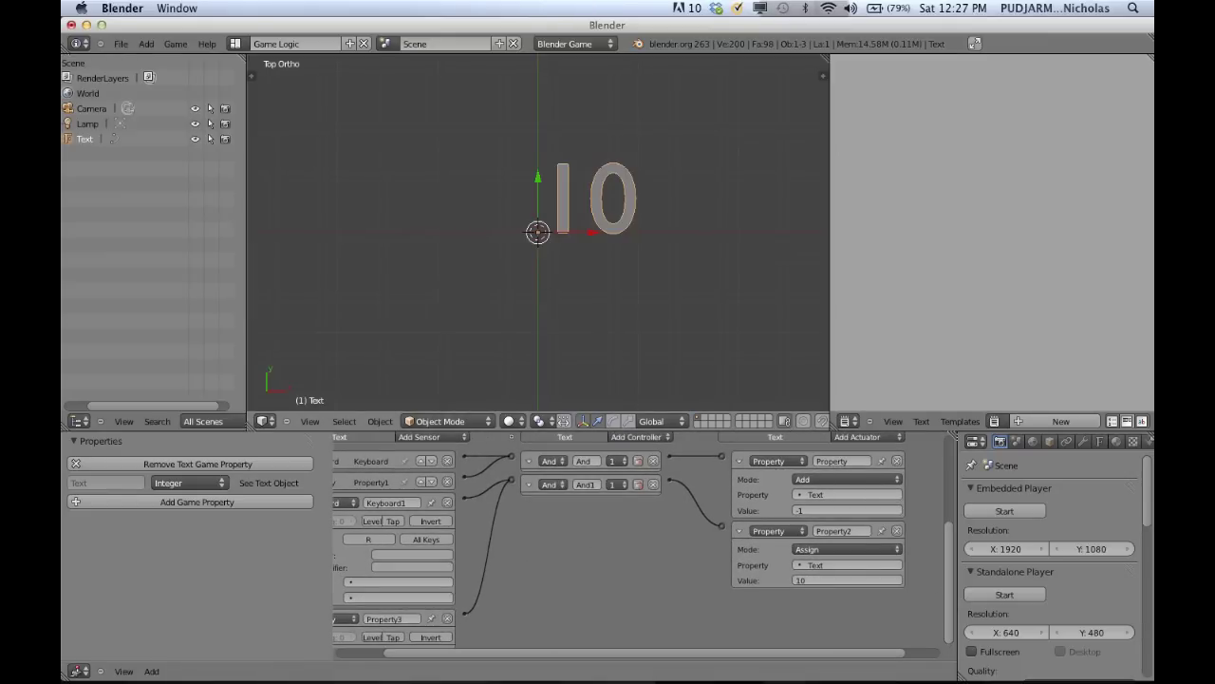
{"action": "key", "text": "p"}
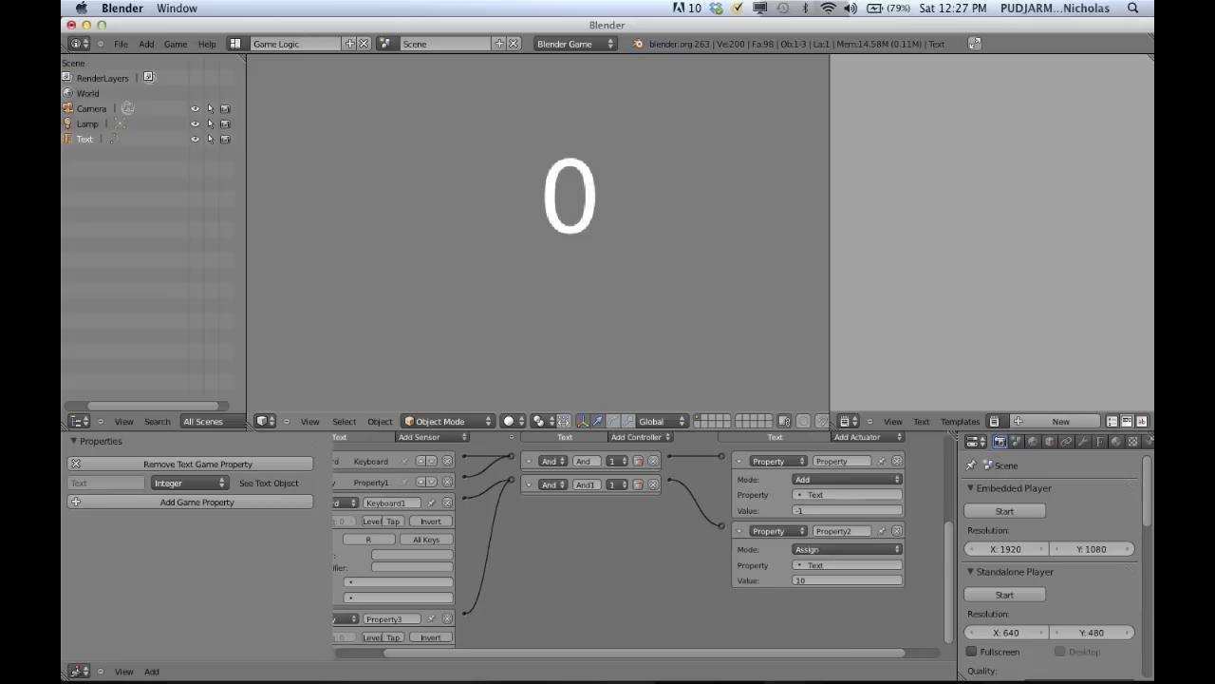
{"action": "key", "text": "r"}
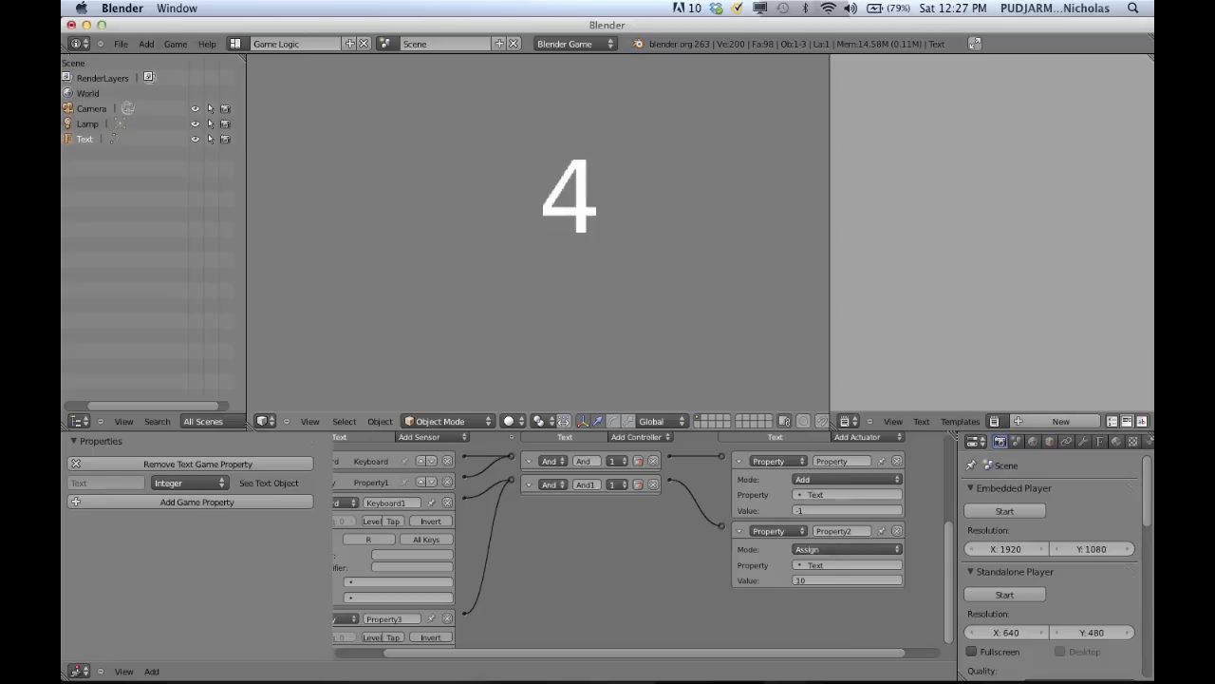
{"action": "key", "text": "r"}
{"action": "key", "text": "Escape"}
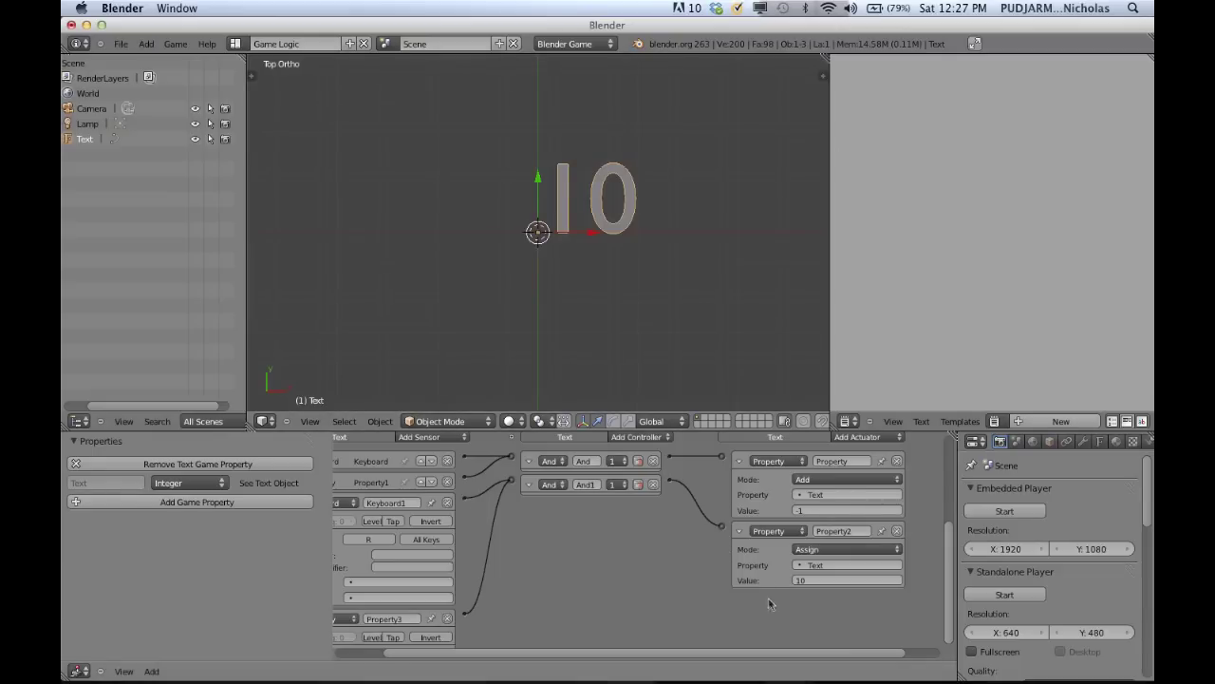
Step: Collapse the Keyboard and Property3 sensors and both Property actuators into compact rows
{"action": "middle_click_drag", "start_coordinate": [404, 533], "coordinate": [517, 522]}
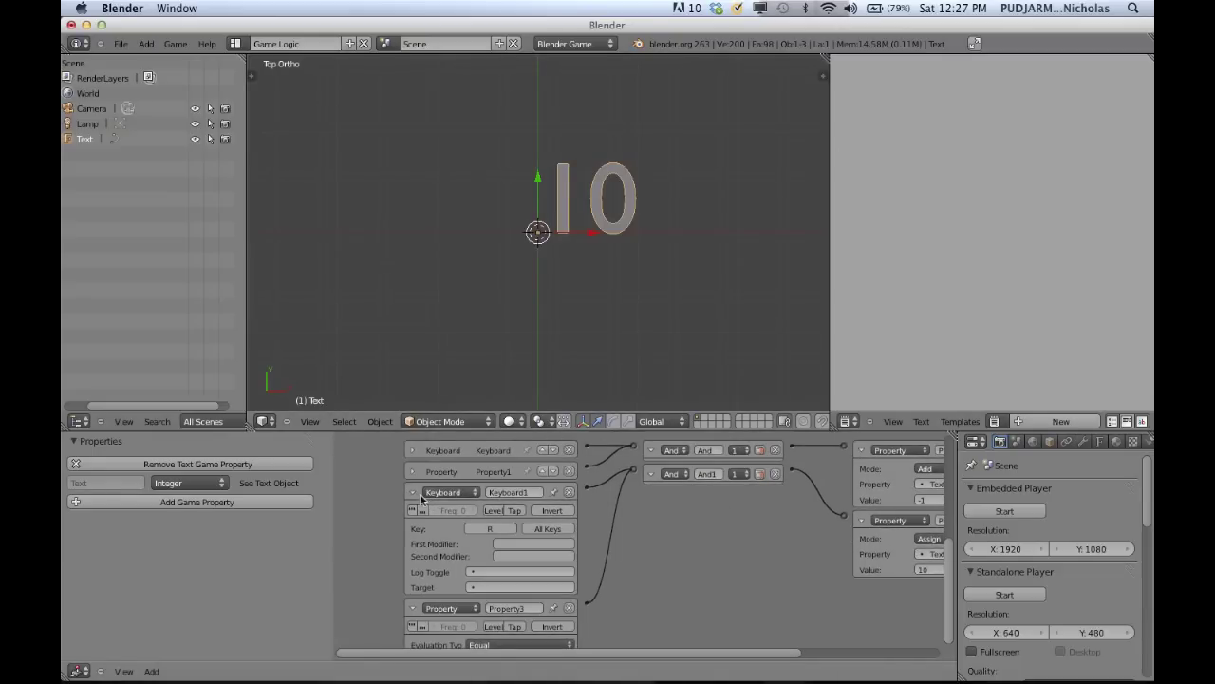
{"action": "left_click", "coordinate": [414, 492]}
{"action": "left_click", "coordinate": [414, 514]}
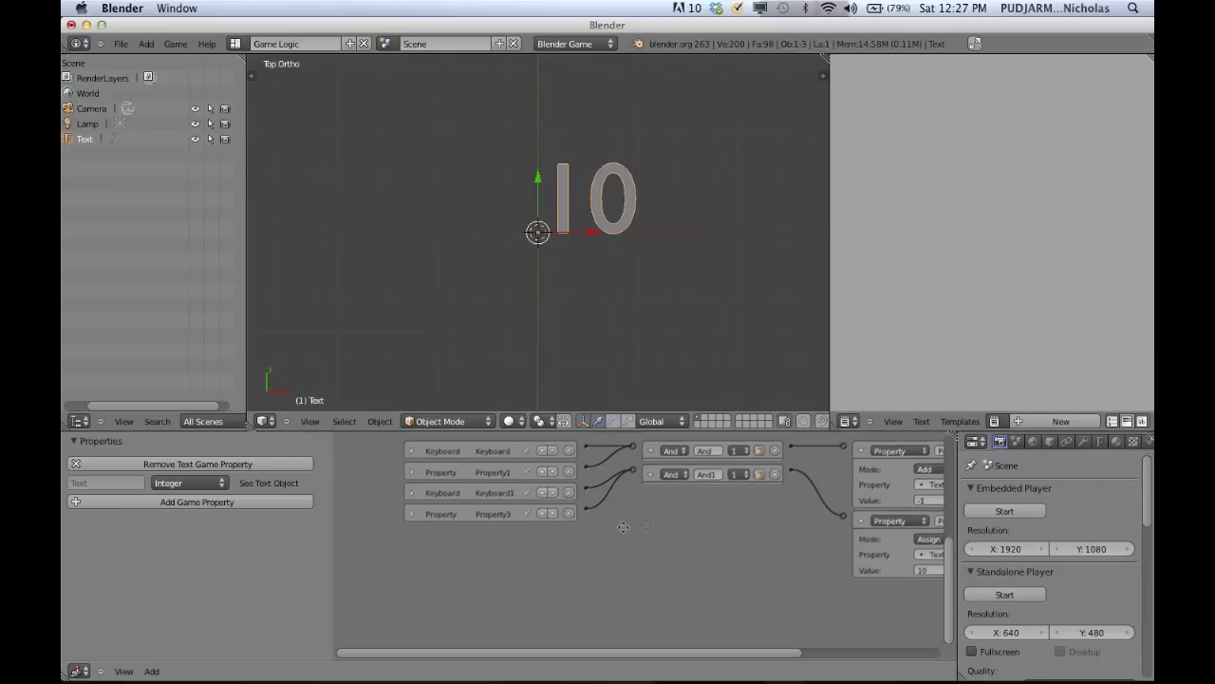
{"action": "middle_click_drag", "start_coordinate": [723, 506], "coordinate": [528, 510]}
{"action": "left_click", "coordinate": [668, 454]}
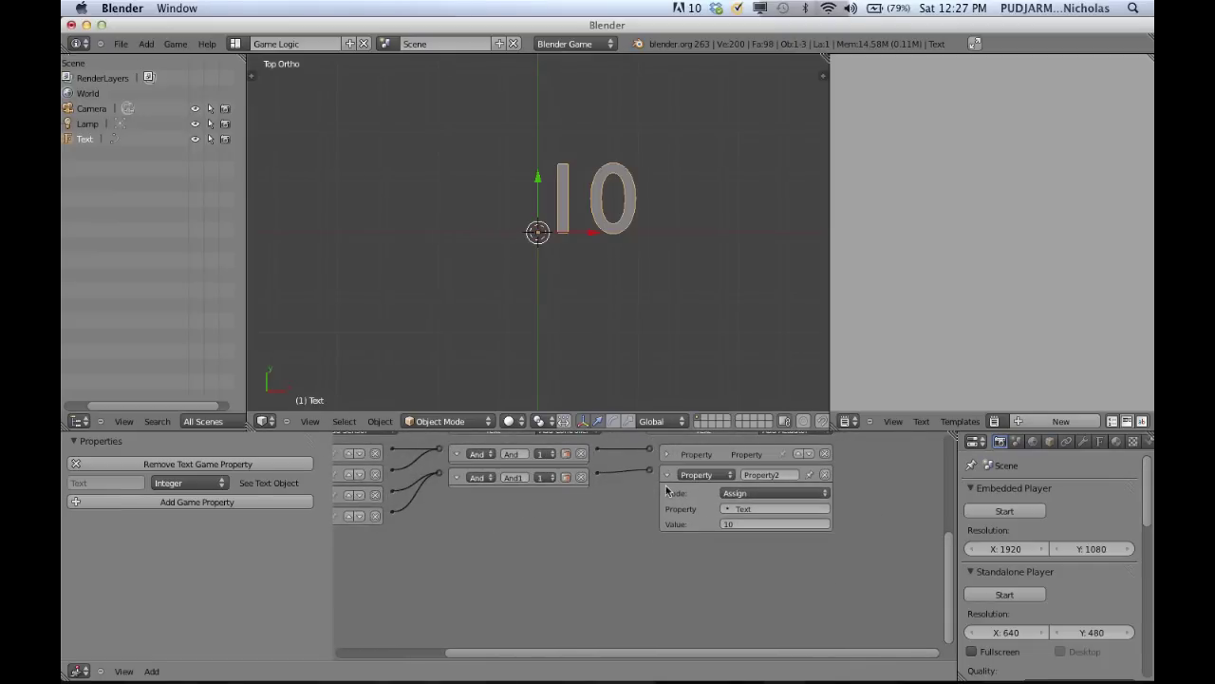
{"action": "left_click", "coordinate": [668, 475]}
{"action": "middle_click_drag", "start_coordinate": [609, 517], "coordinate": [698, 523]}
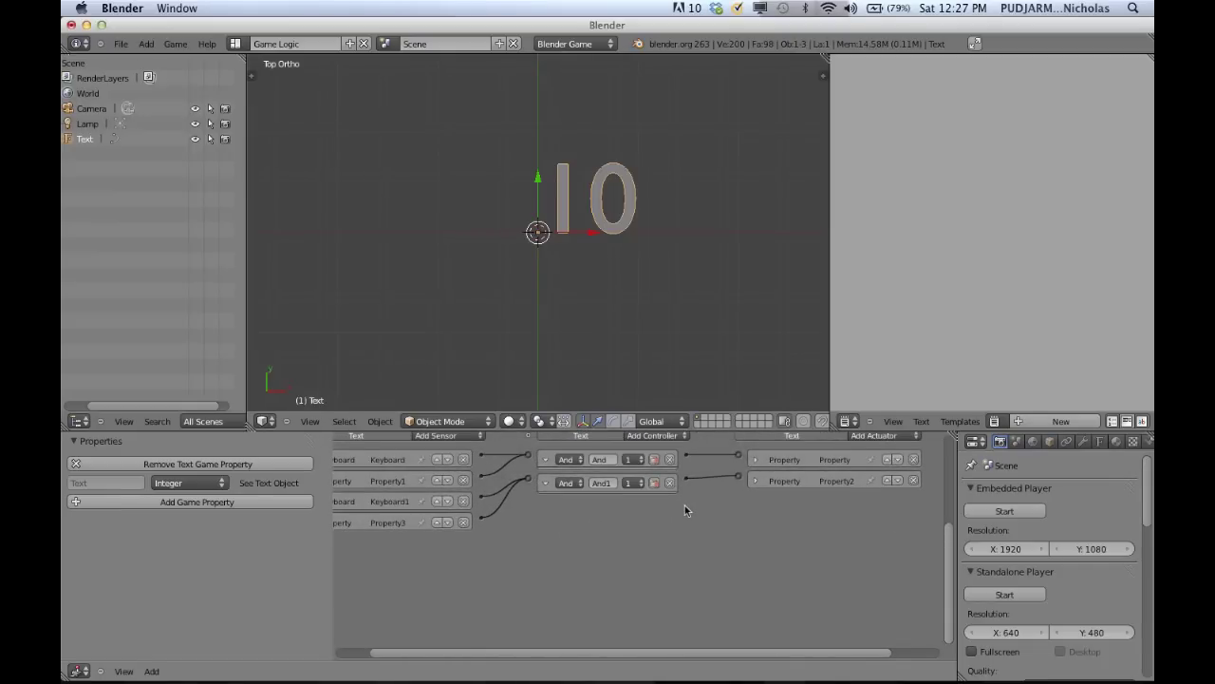
{"action": "middle_click_drag", "start_coordinate": [684, 505], "coordinate": [613, 518]}
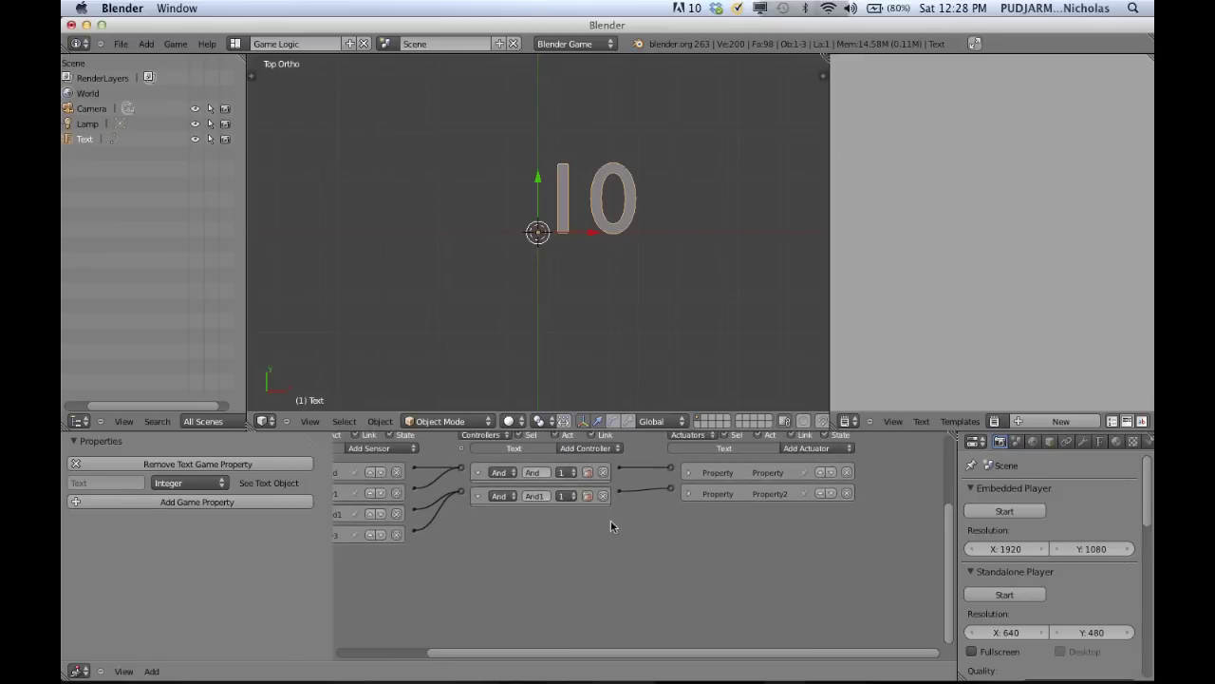
Step: Add a cube, move it to the left of the 10 text, and select it
{"action": "key", "text": "a"}
{"action": "key", "text": "shift+a"}
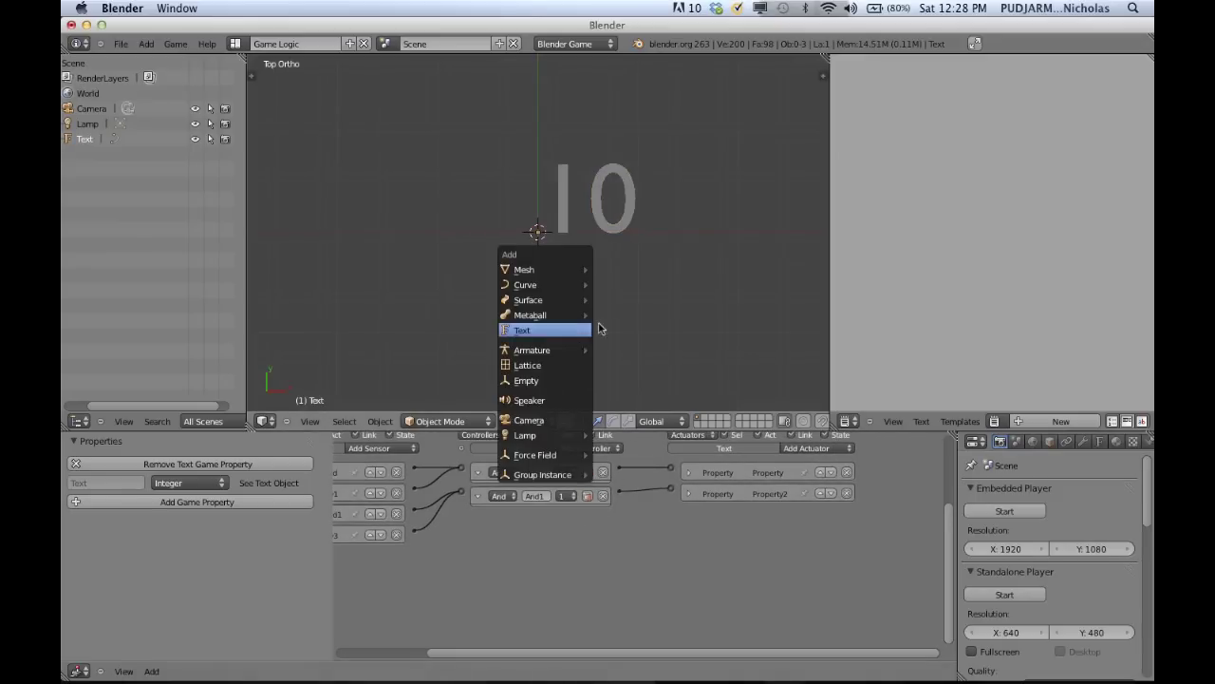
{"action": "mouse_move", "coordinate": [570, 270]}
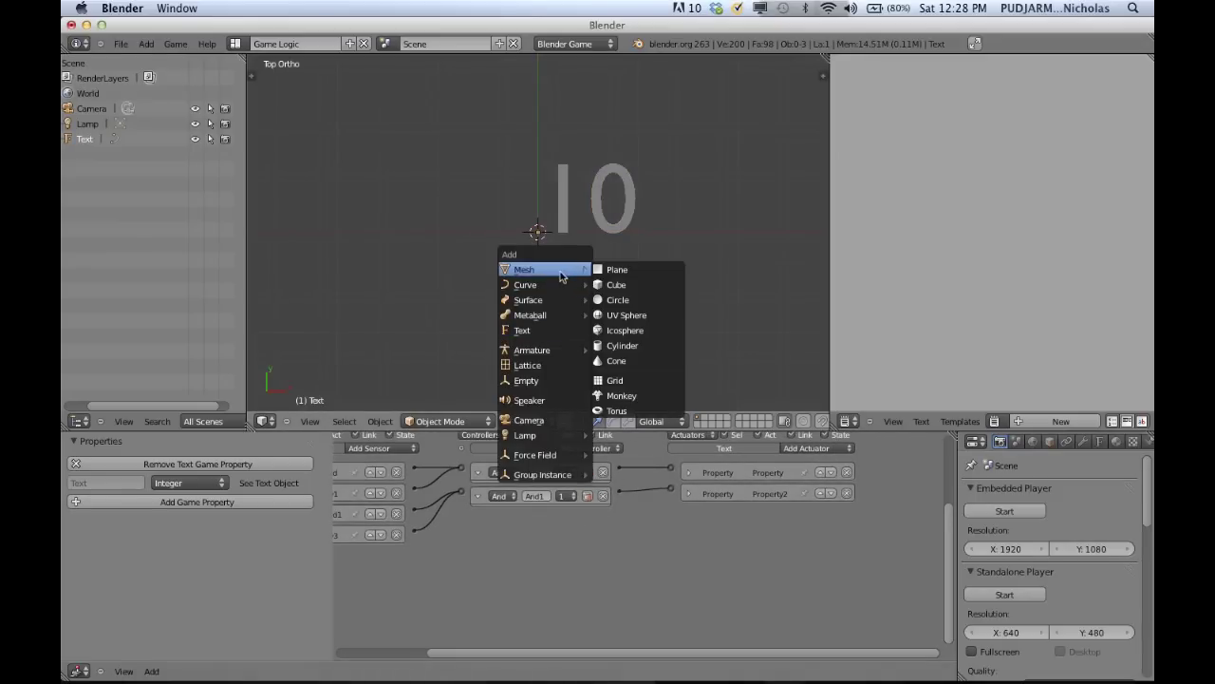
{"action": "left_click", "coordinate": [619, 284]}
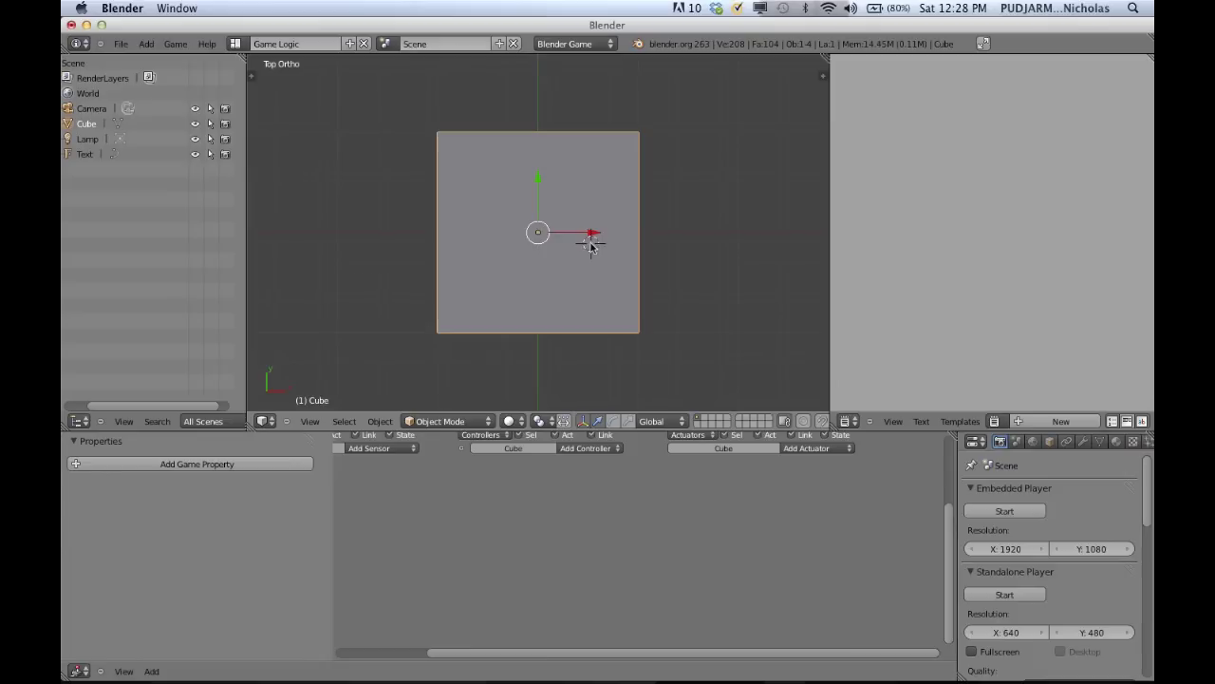
{"action": "left_click_drag", "start_coordinate": [588, 234], "coordinate": [422, 238]}
{"action": "right_click", "coordinate": [567, 203]}
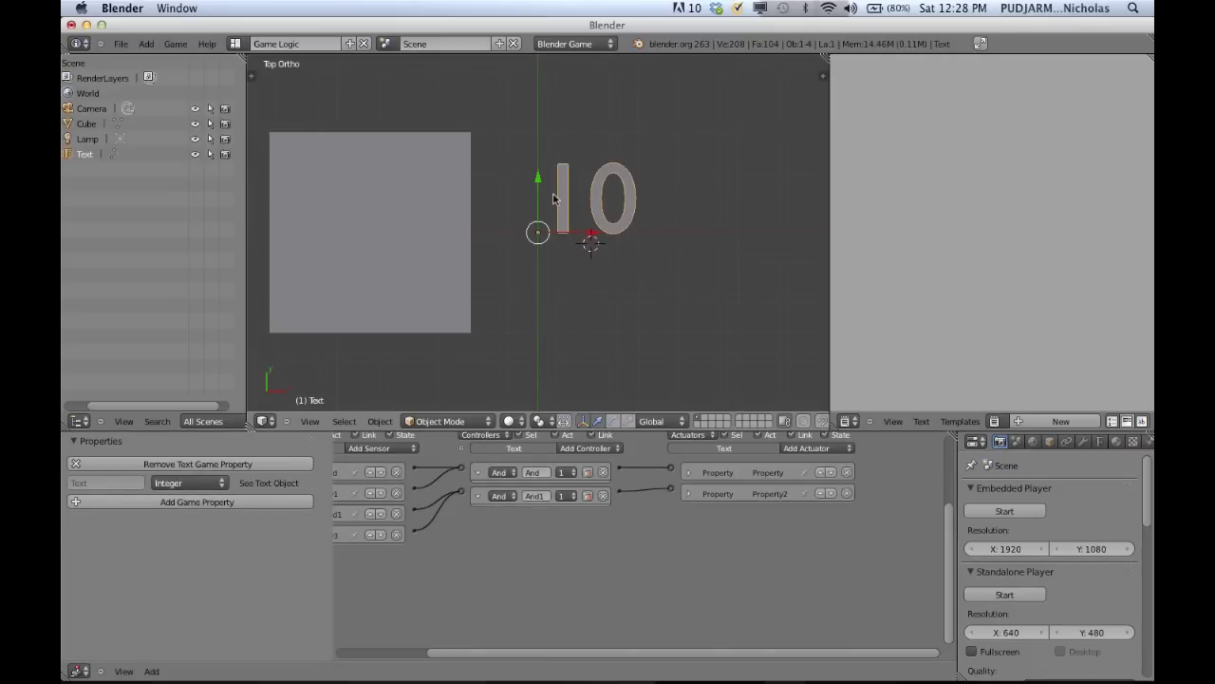
{"action": "right_click", "coordinate": [472, 228]}
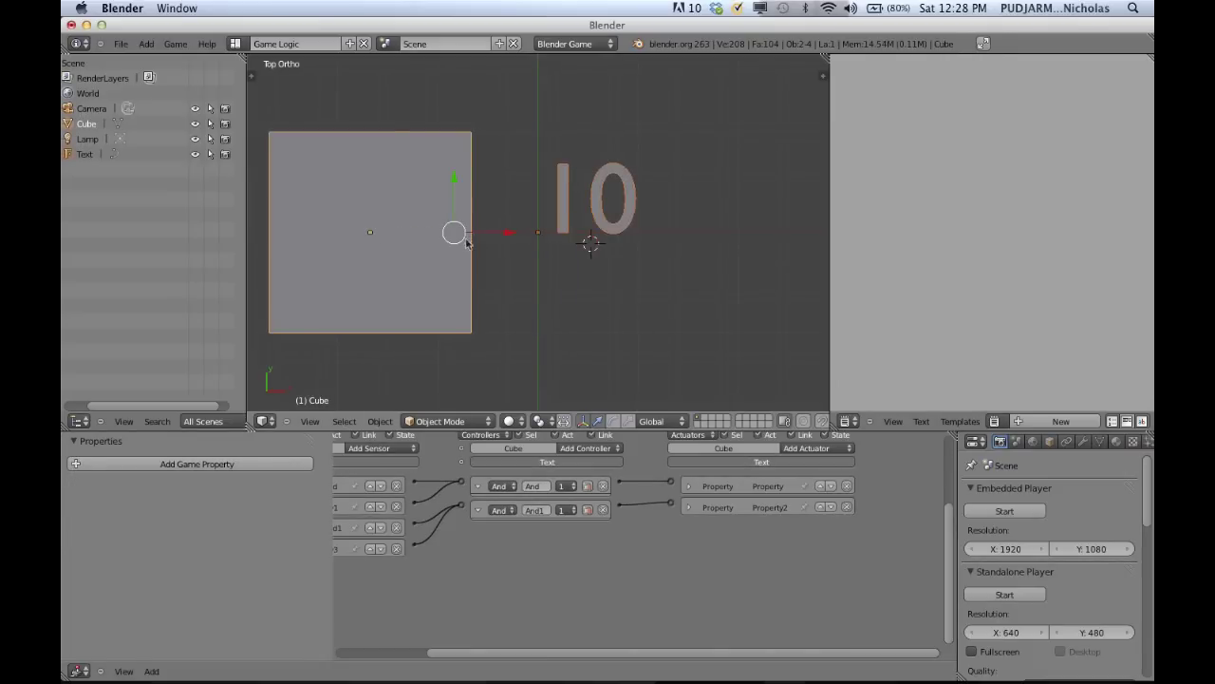
Step: Give the cube an Edit Object actuator linked from the text's And controller
{"action": "left_click", "coordinate": [812, 448]}
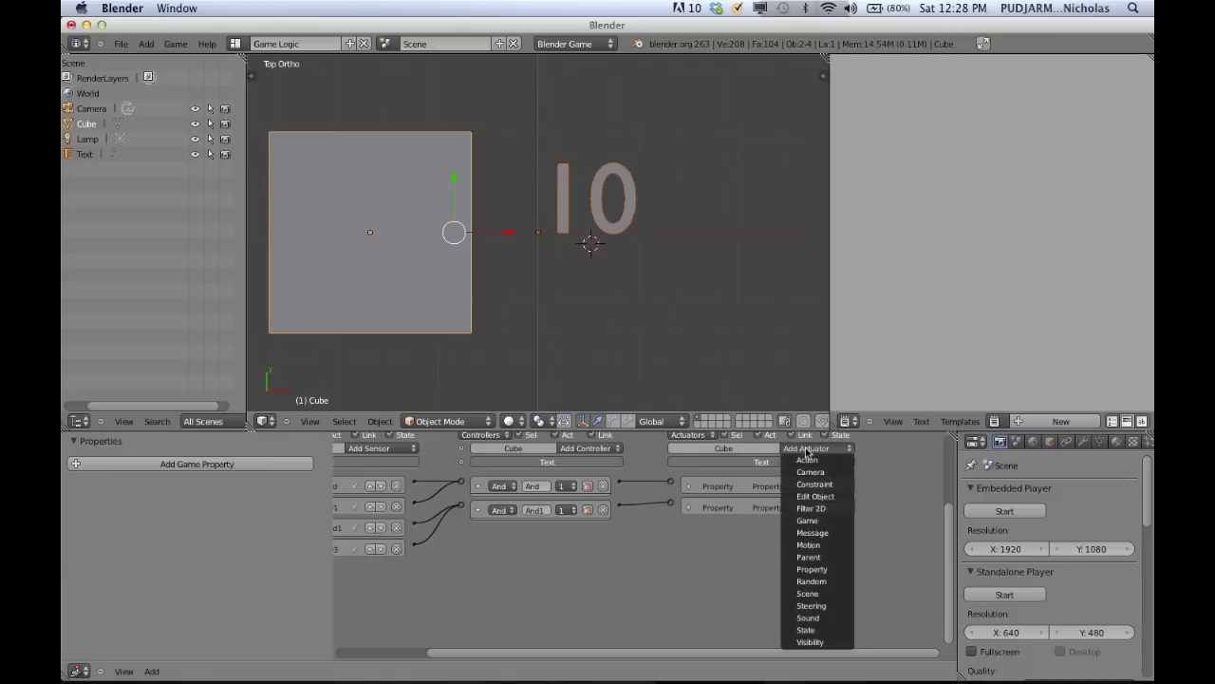
{"action": "left_click", "coordinate": [813, 498]}
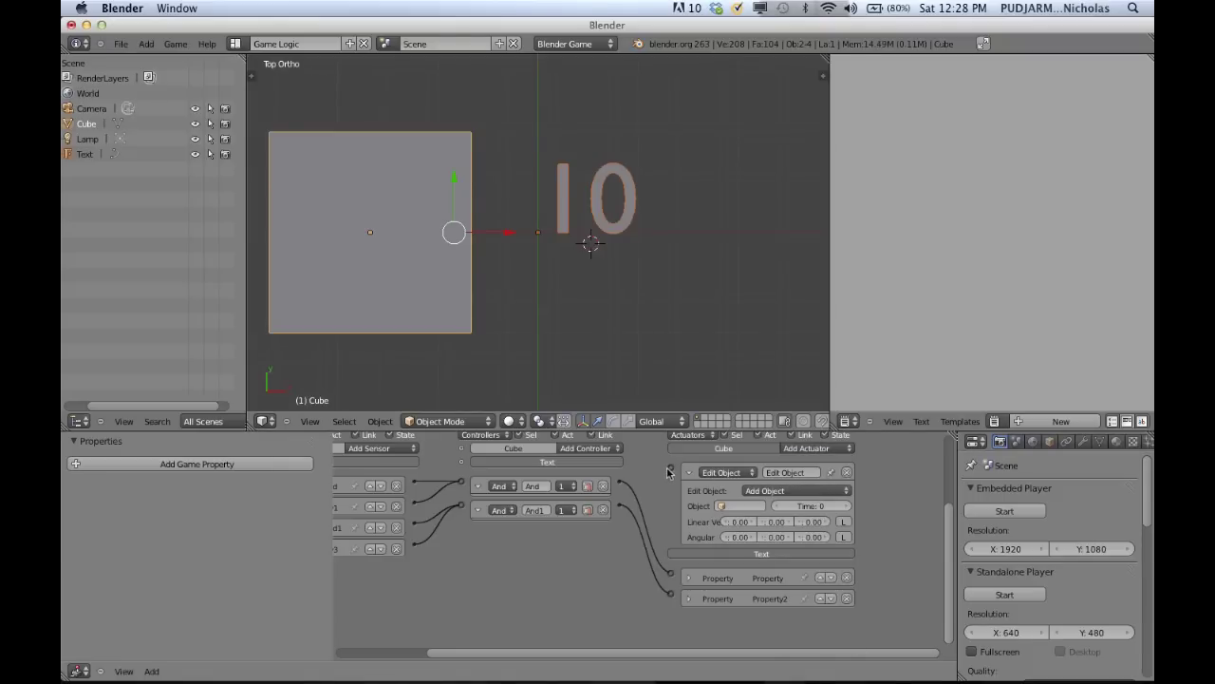
{"action": "middle_click_drag", "start_coordinate": [593, 513], "coordinate": [735, 496]}
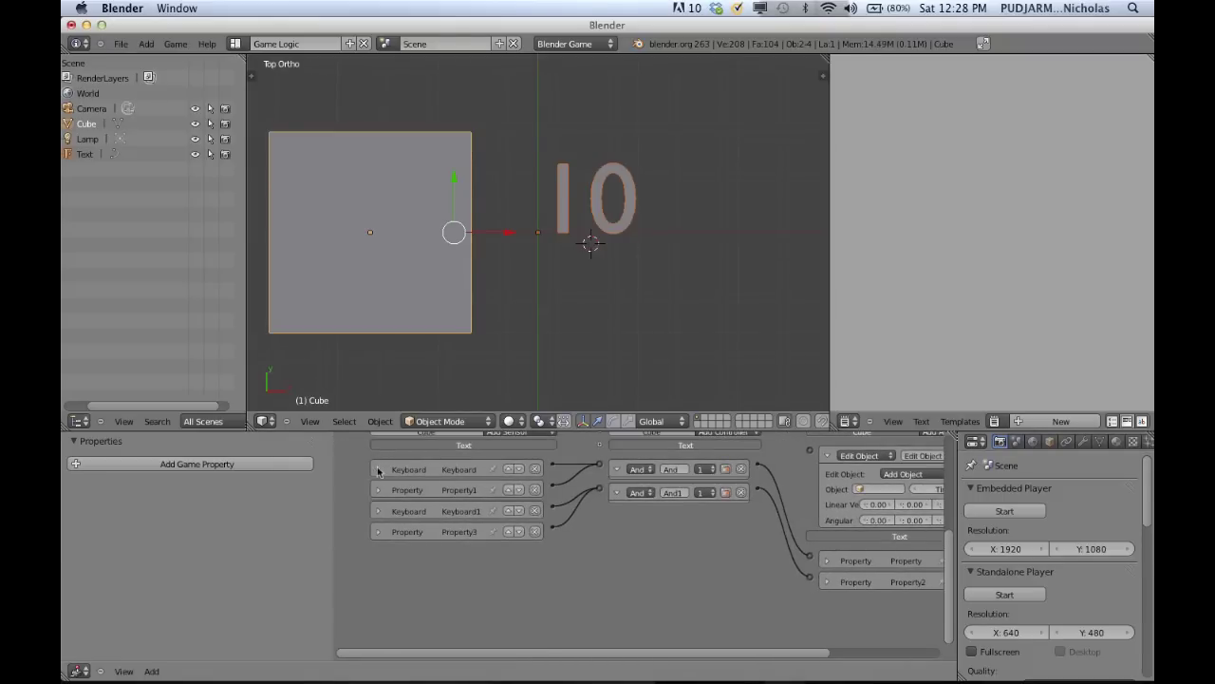
{"action": "left_click", "coordinate": [378, 470]}
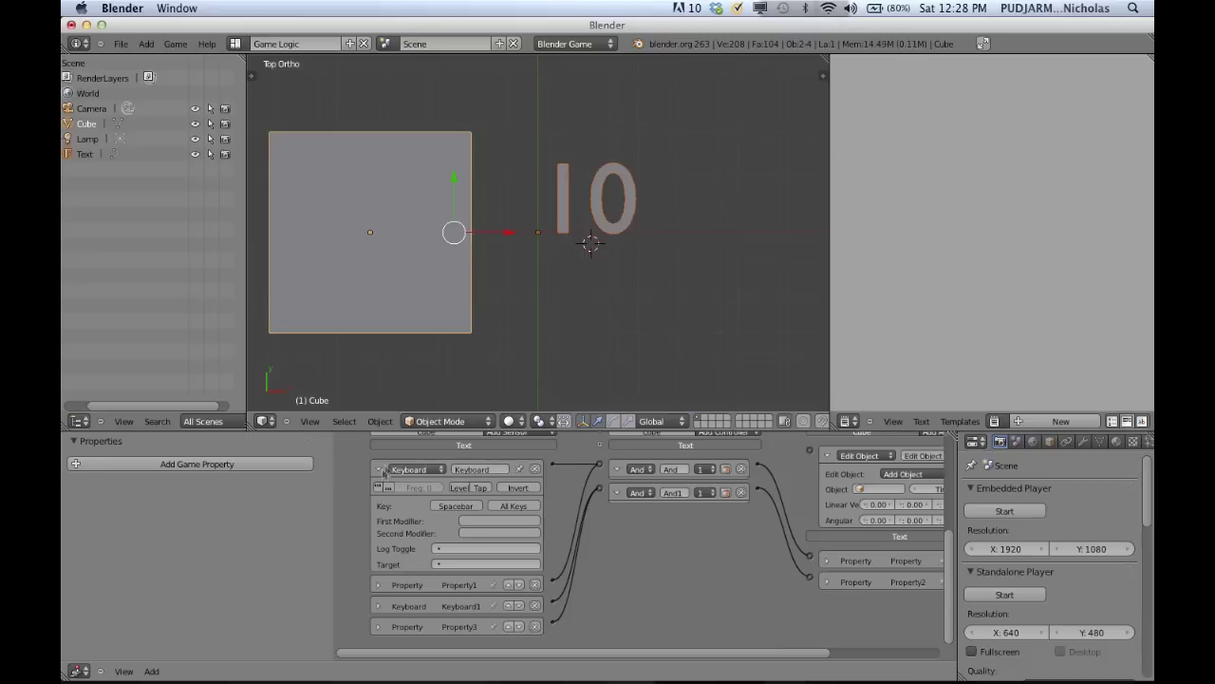
{"action": "left_click", "coordinate": [378, 470]}
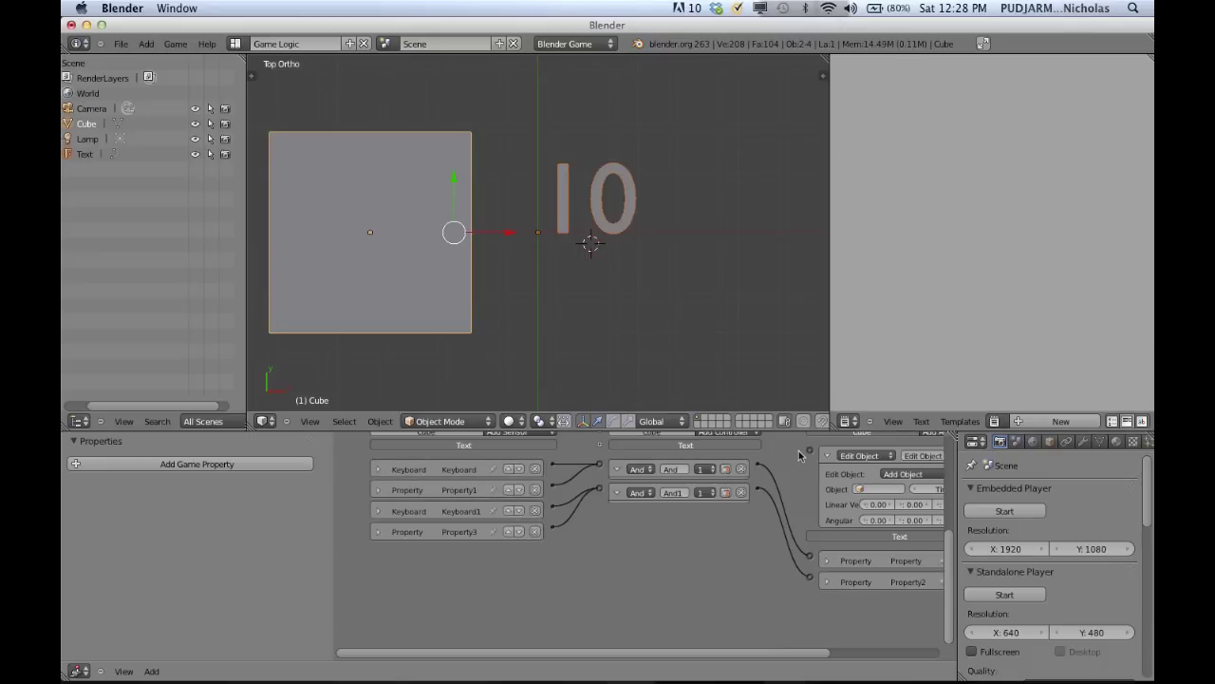
{"action": "left_click_drag", "start_coordinate": [810, 452], "coordinate": [762, 467]}
{"action": "scroll", "coordinate": [777, 460], "scroll_direction": "right", "scroll_amount": 5}
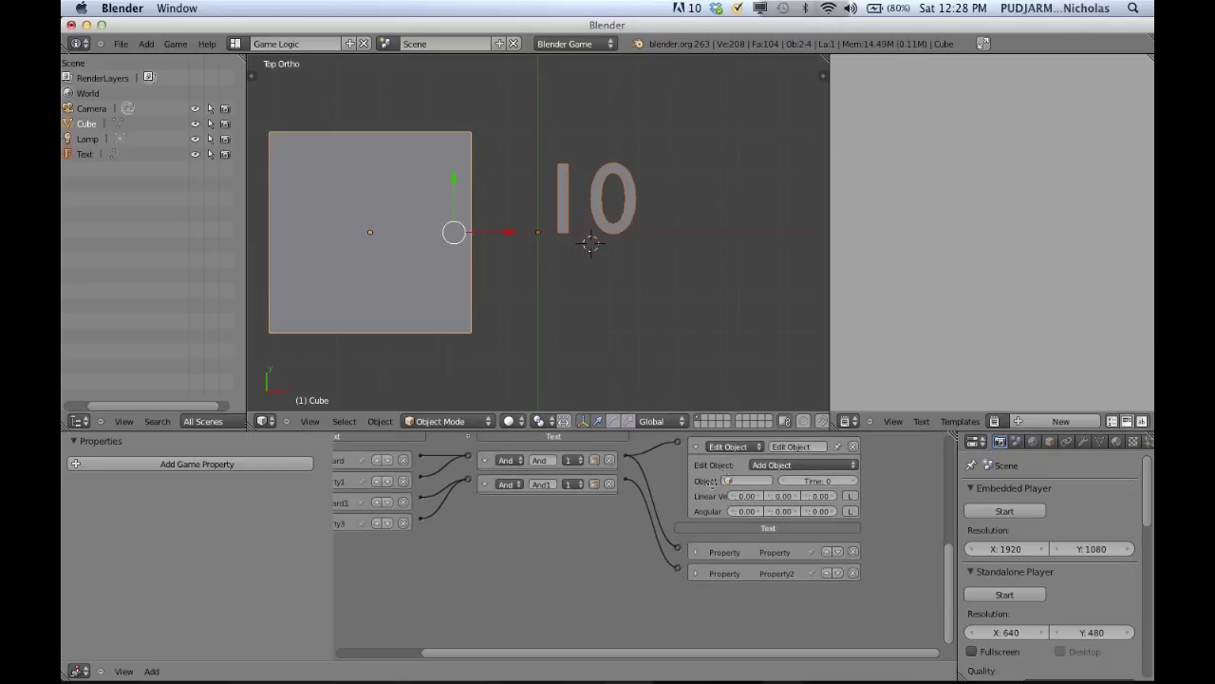
{"action": "scroll", "coordinate": [713, 480], "scroll_direction": "up", "scroll_amount": 1}
{"action": "scroll", "coordinate": [713, 481], "scroll_direction": "right", "scroll_amount": 1}
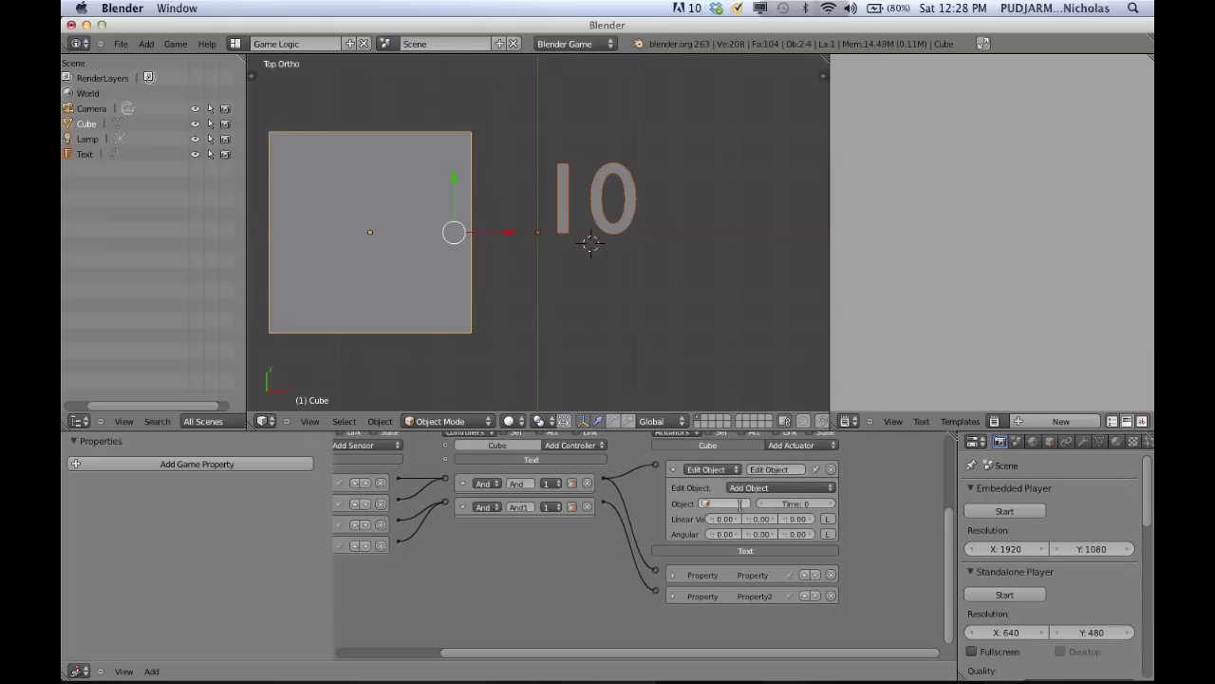
{"action": "left_click", "coordinate": [739, 504]}
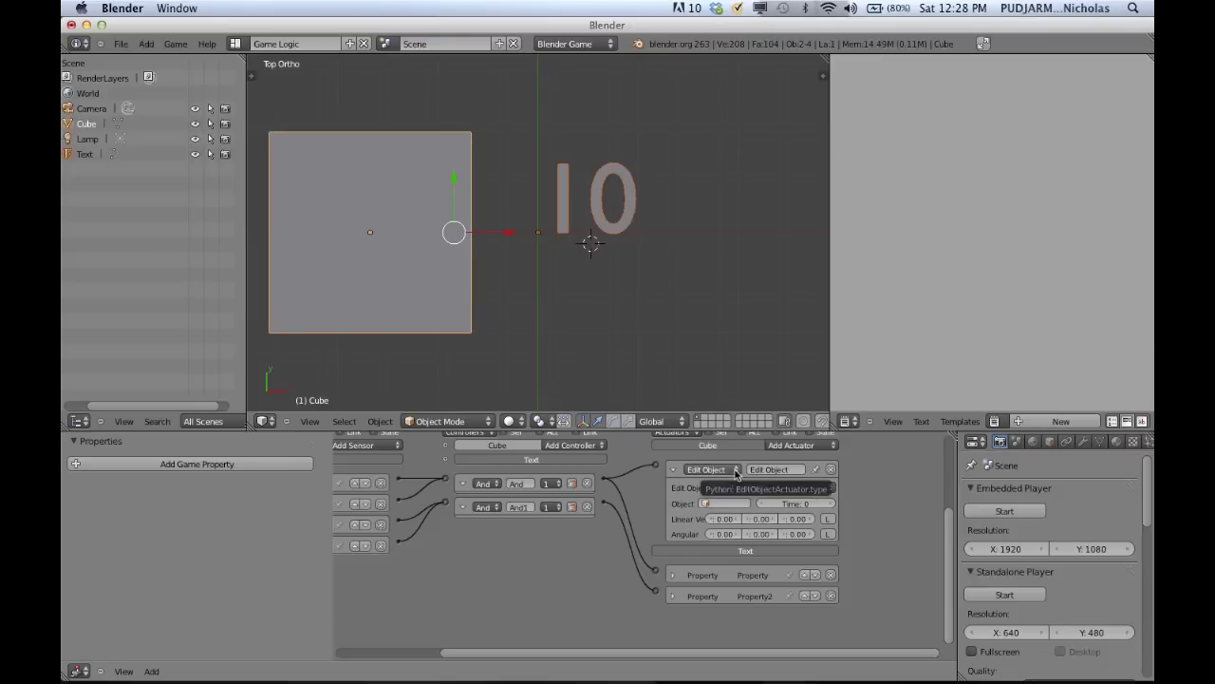
{"action": "left_click", "coordinate": [737, 471]}
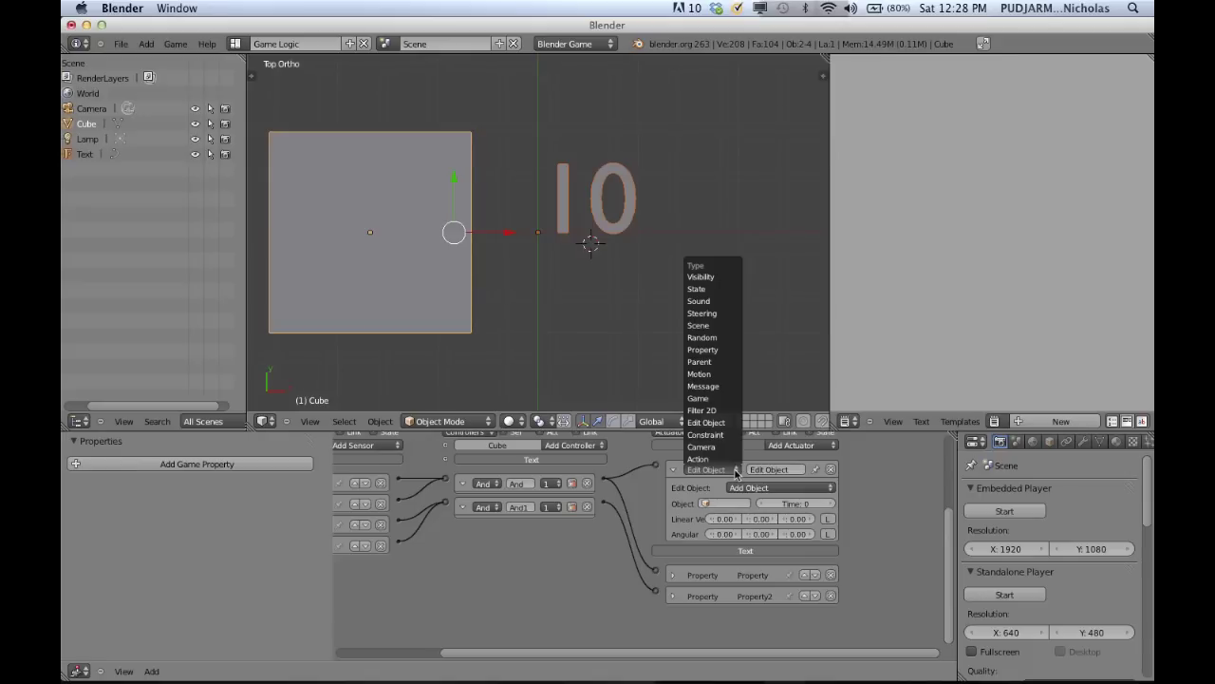
{"action": "left_click", "coordinate": [736, 471]}
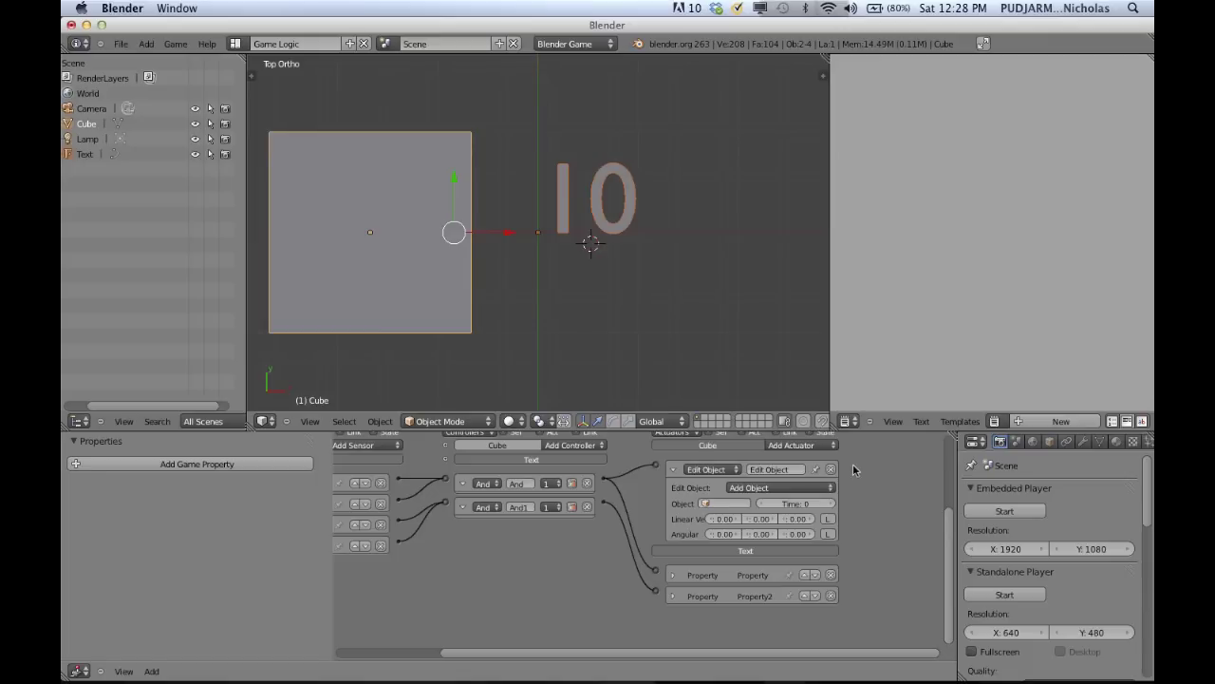
{"action": "right_click", "coordinate": [427, 263]}
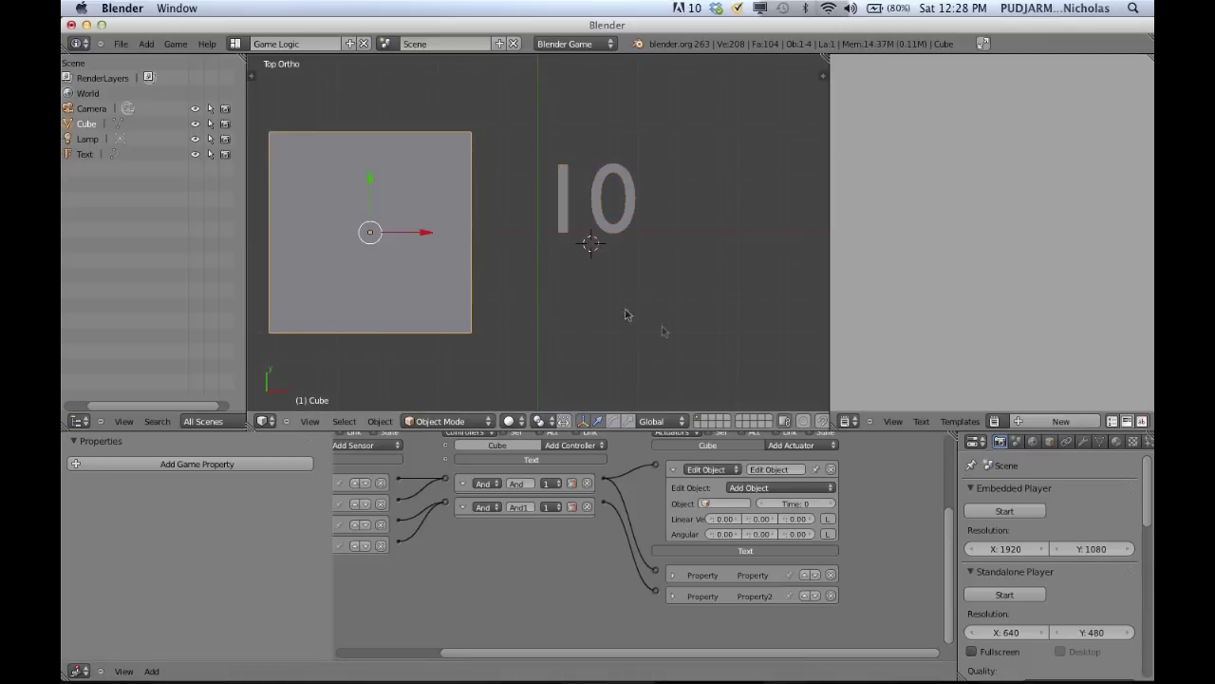
Step: Select the 10 text and pan the logic editor until the Sensors, Controllers and Actuators headers show
{"action": "scroll", "coordinate": [554, 482], "scroll_direction": "left", "scroll_amount": 5, "text": "ctrl"}
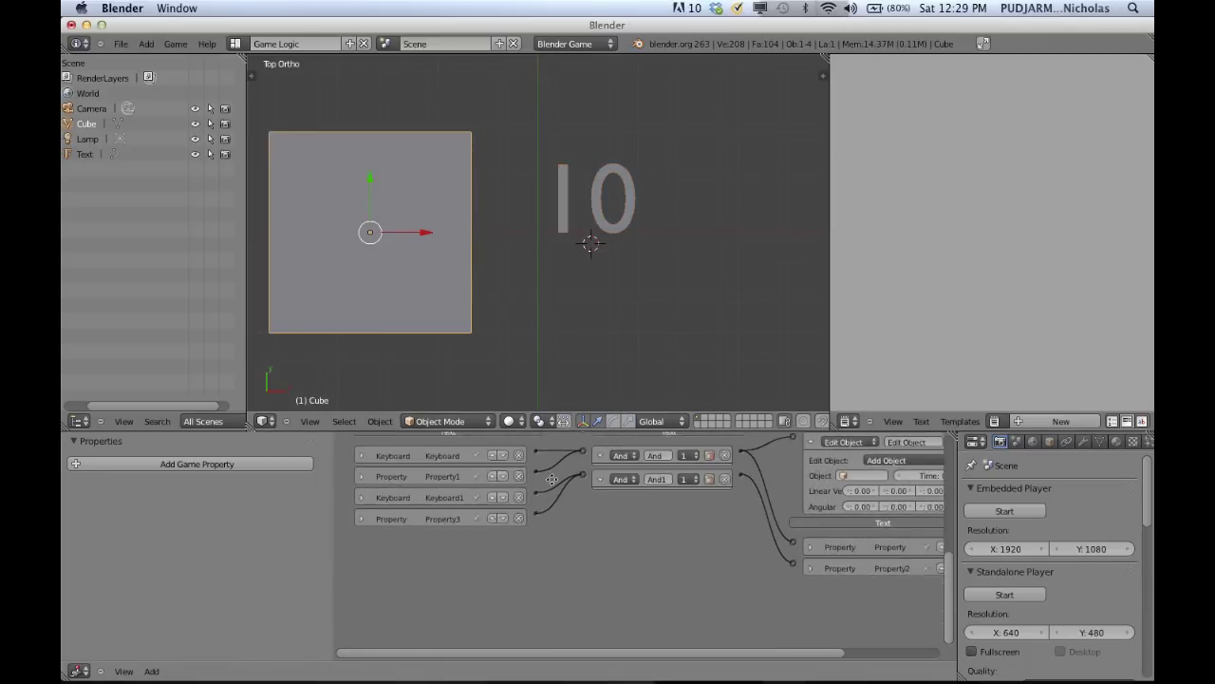
{"action": "right_click", "coordinate": [570, 207]}
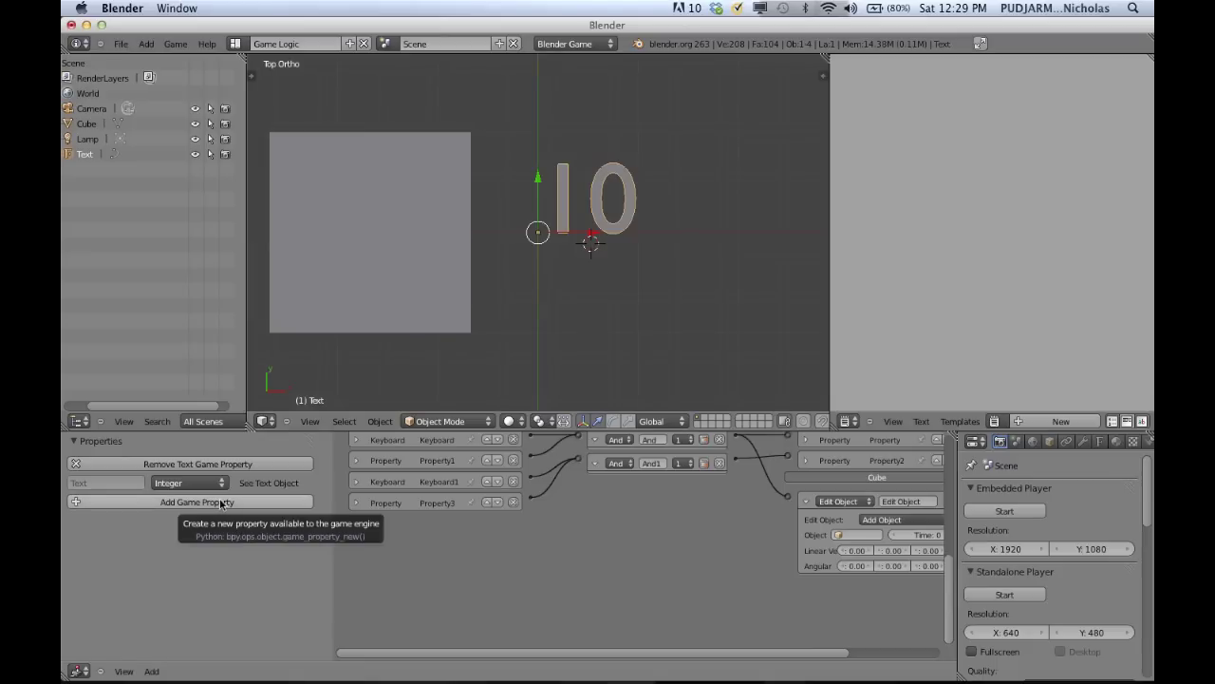
{"action": "middle_click_drag", "start_coordinate": [526, 548], "coordinate": [504, 592]}
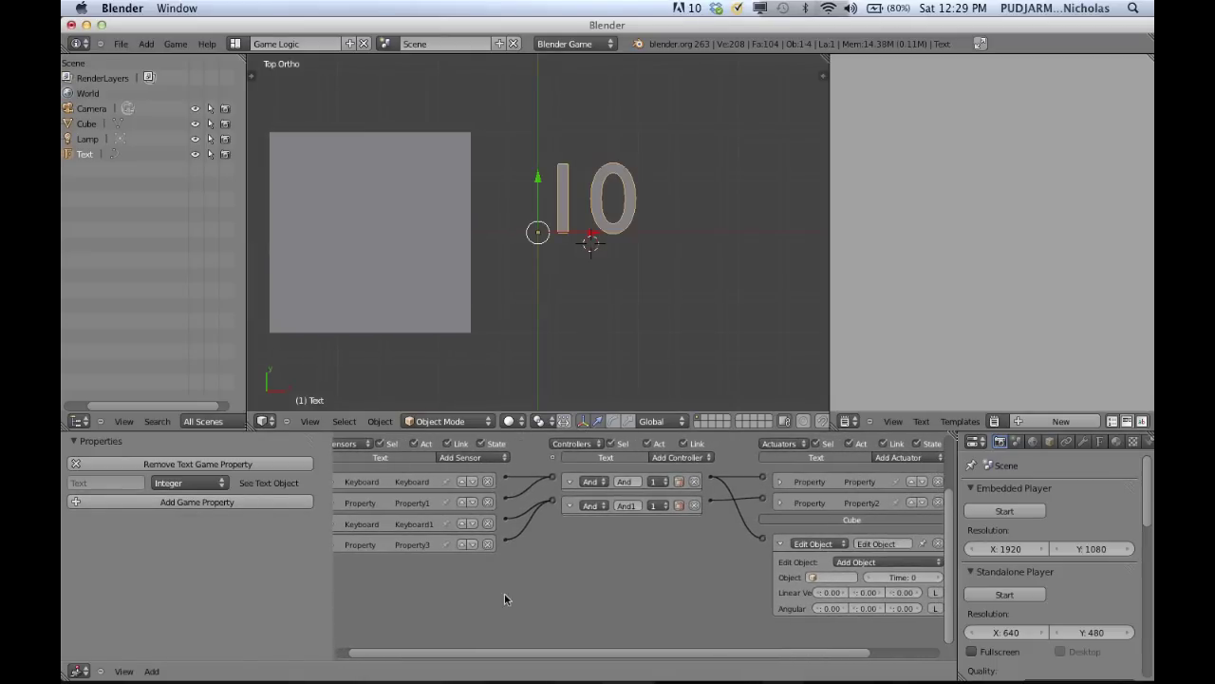
{"action": "scroll", "coordinate": [504, 593], "scroll_direction": "down", "scroll_amount": 3}
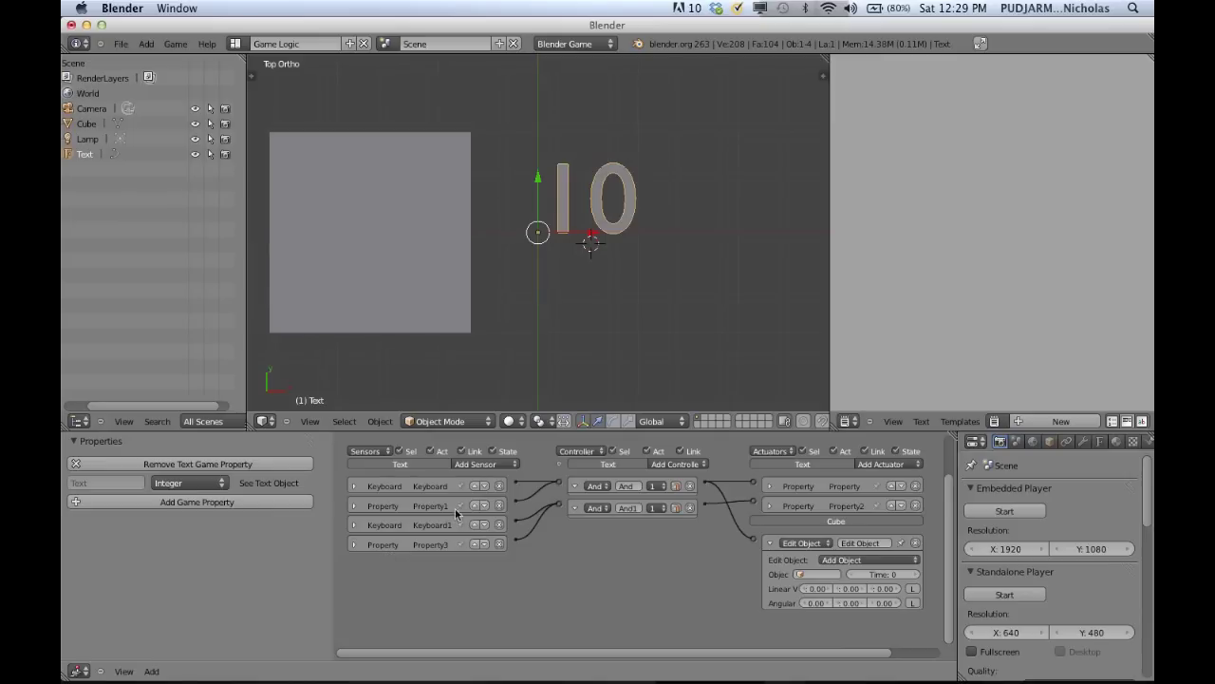
Step: Browse the sensor and property type lists, then collapse both And controllers to single rows
{"action": "left_click", "coordinate": [491, 464]}
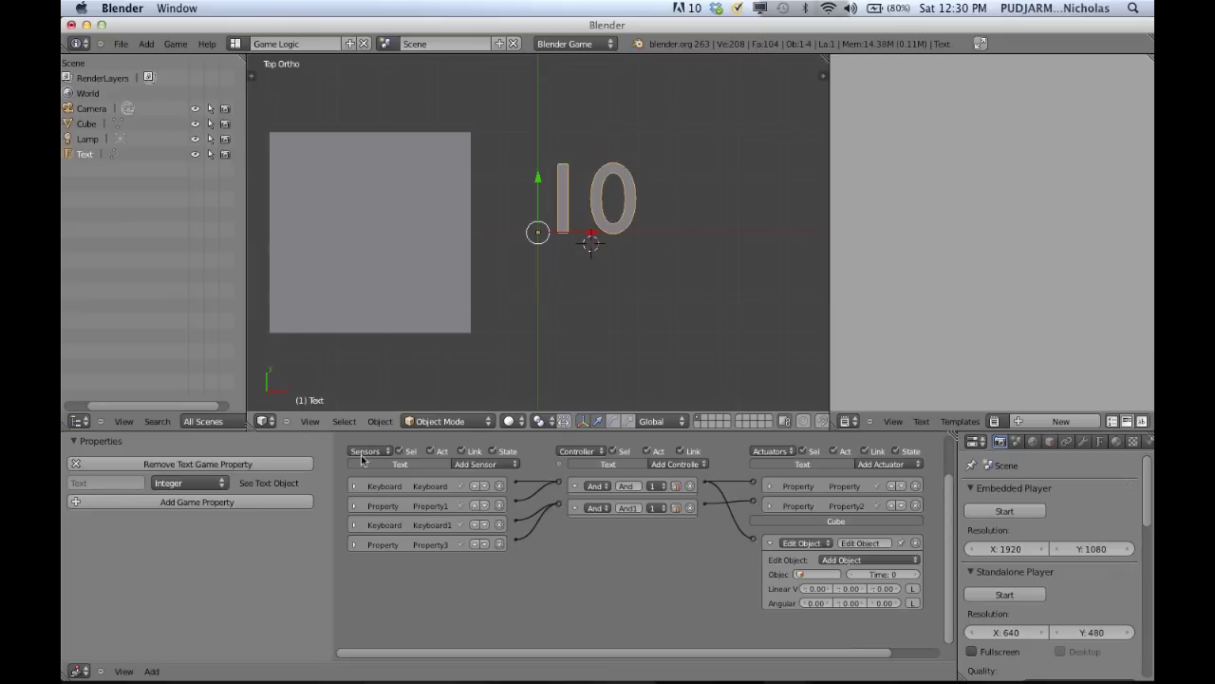
{"action": "left_click", "coordinate": [217, 486]}
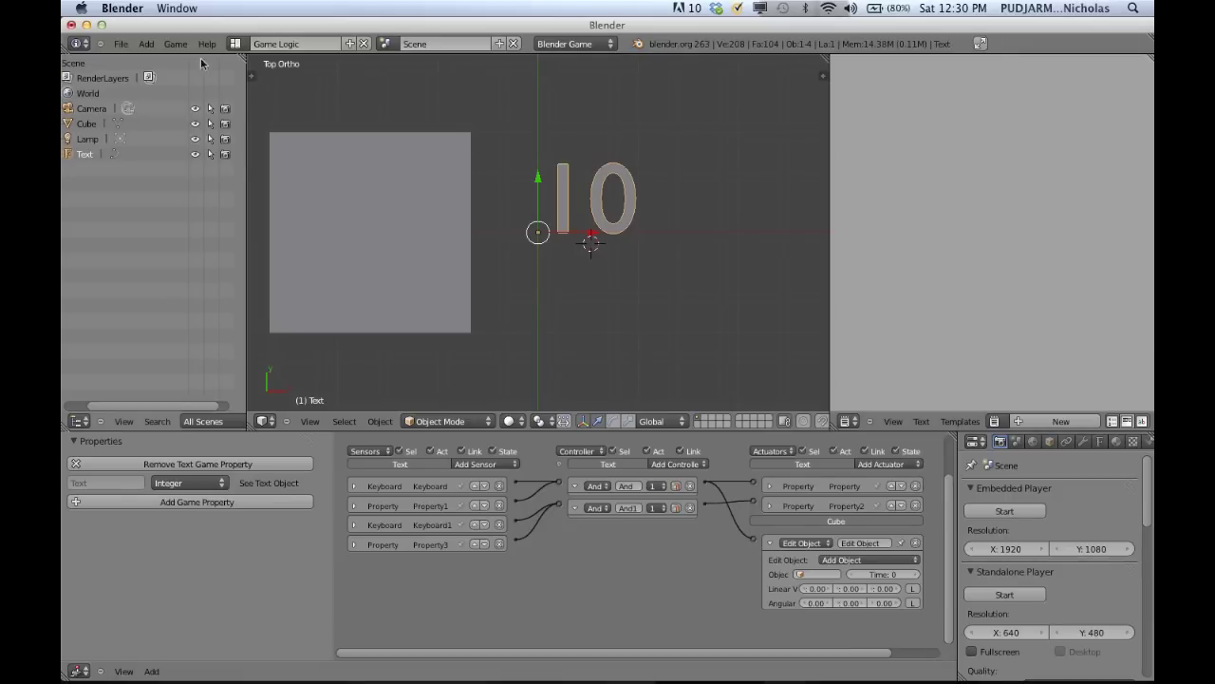
{"action": "left_click", "coordinate": [575, 485]}
{"action": "left_click", "coordinate": [575, 506]}
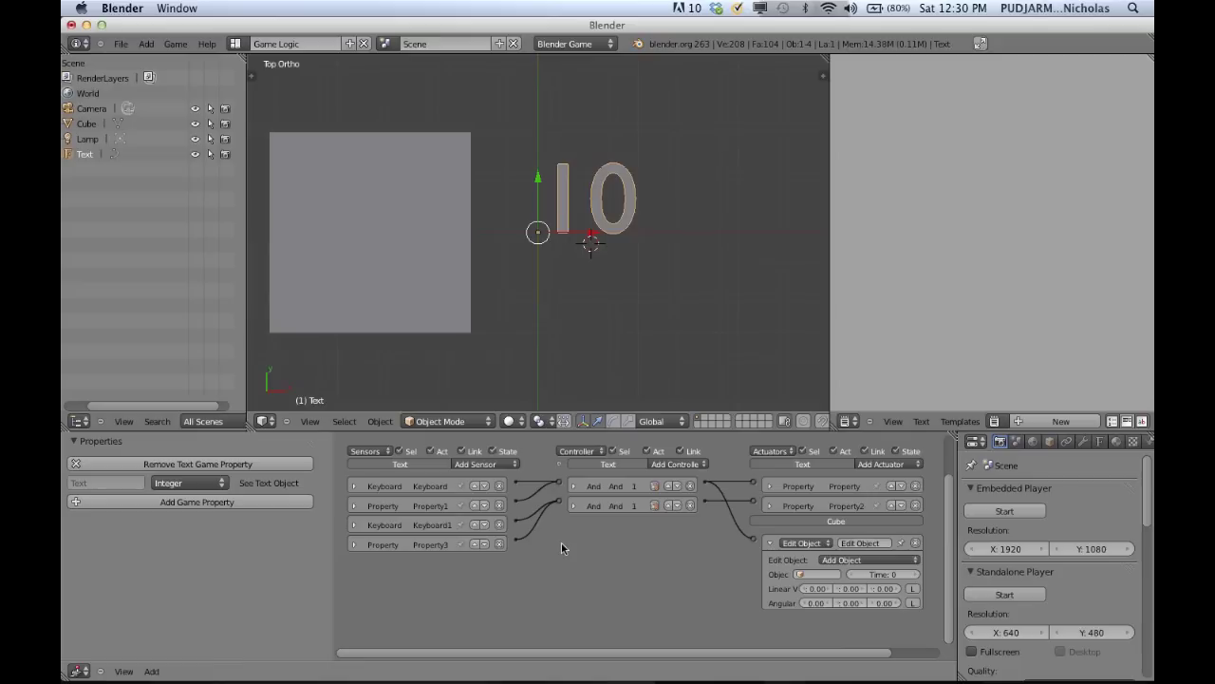